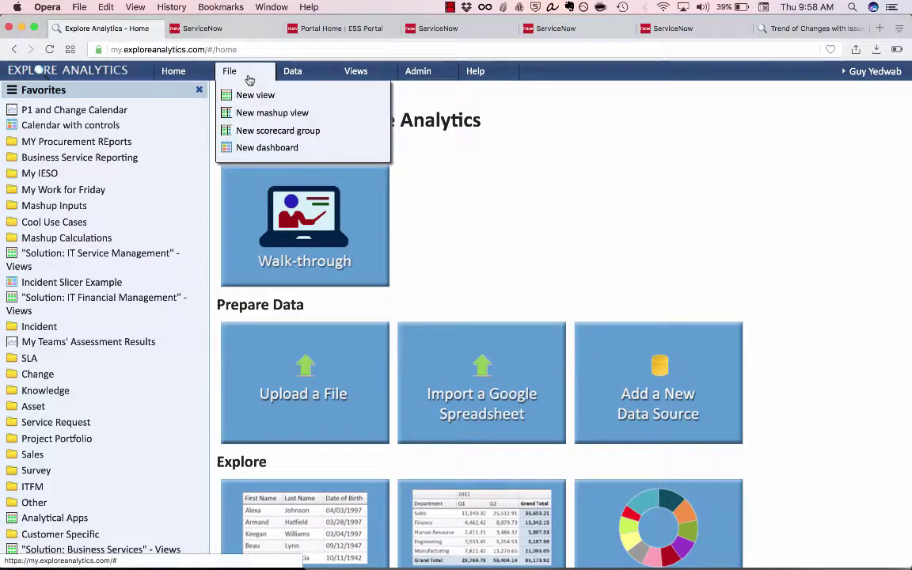
Start a new view based on the Change Request table of the ServiceNow data source.
click(250, 95)
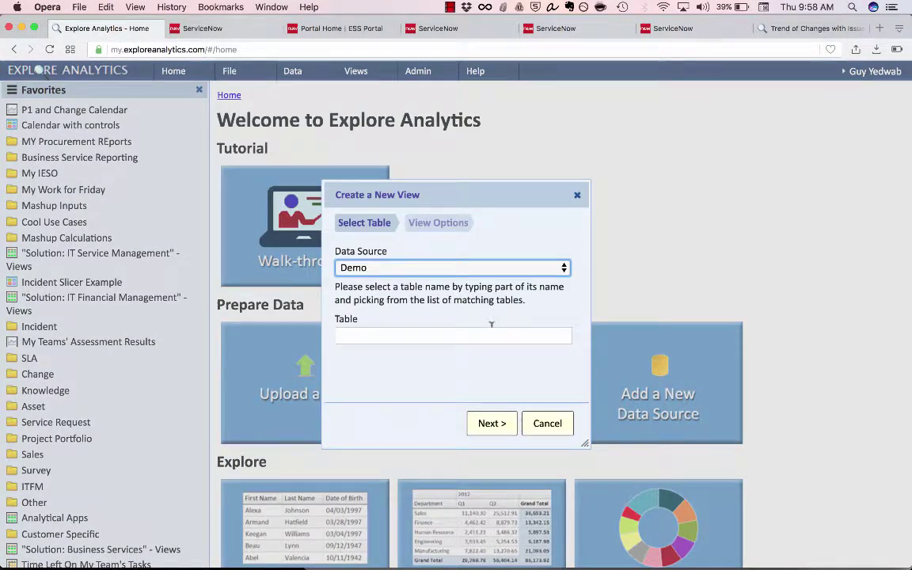
click(481, 272)
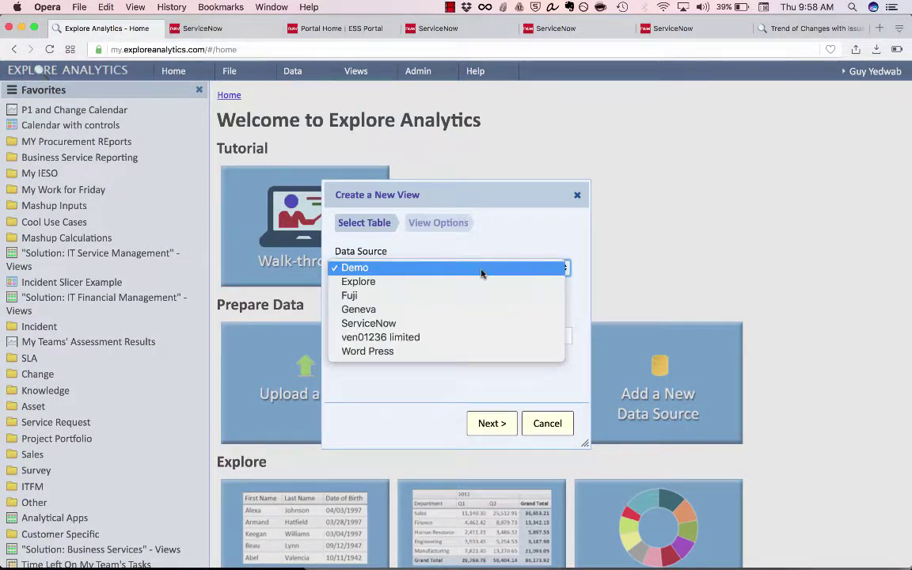
click(482, 323)
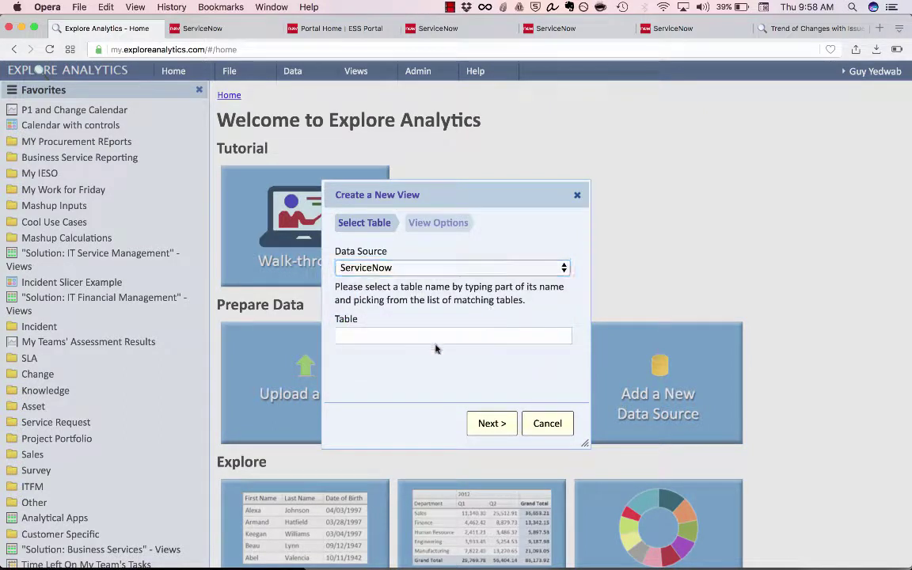
click(453, 334)
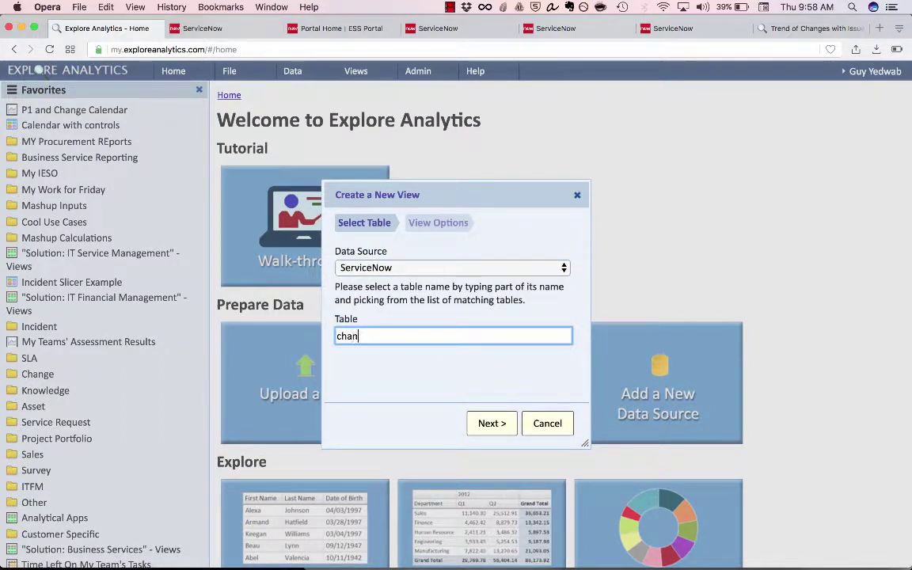
text(change request)
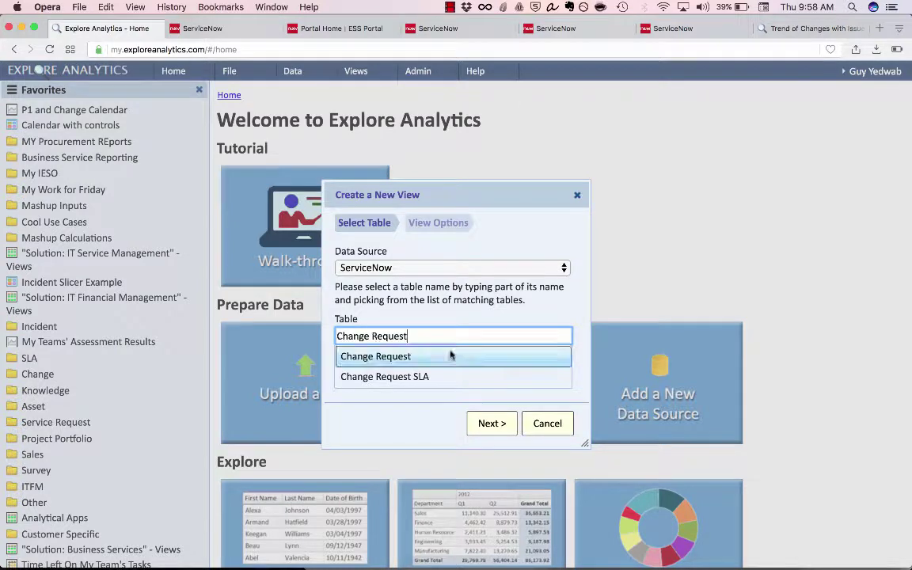
click(450, 356)
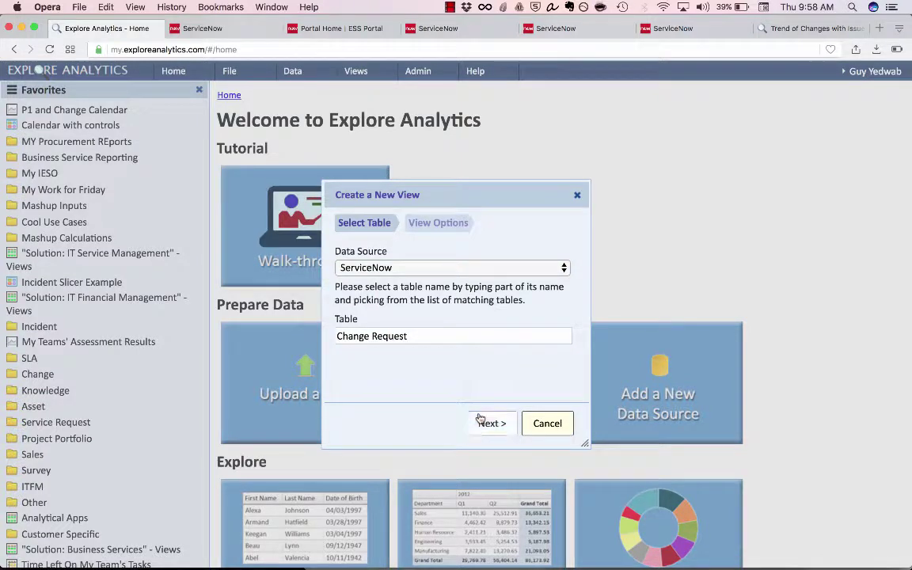
click(480, 420)
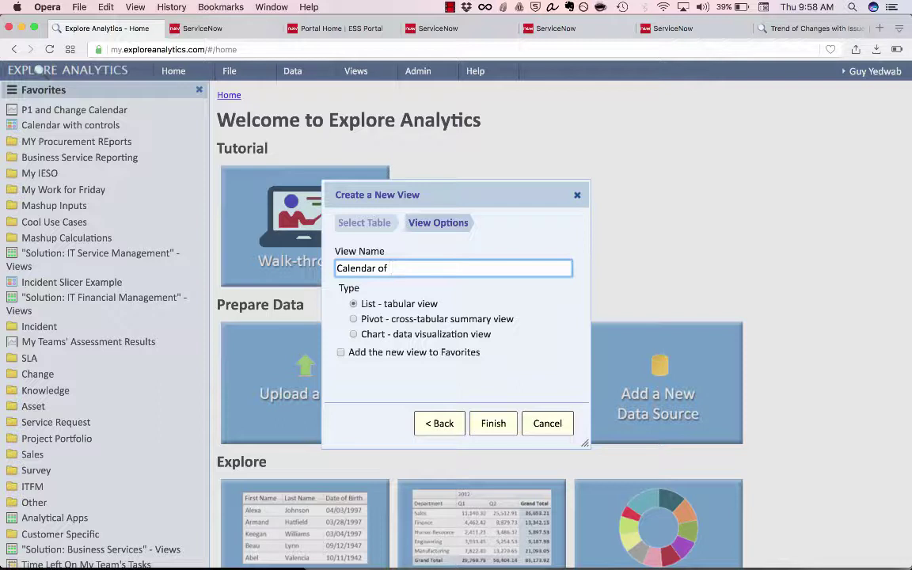
Name the view "Calendar of Change Requests Planned" and create it as a chart.
text(Calendar of Change Requests Planned)
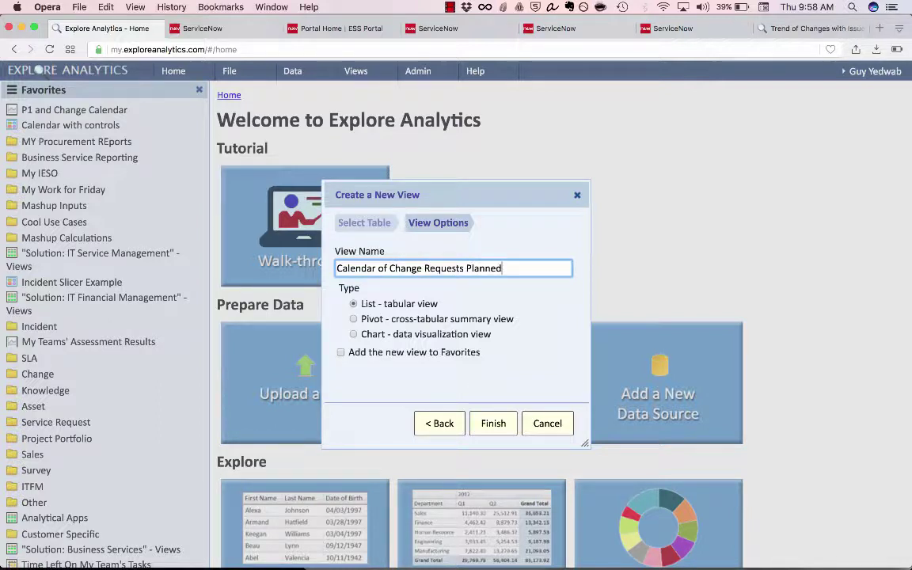
click(379, 339)
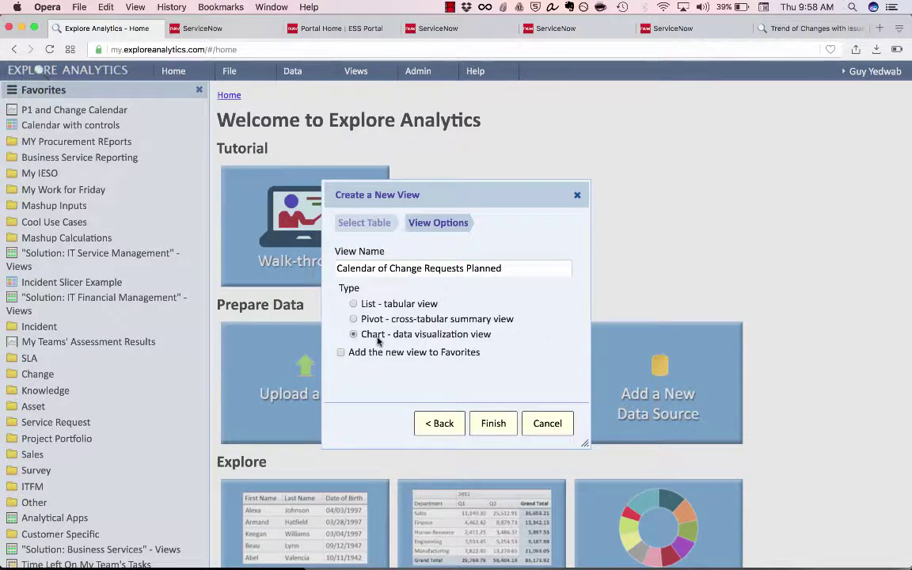
click(487, 422)
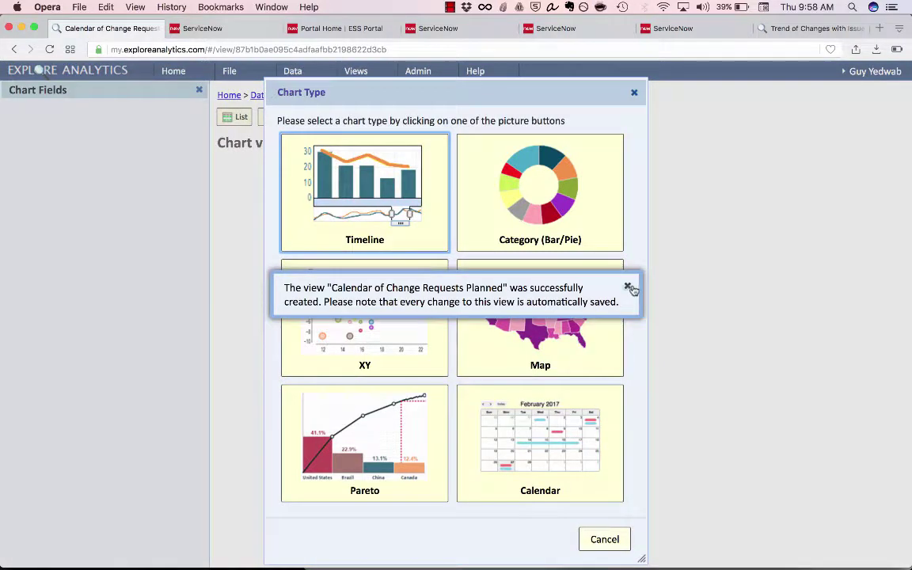
Choose Calendar as the chart type and dismiss the notices.
click(630, 289)
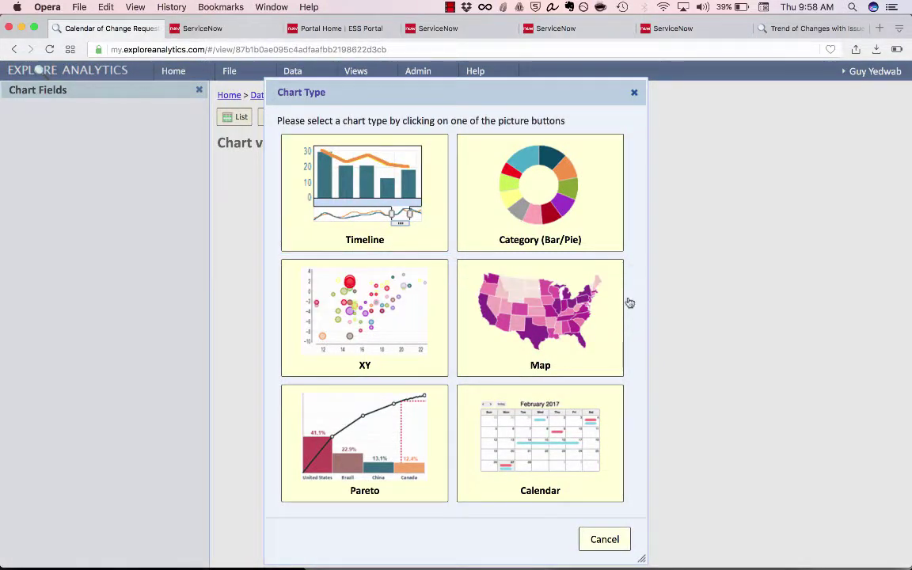
click(566, 427)
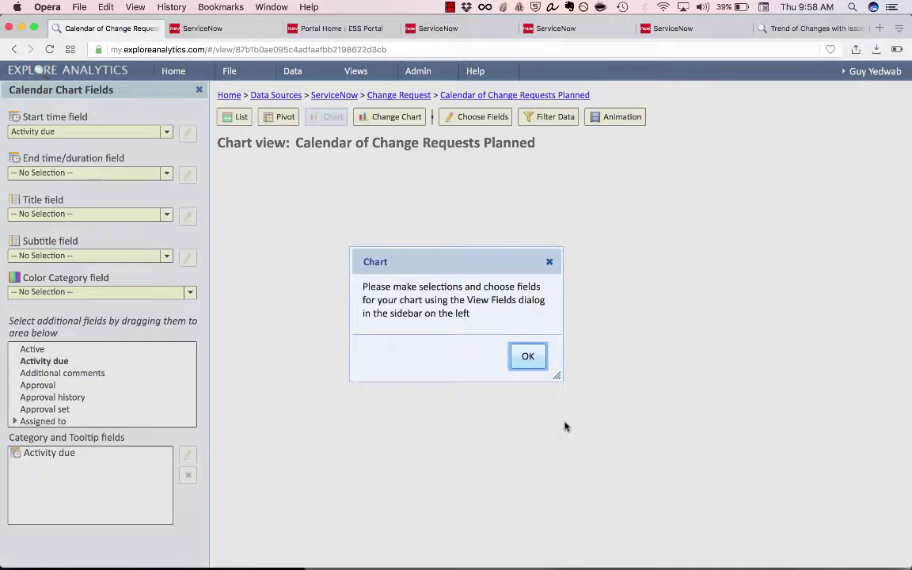
click(528, 358)
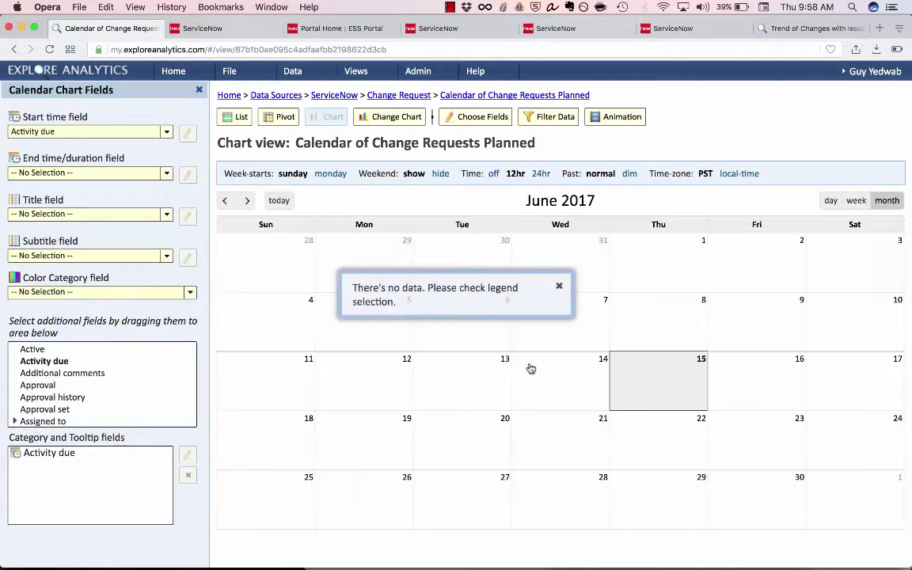
click(560, 287)
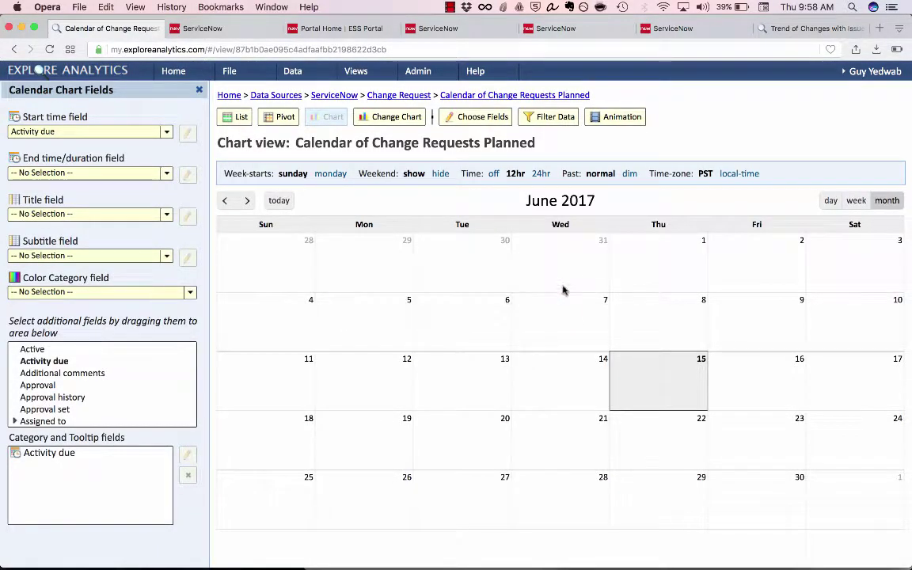
Start a data filter for the calendar view with Planned start date as its field.
click(557, 118)
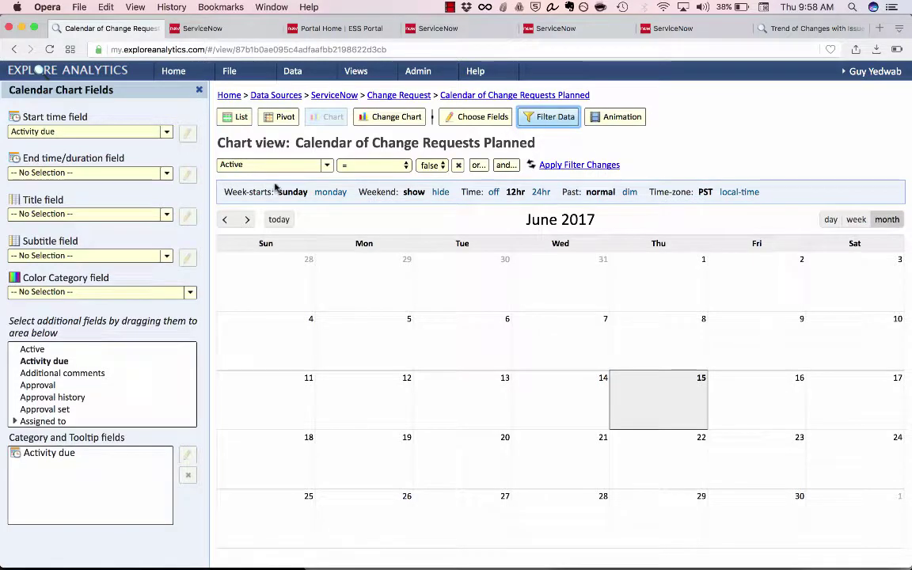
click(261, 165)
scroll(297, 332, down, 5)
scroll(297, 332, down, 10)
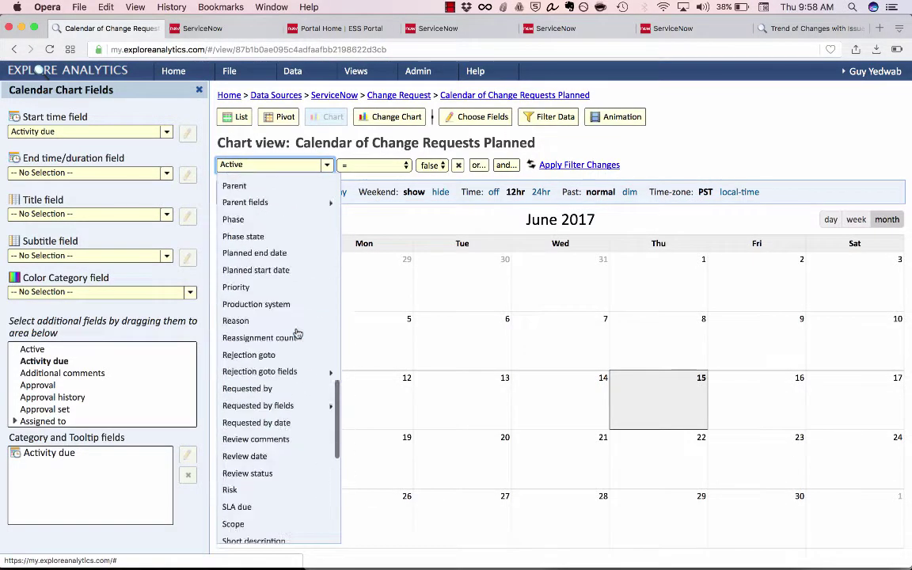
scroll(297, 333, up, 5)
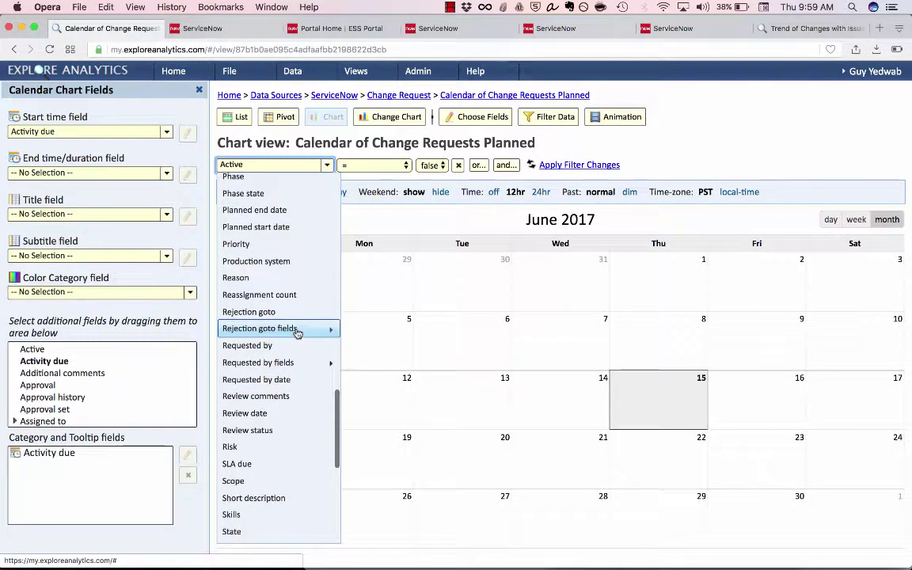
scroll(296, 326, up, 2)
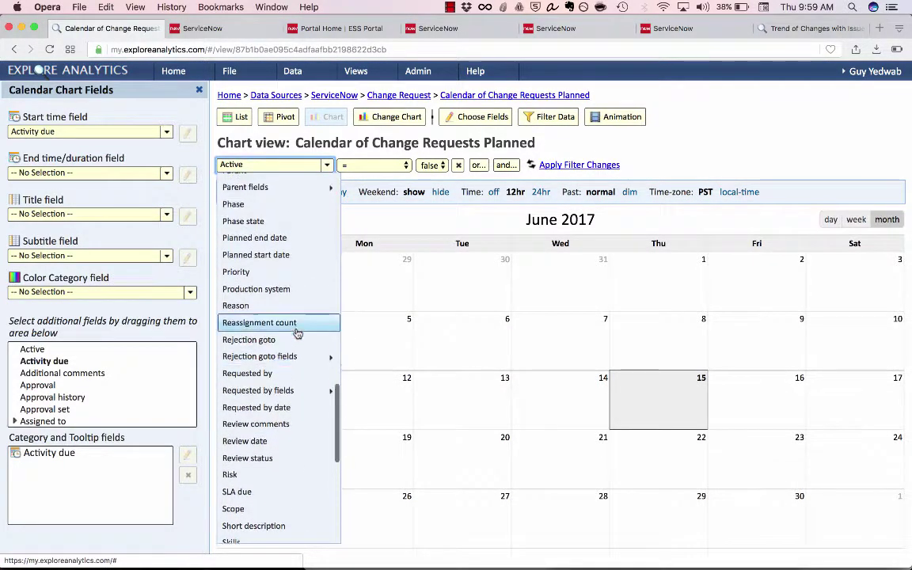
click(294, 265)
Set the filter condition to "is less than 72 hours before Planned end date" and apply it.
click(369, 167)
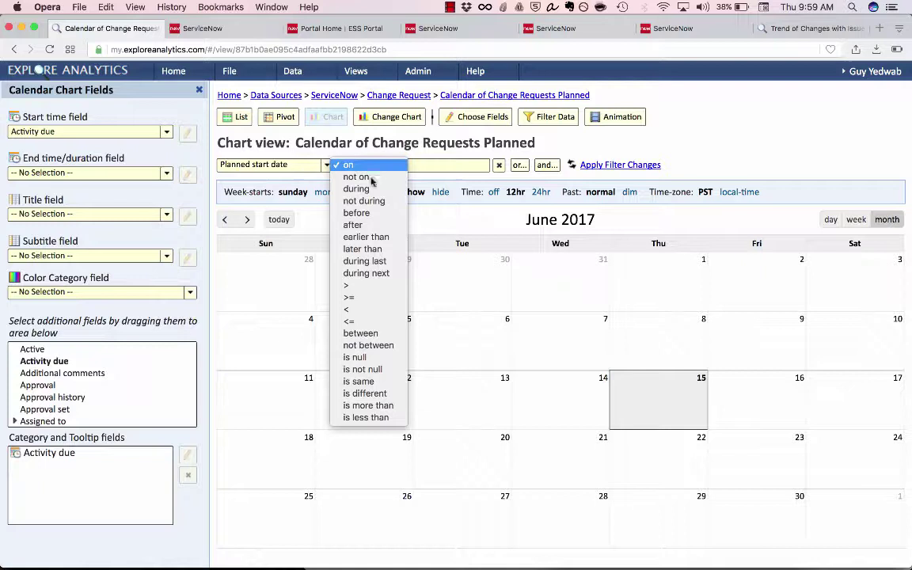
click(369, 417)
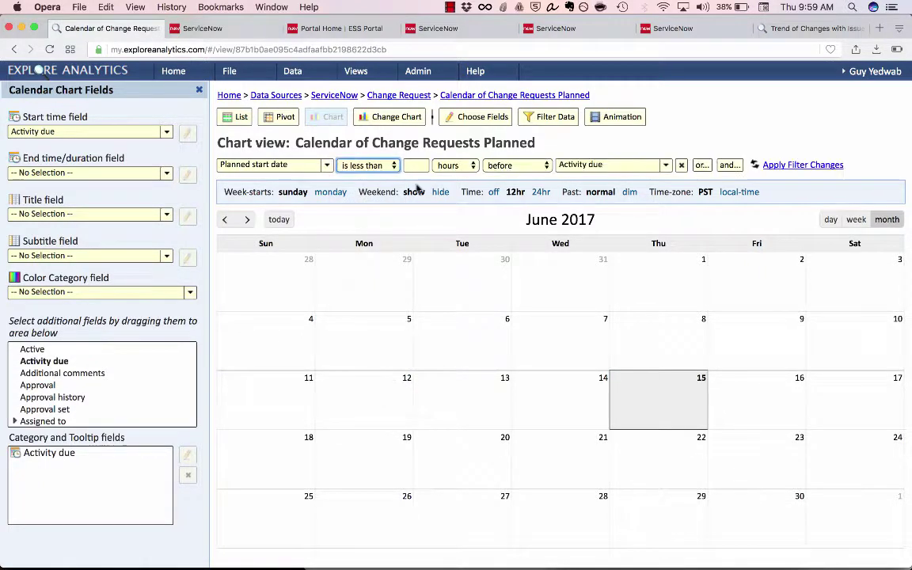
click(417, 157)
text(72)
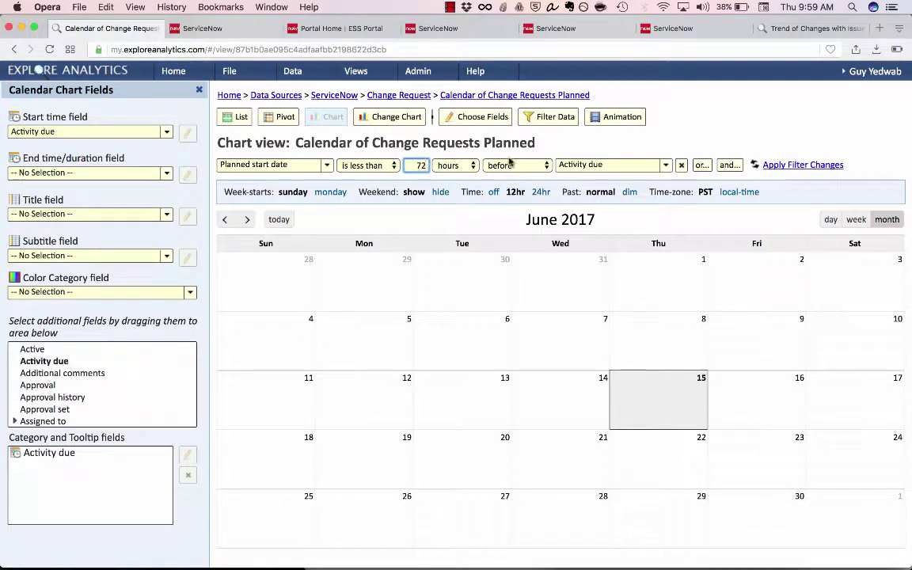
click(582, 164)
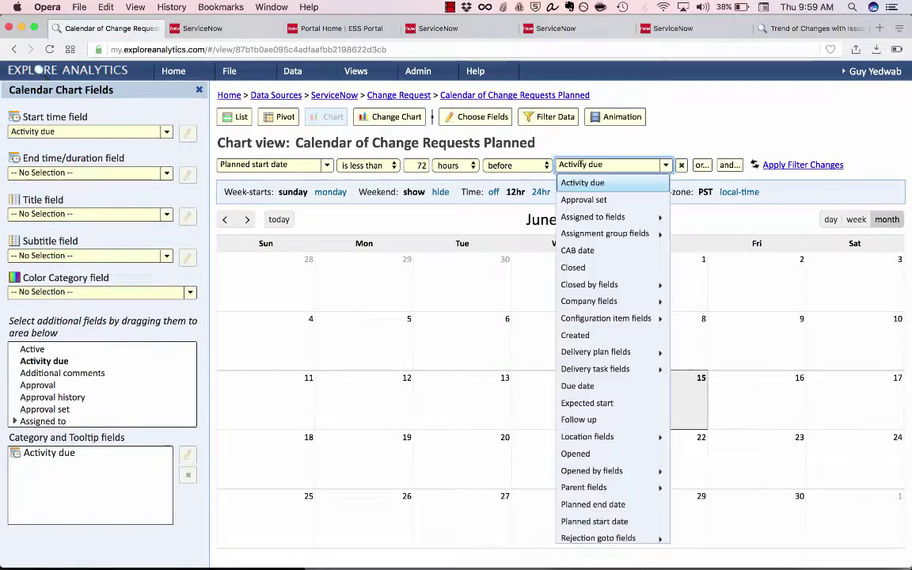
scroll(625, 331, down, 3)
click(600, 369)
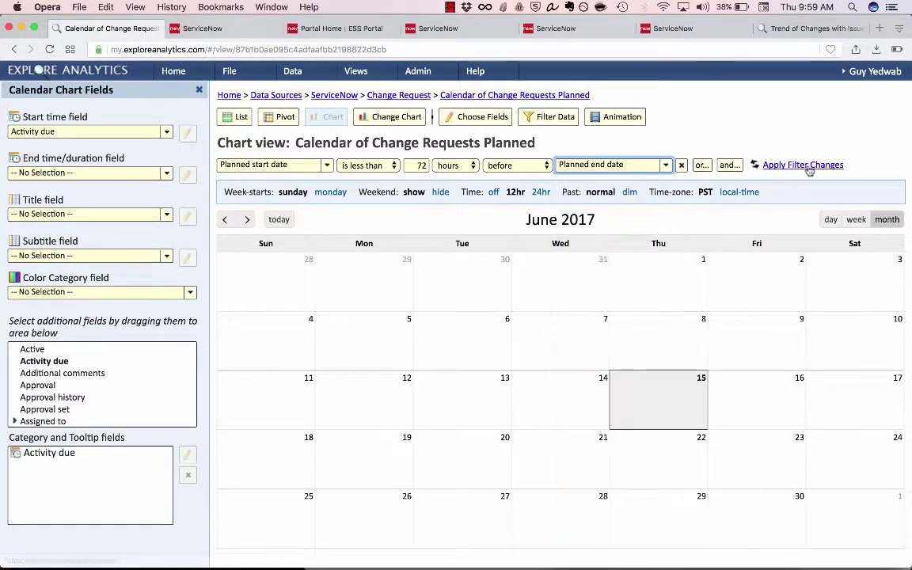
click(807, 166)
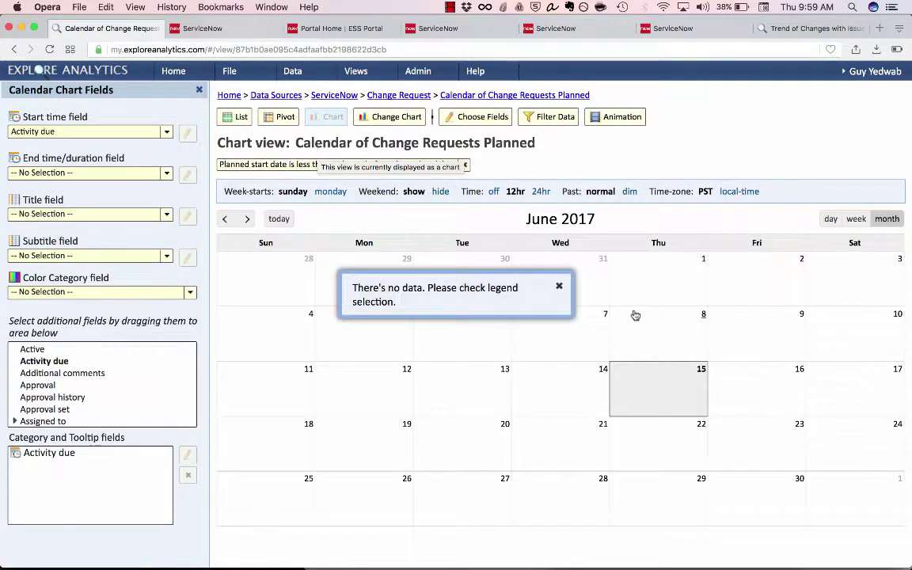
click(564, 287)
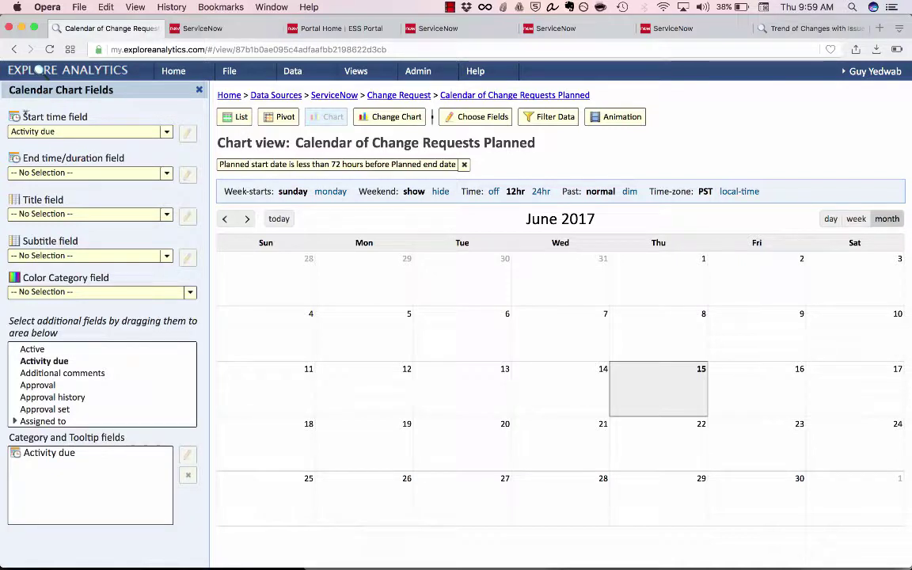
Set the calendar's start time field to Planned start date.
click(68, 131)
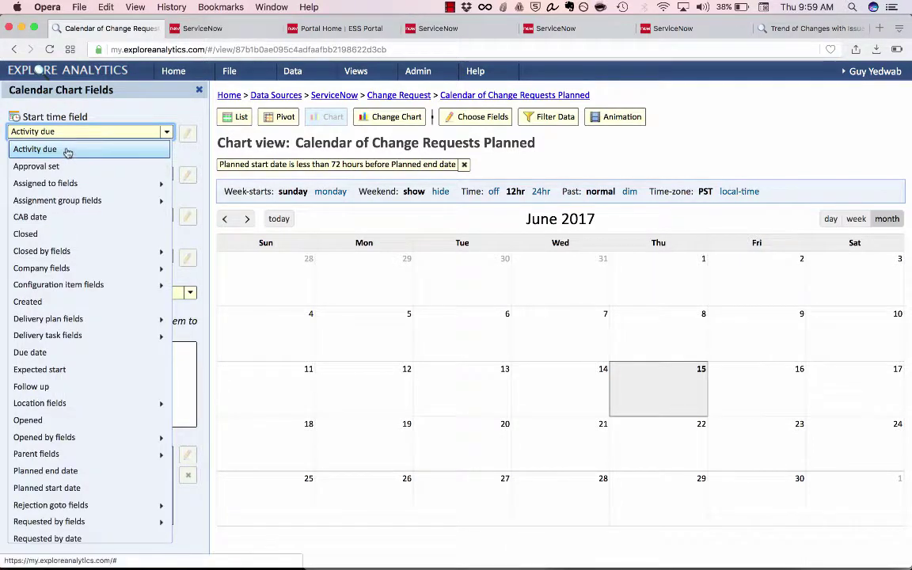
scroll(86, 343, down, 1)
scroll(85, 342, down, 3)
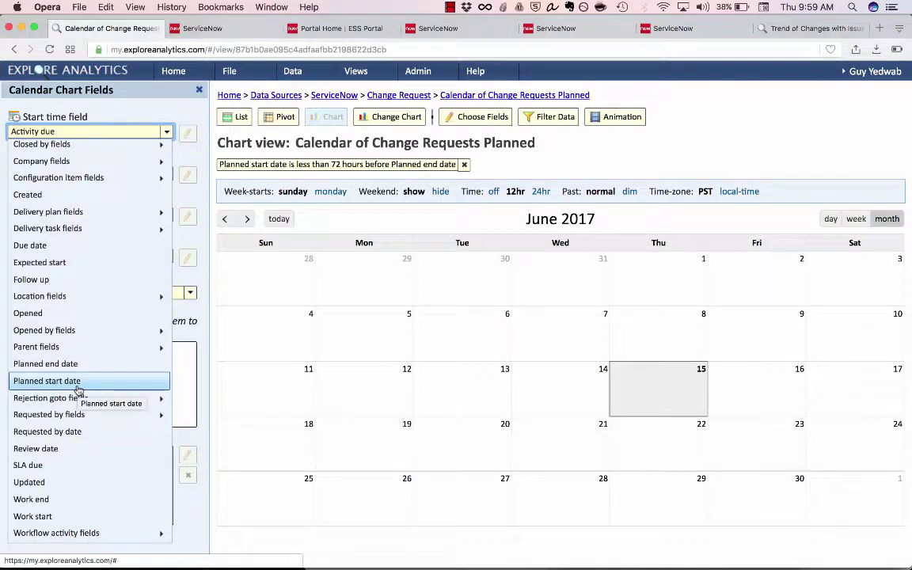
click(78, 381)
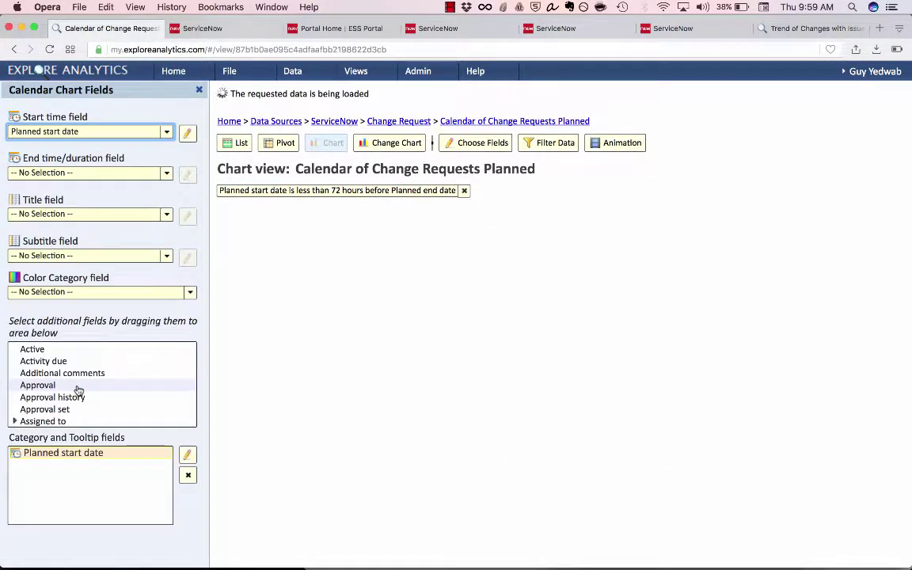
Examine the planned changes' start times in the month and week layouts, then return to the month layout.
mouse_move(362, 382)
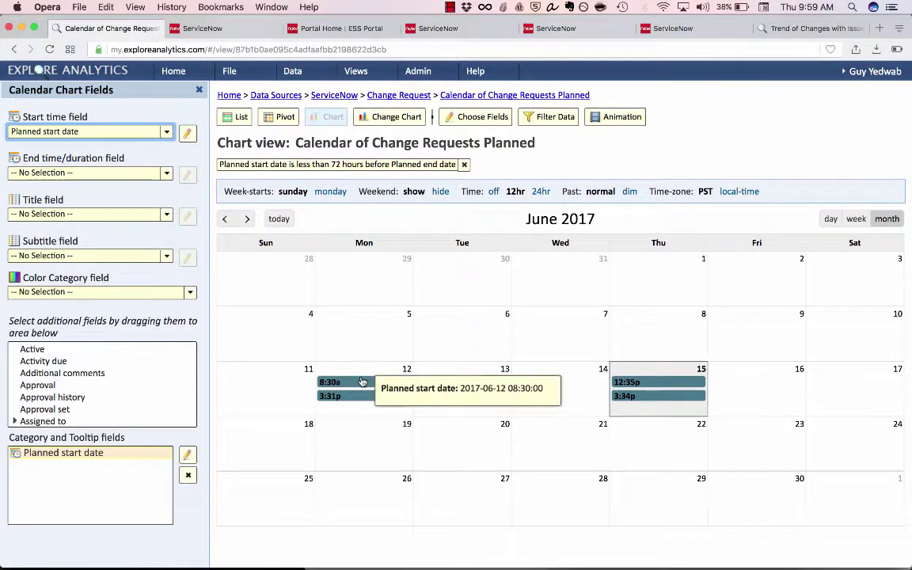
mouse_move(476, 395)
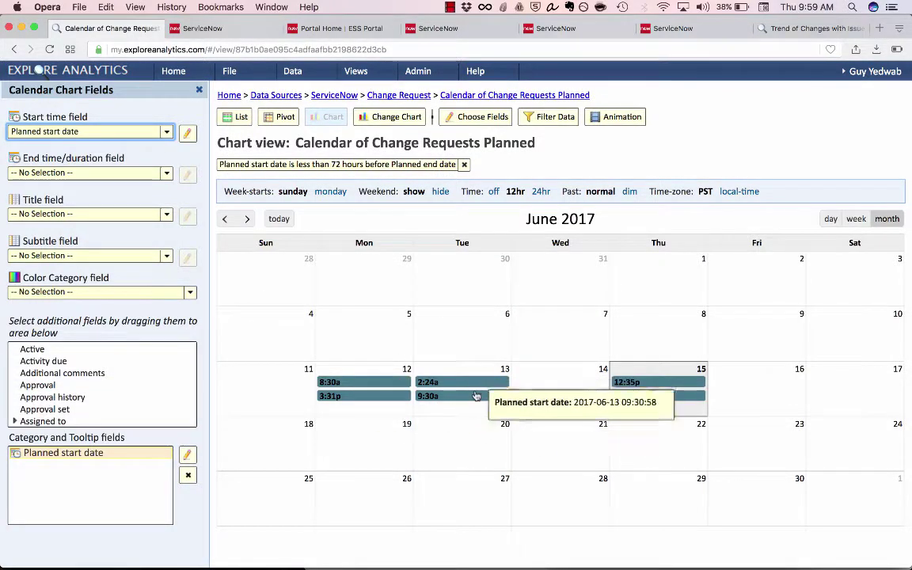
click(855, 219)
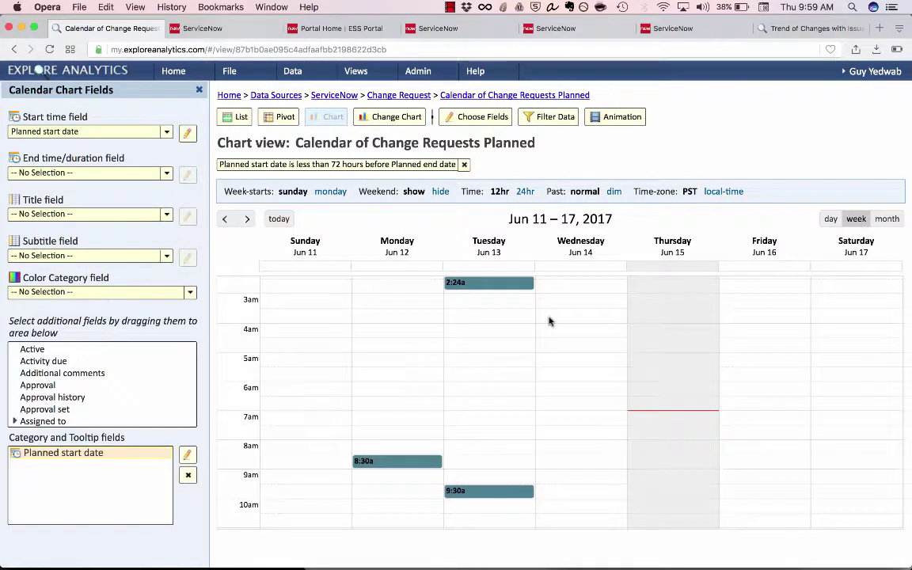
mouse_move(496, 292)
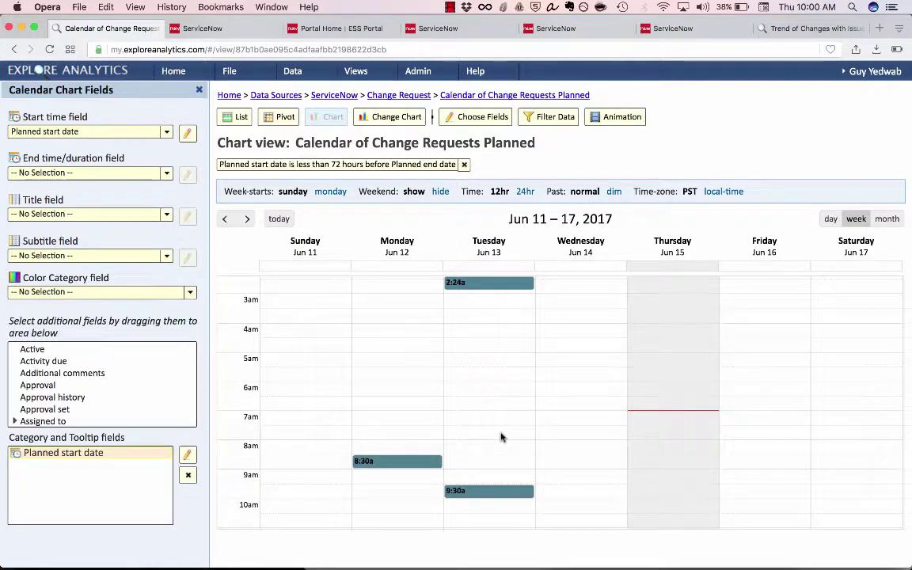
scroll(501, 436, down, 3)
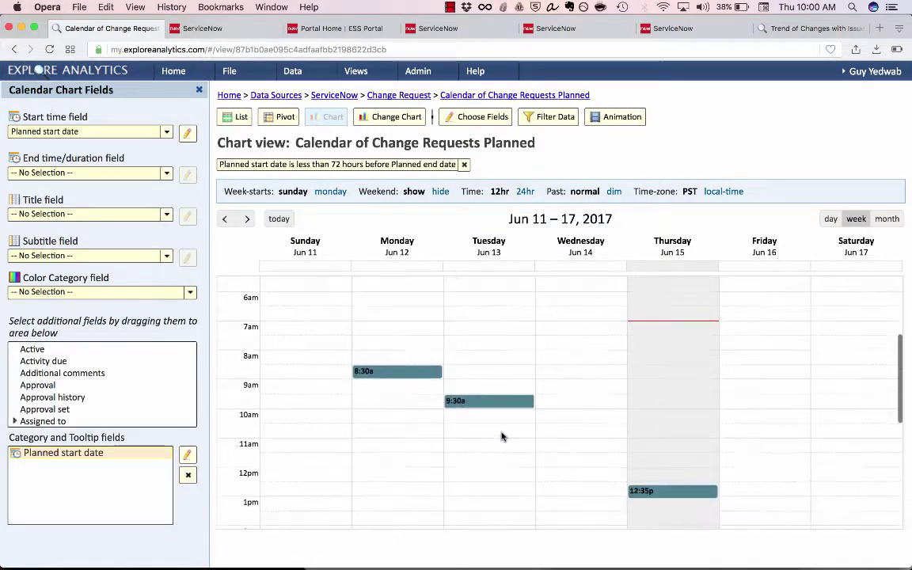
scroll(500, 436, down, 3)
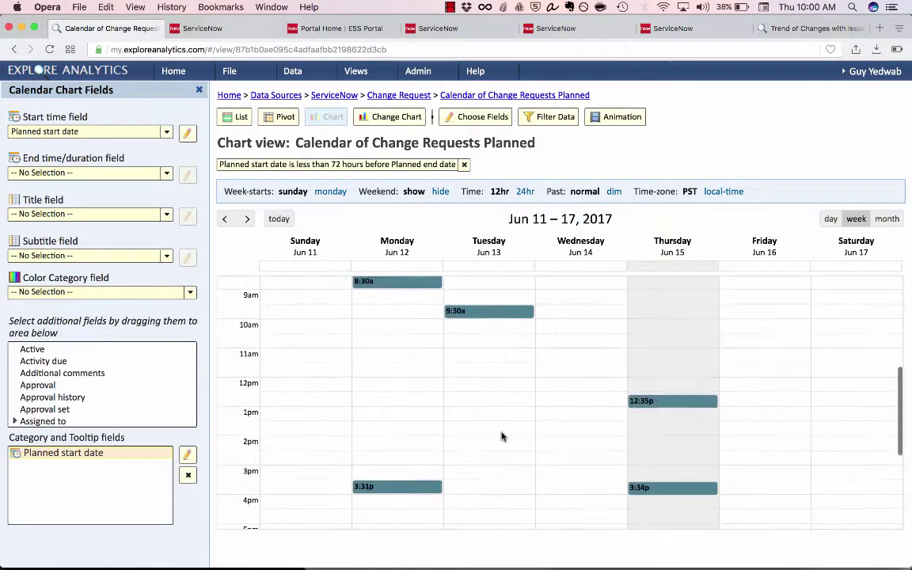
click(886, 219)
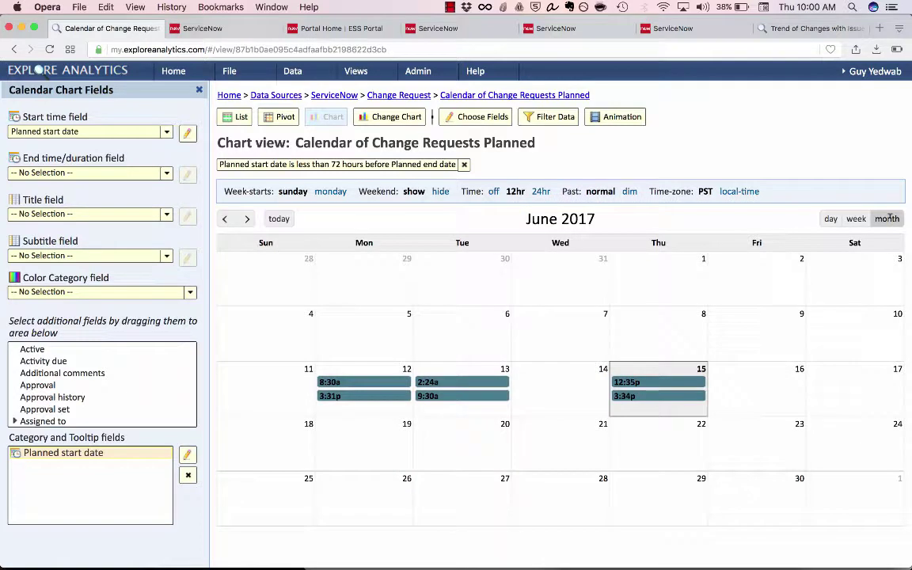
Set the calendar's end time/duration field to Planned end date.
click(99, 172)
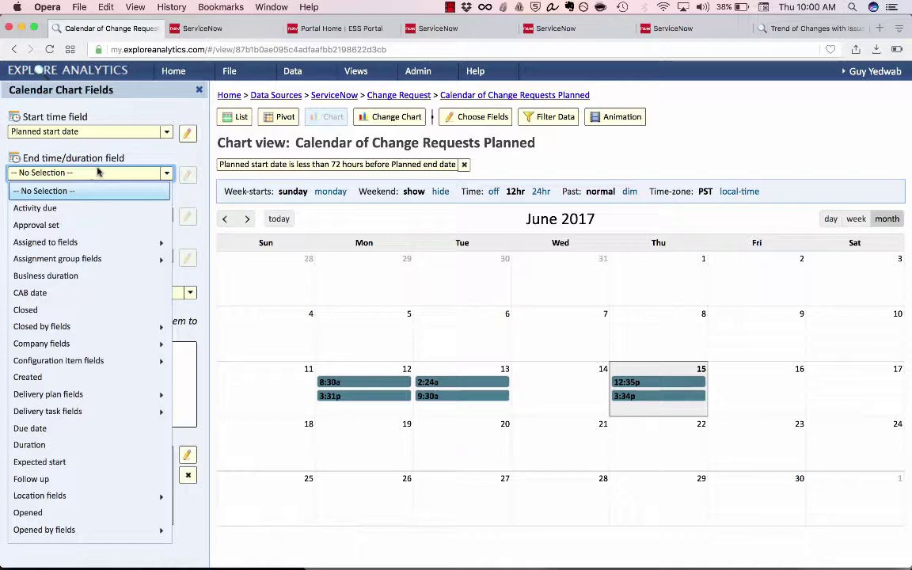
scroll(93, 297, down, 3)
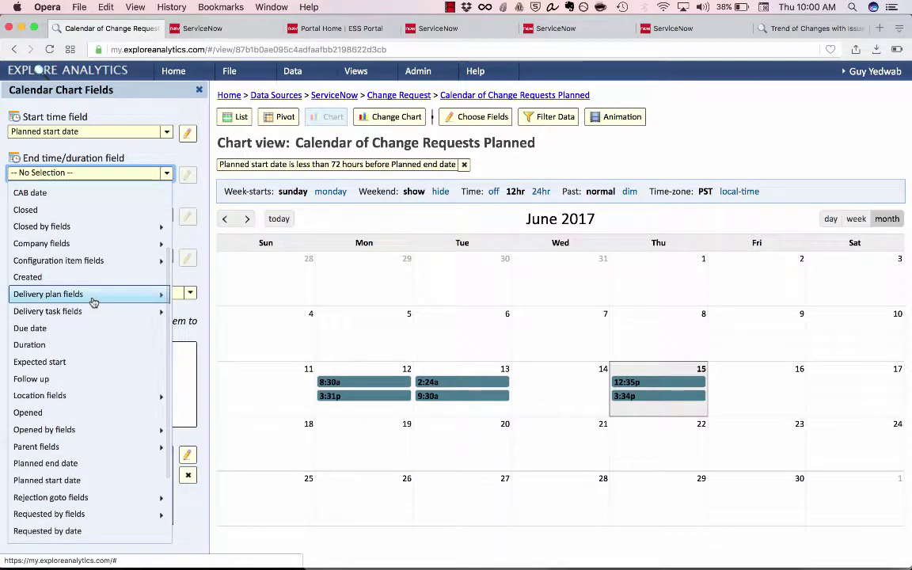
scroll(93, 302, down, 3)
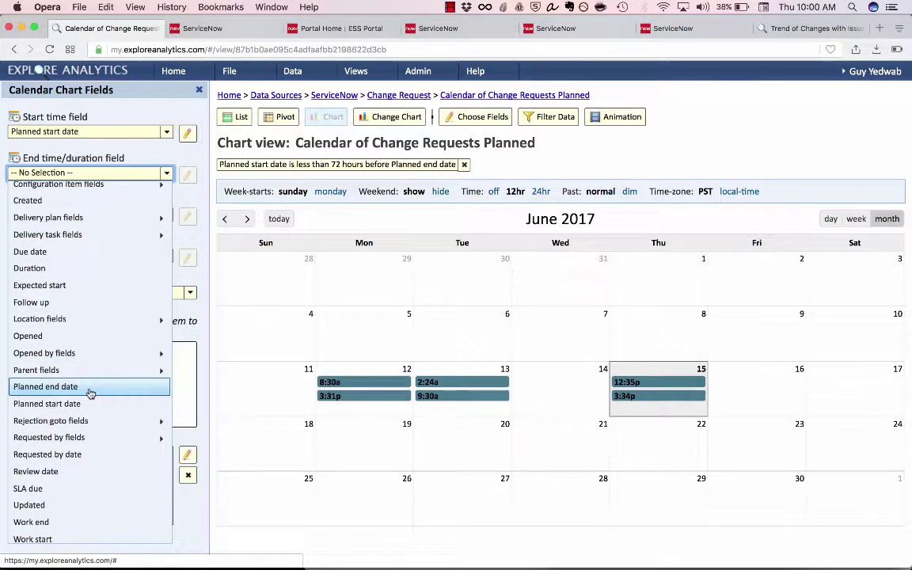
click(79, 387)
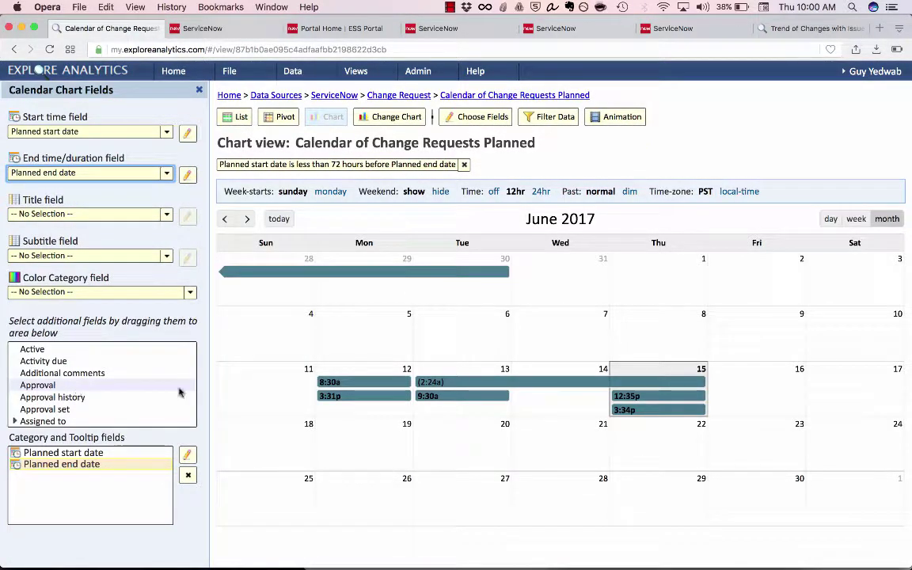
Examine the planned changes' start and end times in the week layout, then return to the month layout.
mouse_move(437, 381)
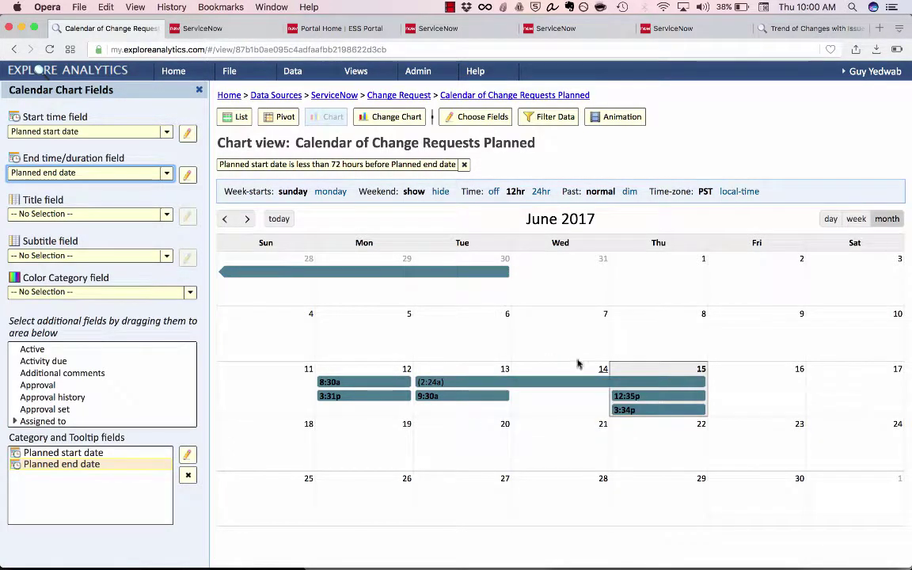
click(857, 218)
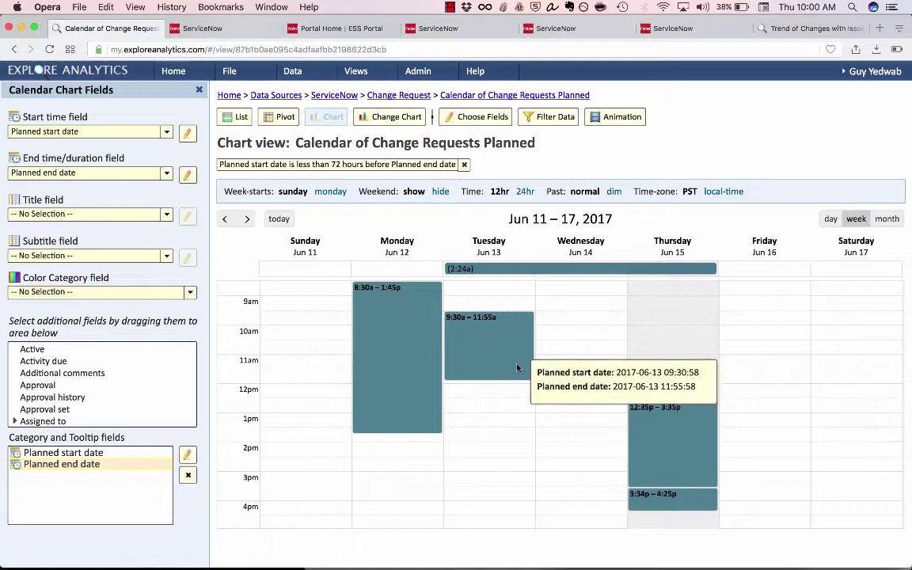
mouse_move(679, 504)
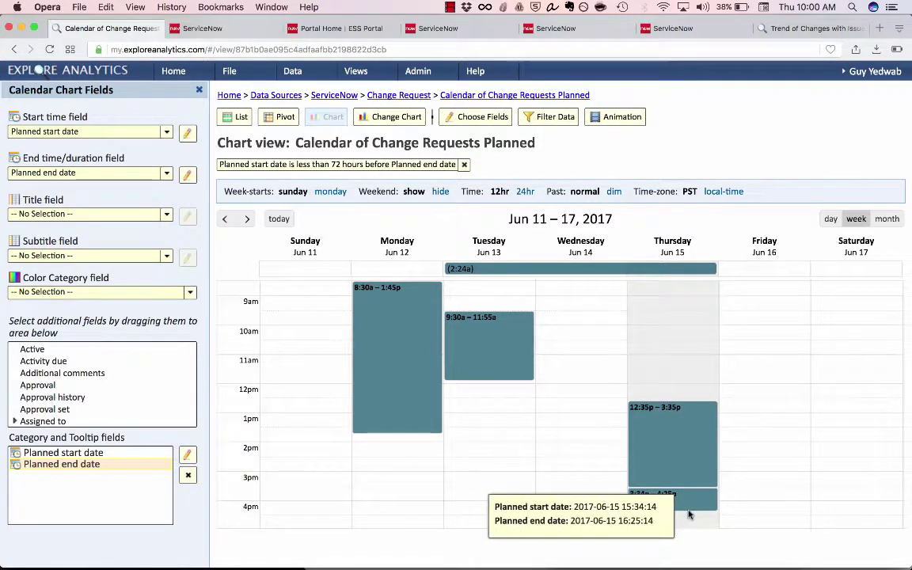
mouse_move(645, 472)
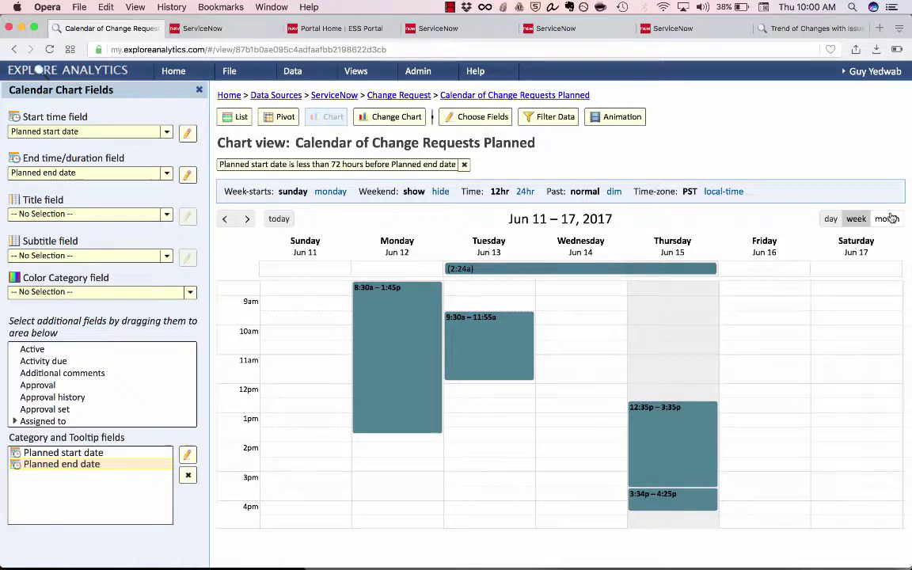
scroll(824, 405, up, 2)
scroll(825, 406, down, 2)
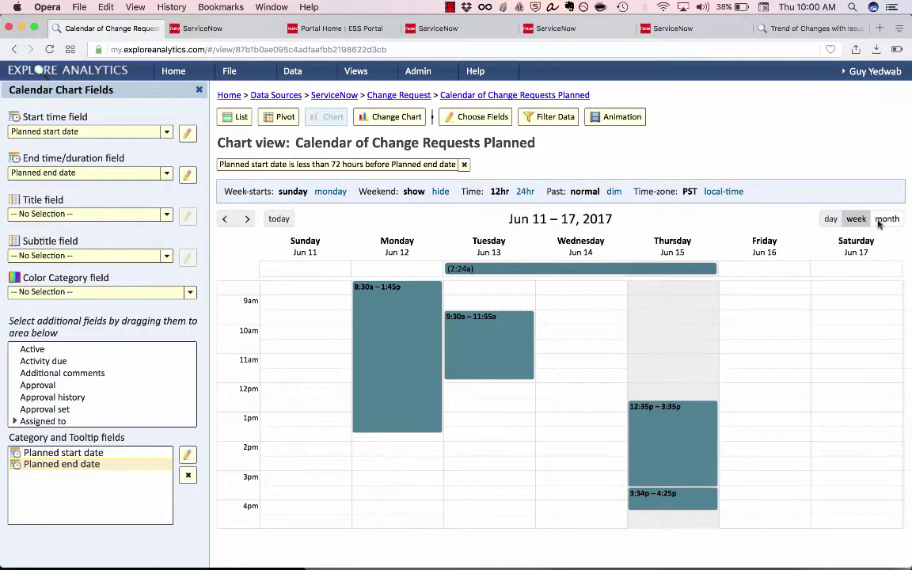
mouse_move(504, 340)
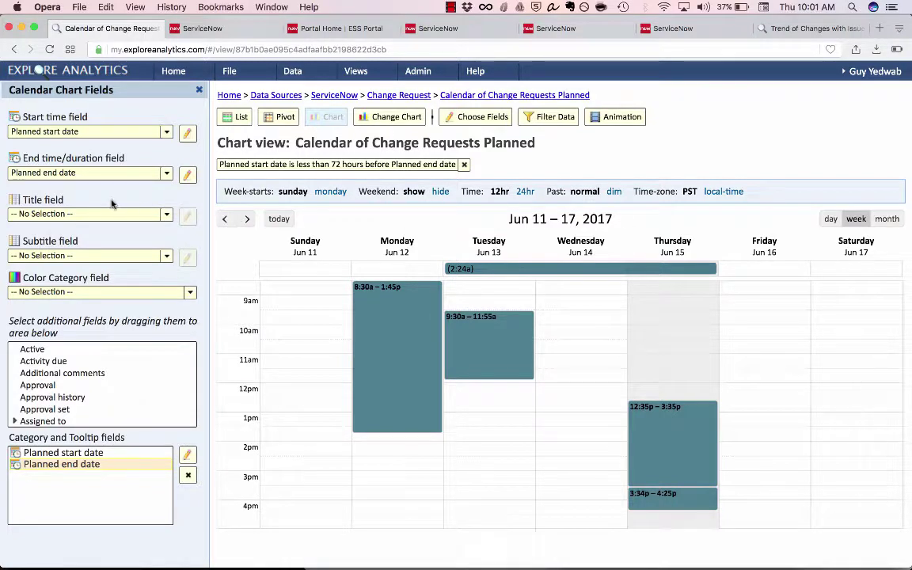
click(887, 218)
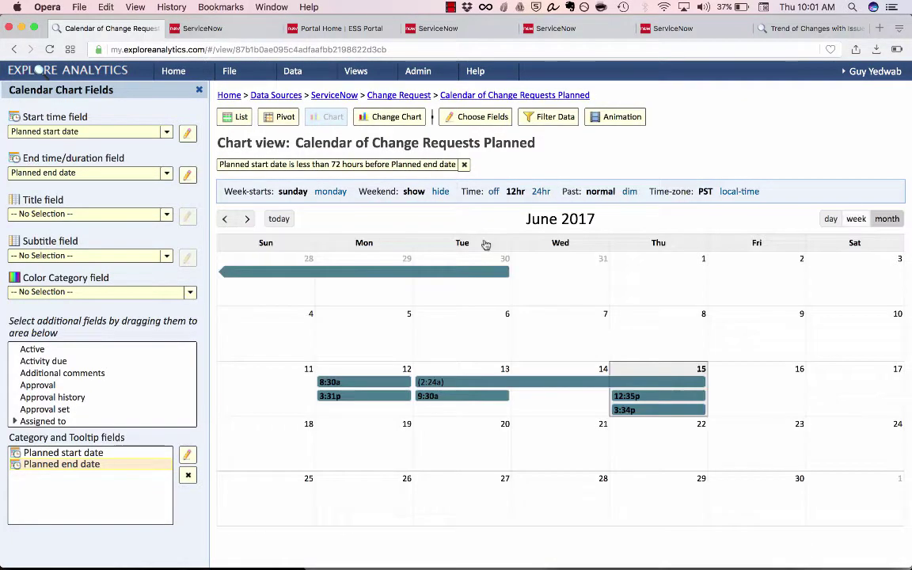
Set the calendar's title field to Number so each event carries its change number.
click(70, 212)
scroll(91, 357, down, 5)
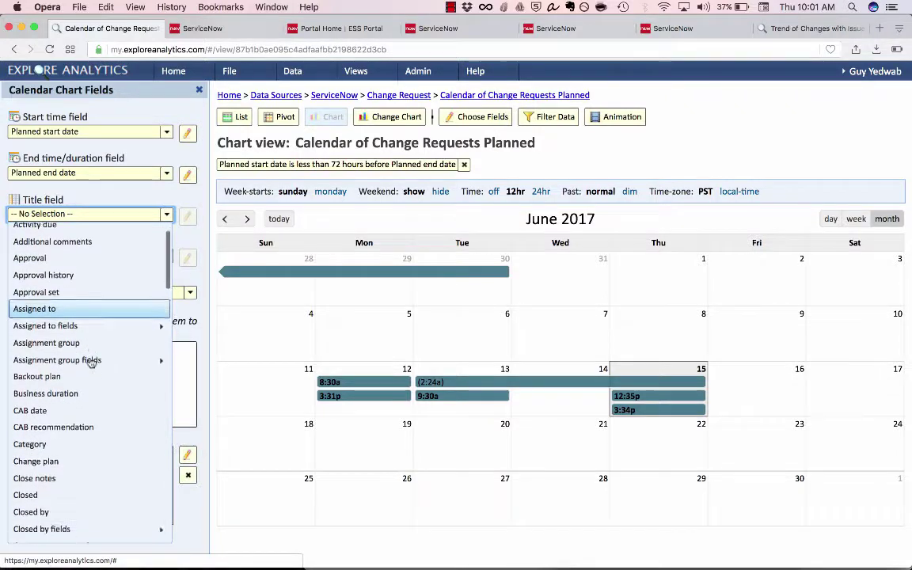
scroll(91, 362, down, 3)
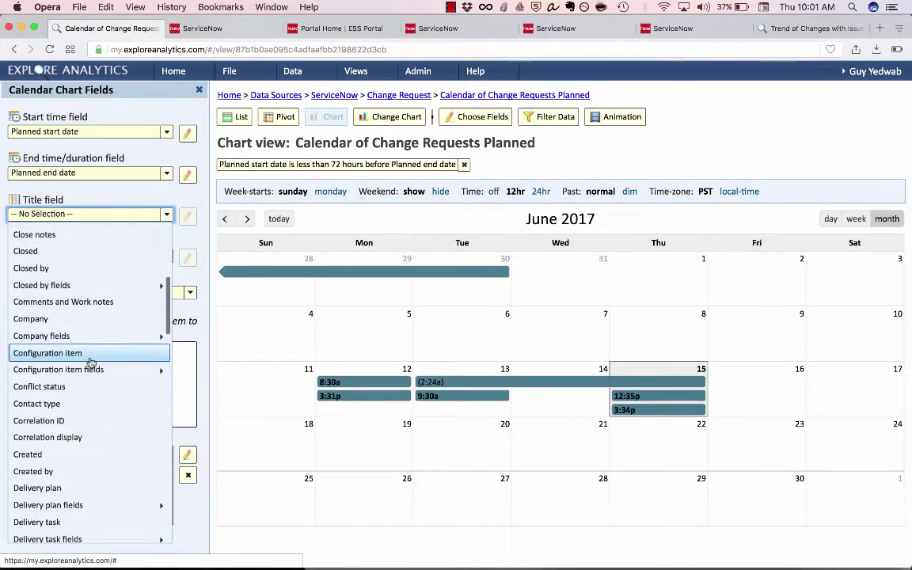
scroll(91, 362, down, 8)
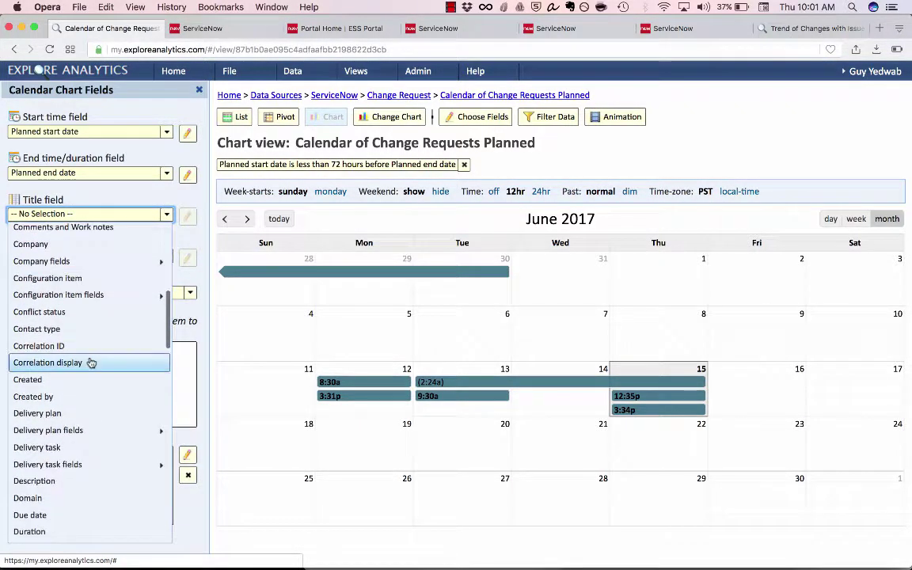
scroll(91, 362, down, 15)
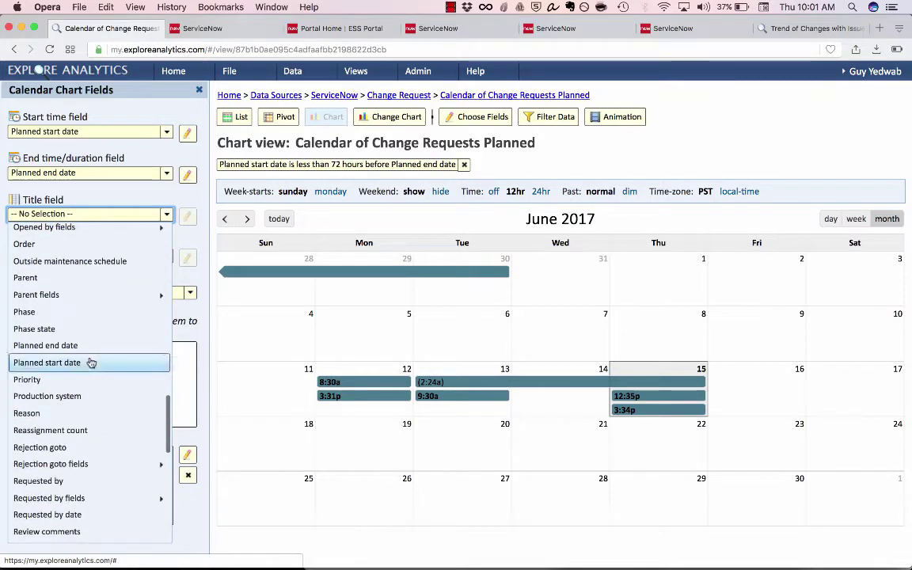
scroll(91, 362, down, 2)
scroll(91, 362, up, 12)
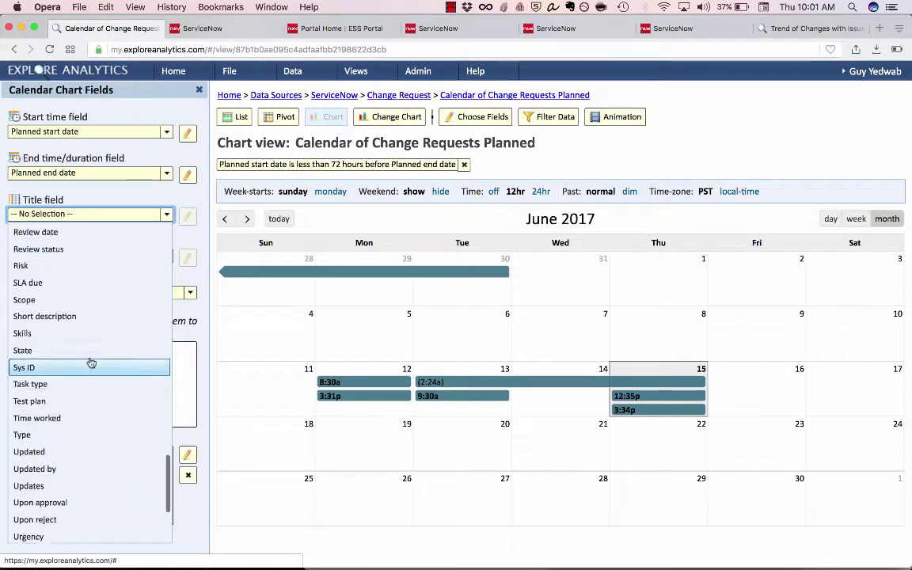
scroll(91, 317, up, 1)
click(93, 287)
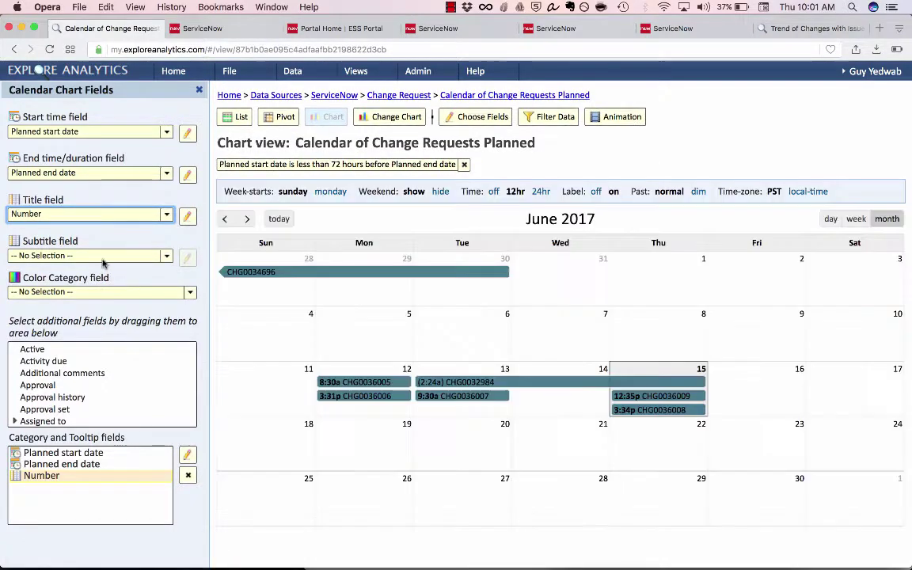
Set the calendar's subtitle field to Configuration item and check the details of a June 13 event.
click(101, 256)
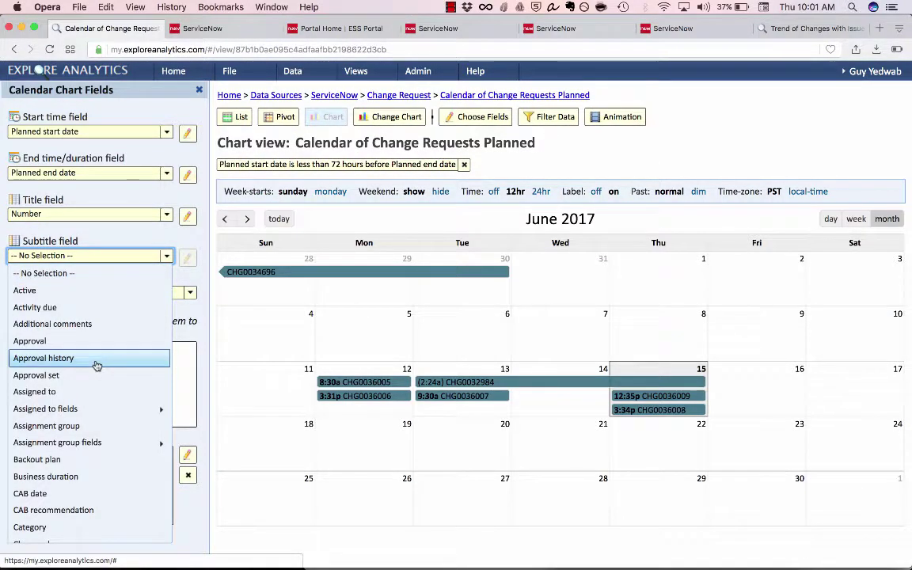
scroll(97, 366, down, 5)
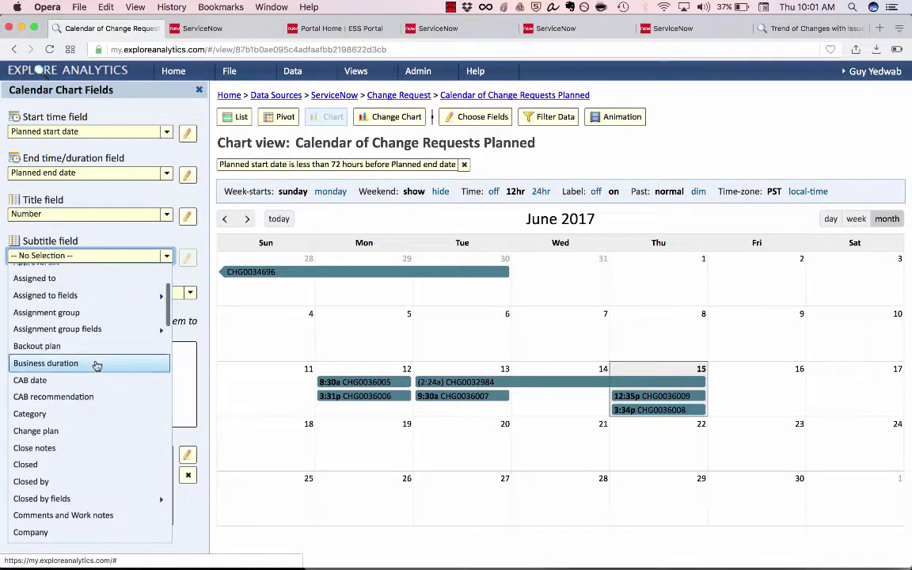
scroll(96, 366, down, 5)
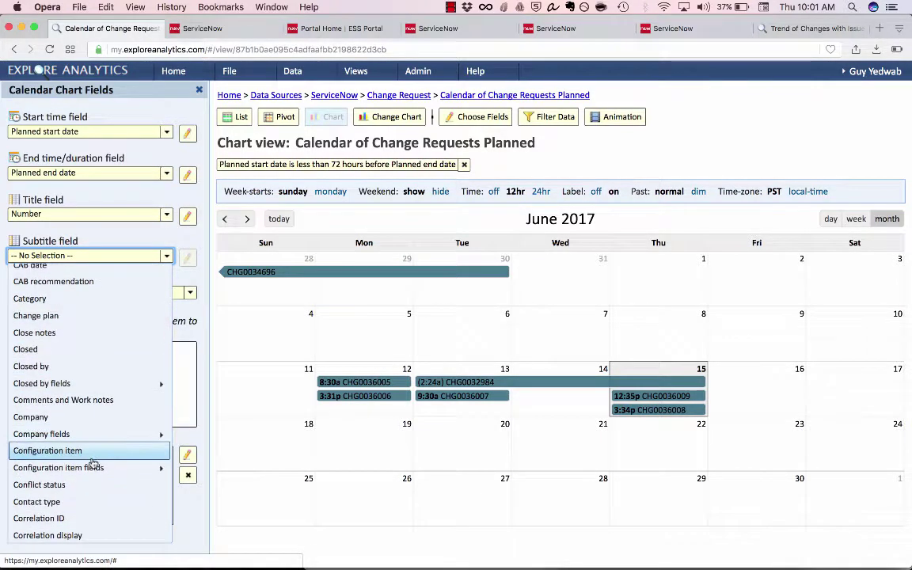
click(62, 454)
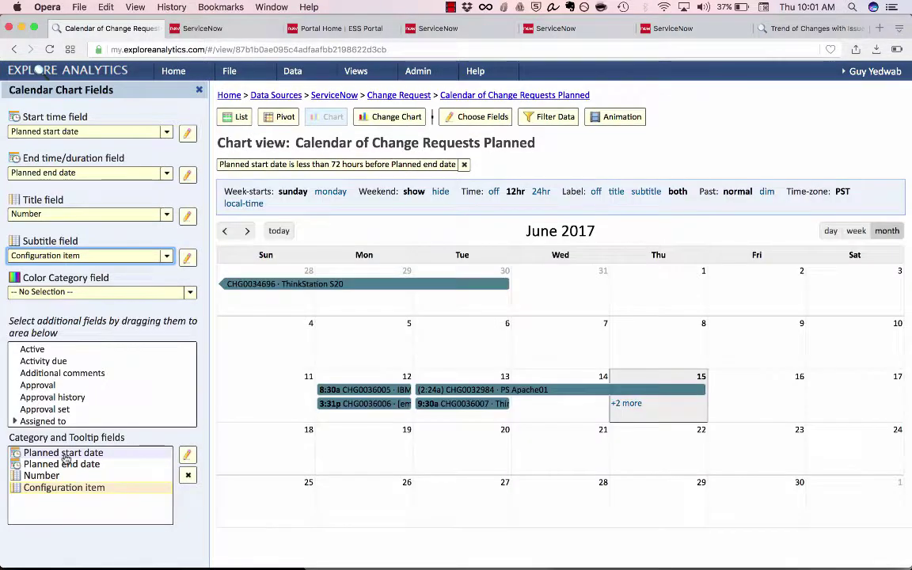
mouse_move(464, 407)
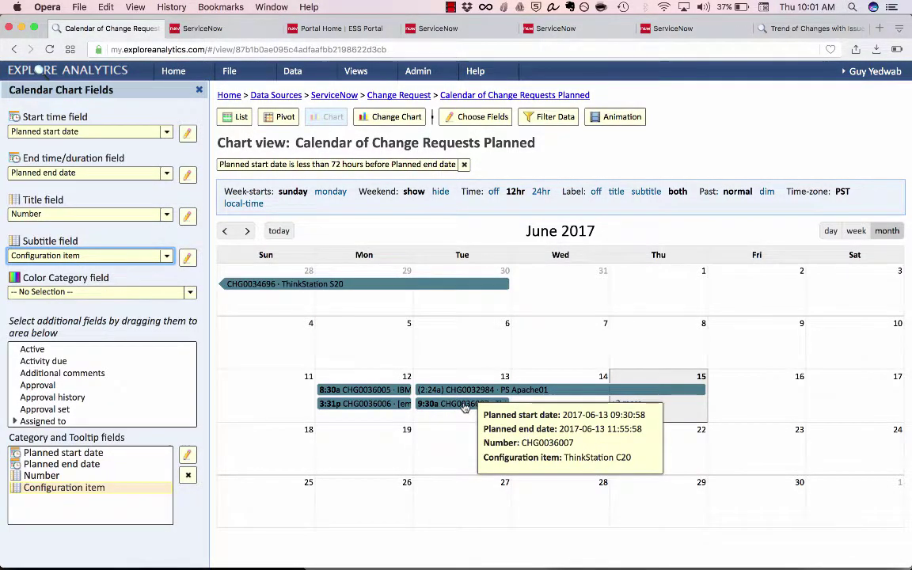
mouse_move(516, 398)
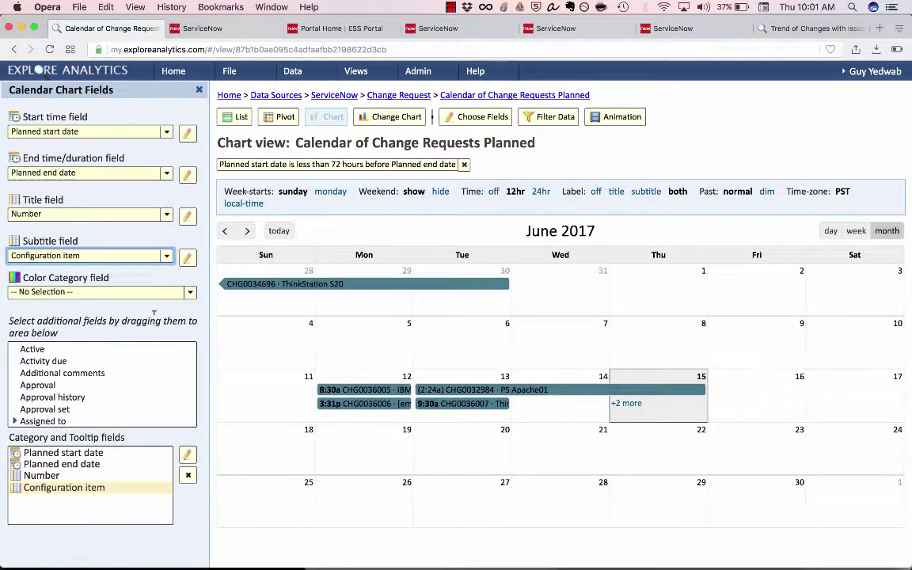
Color the calendar events by setting the color category field to Risk.
click(134, 293)
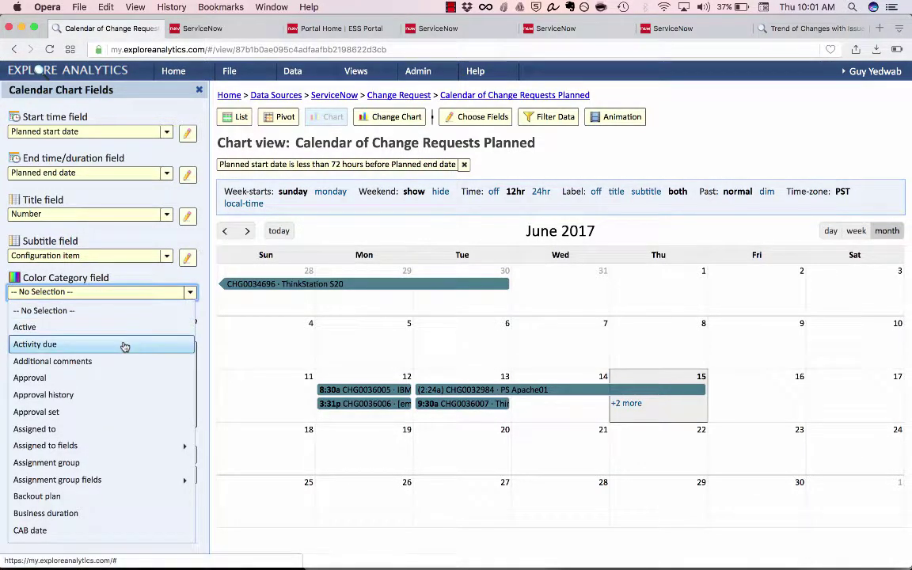
scroll(123, 347, down, 10)
scroll(124, 347, down, 10)
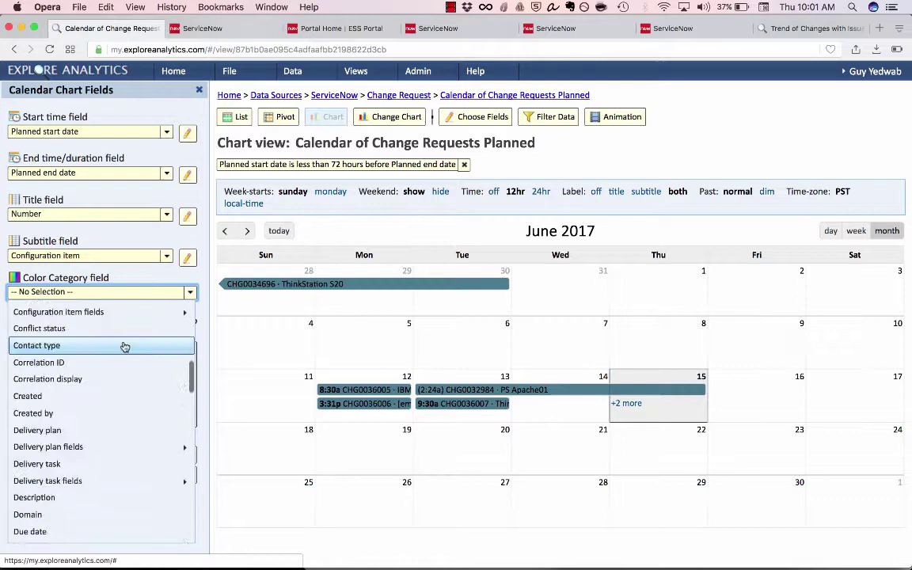
scroll(125, 347, down, 6)
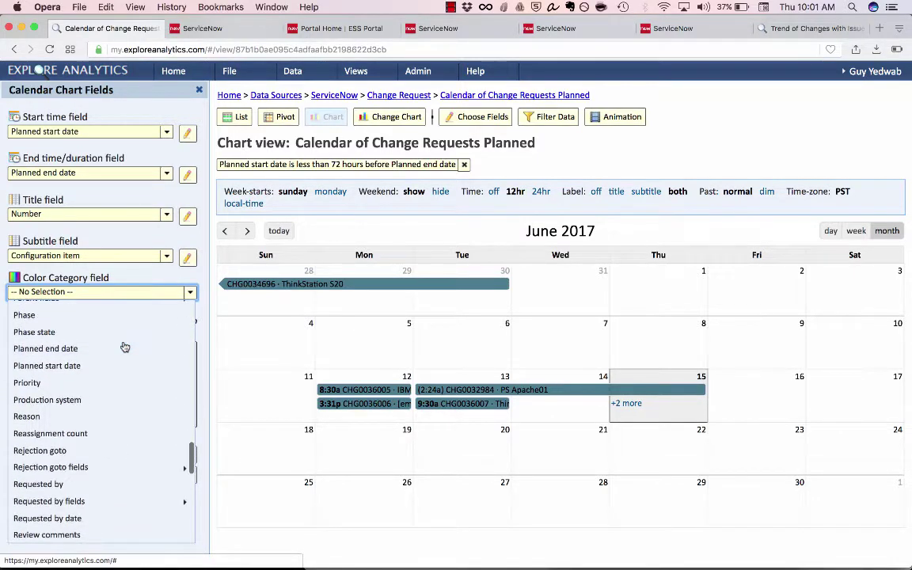
click(97, 460)
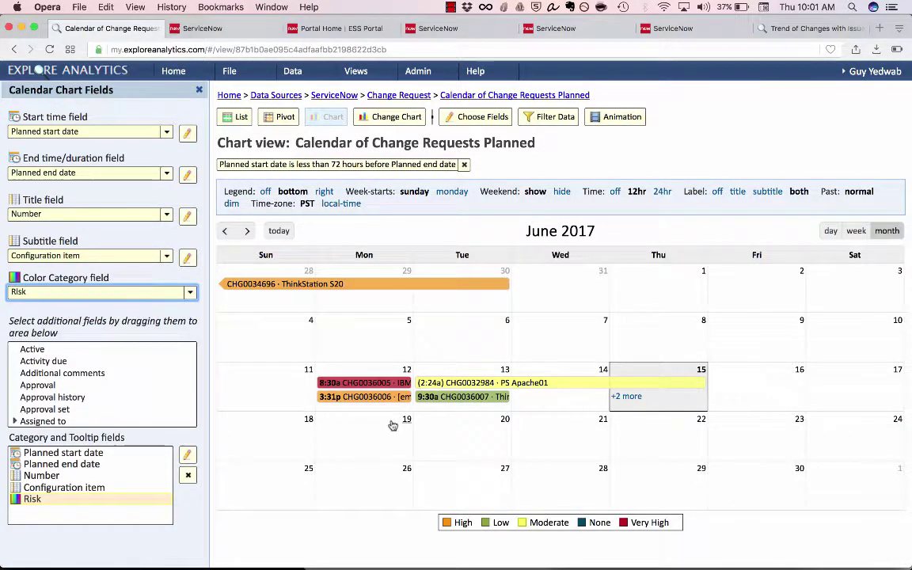
Add Assignment group to the category and tooltip fields, below Risk.
mouse_move(619, 383)
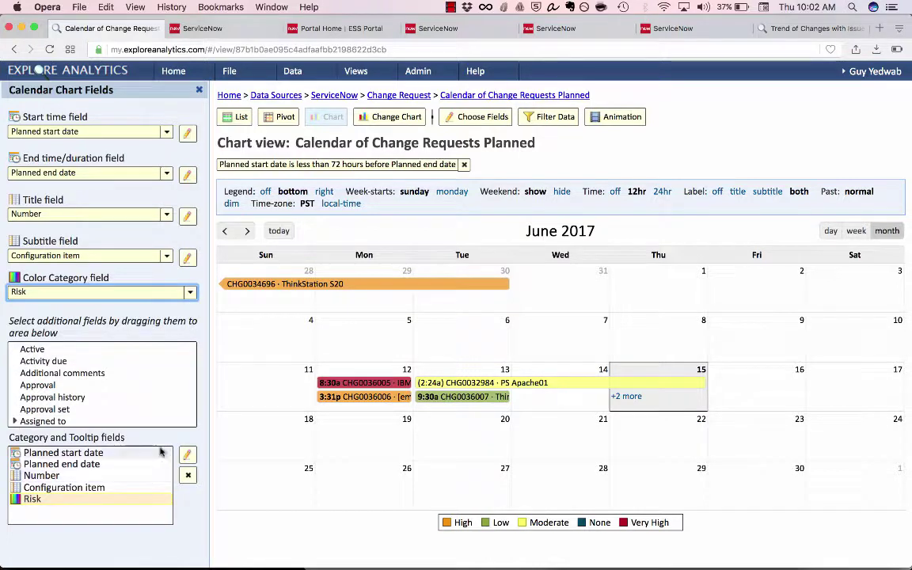
mouse_move(482, 385)
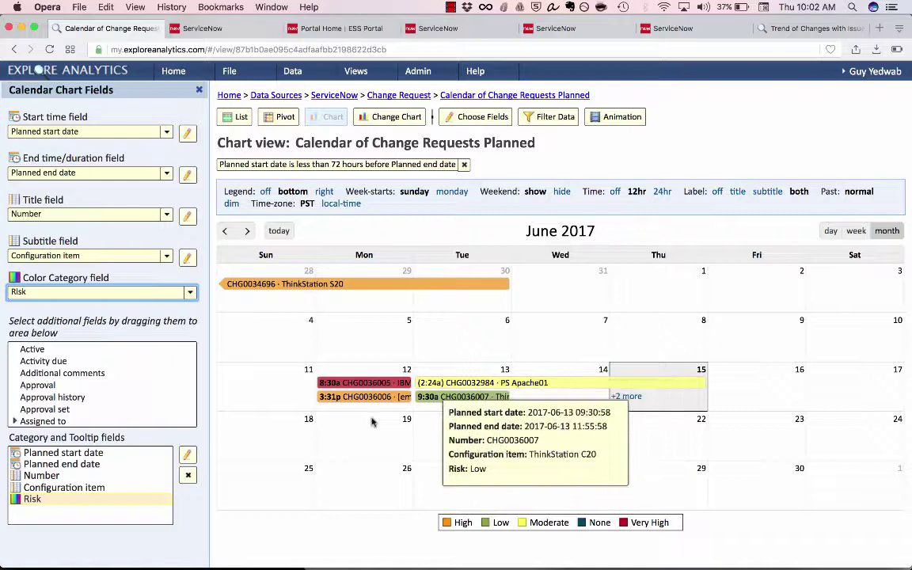
scroll(159, 404, down, 3)
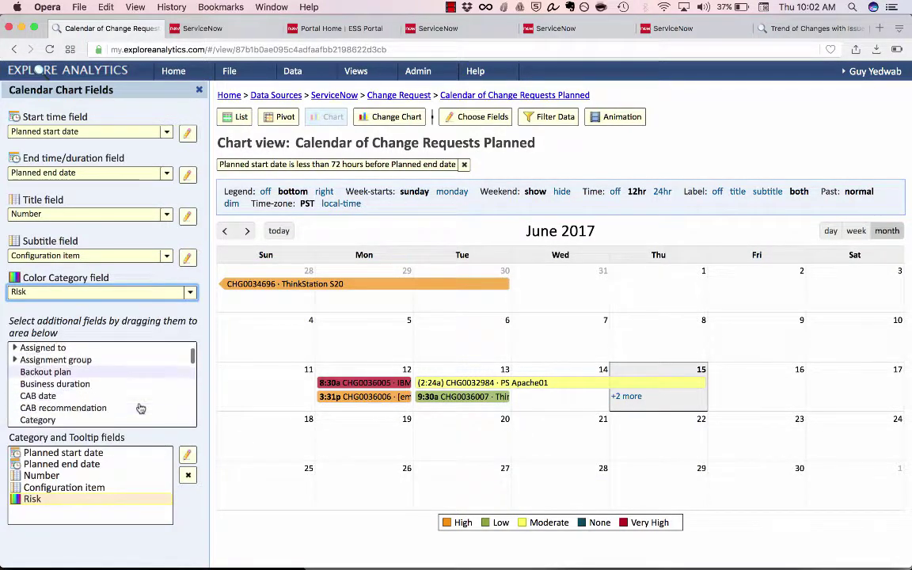
drag(101, 361, 62, 520)
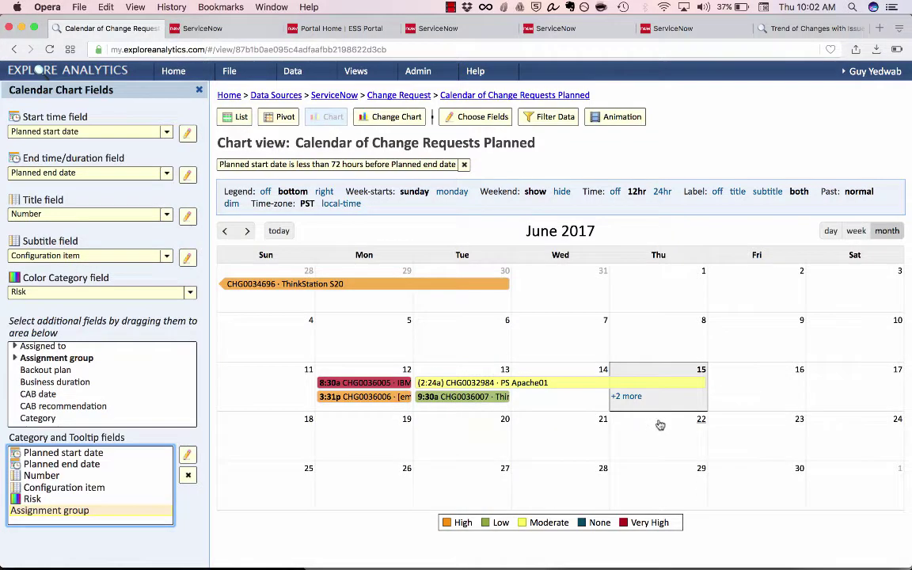
Browse the planned changes in earlier months back to March 2017, then return to the current month.
click(225, 231)
click(225, 232)
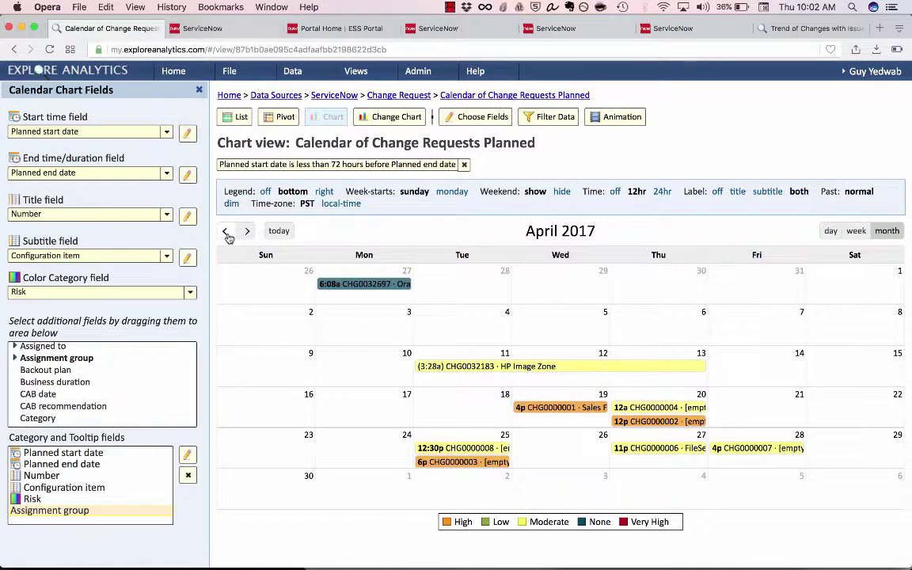
click(225, 232)
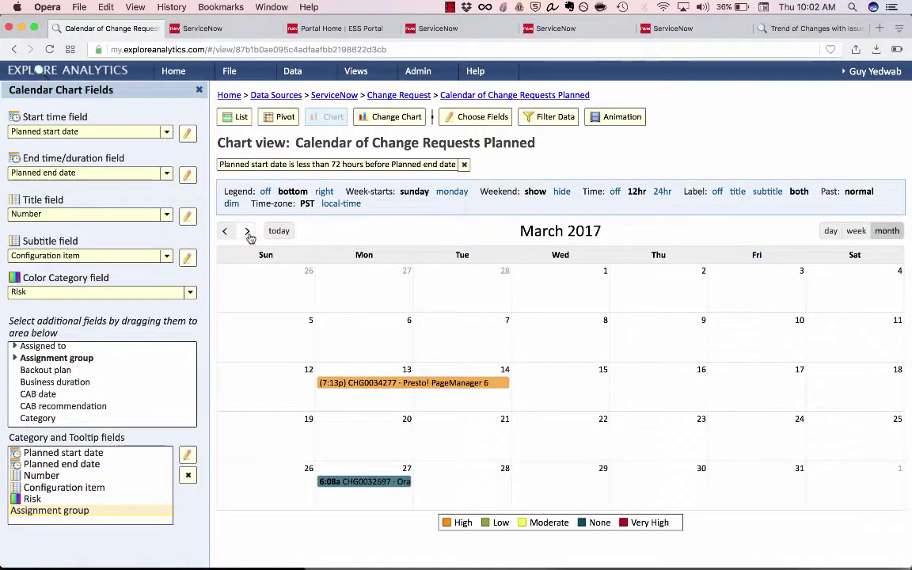
click(248, 232)
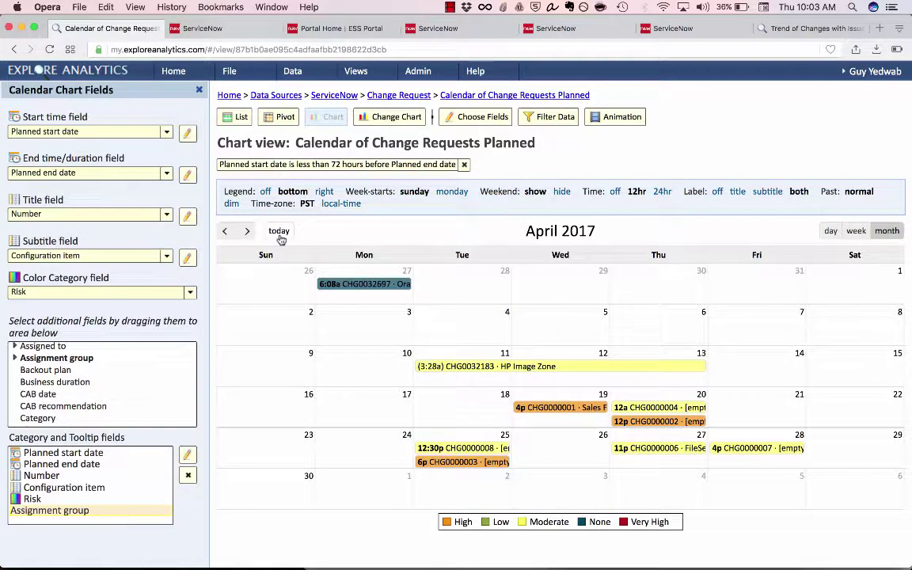
click(279, 232)
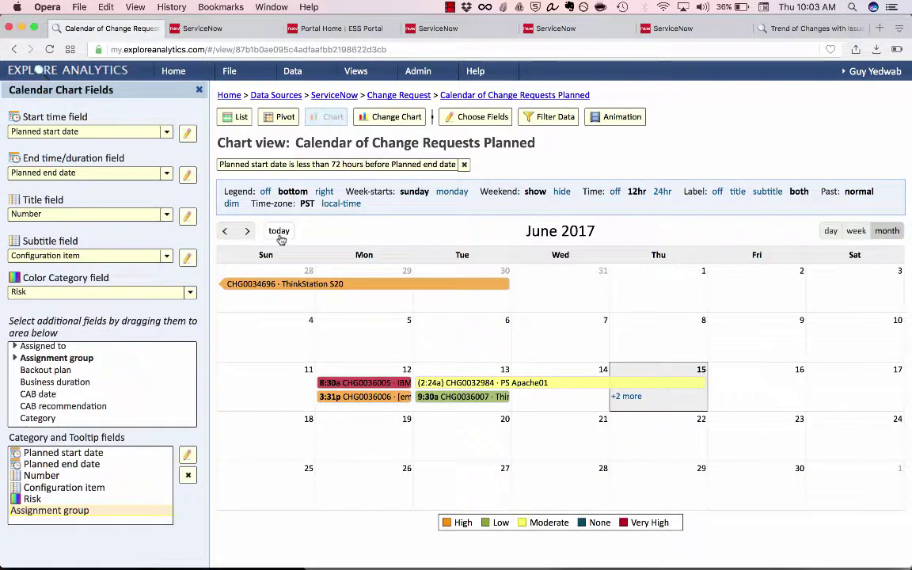
Examine the planned changes in the week and day views of June 15, and return to the month view.
mouse_move(704, 387)
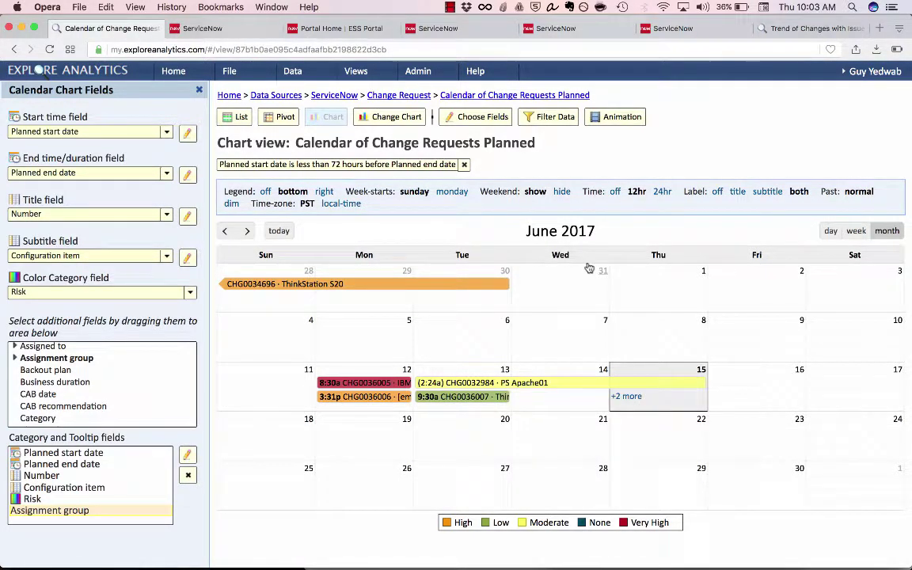
click(858, 231)
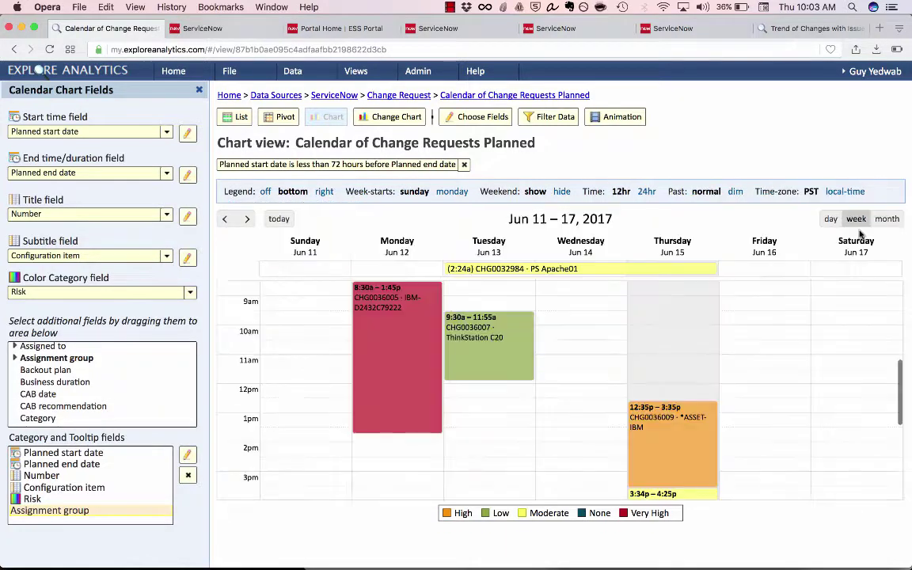
click(831, 221)
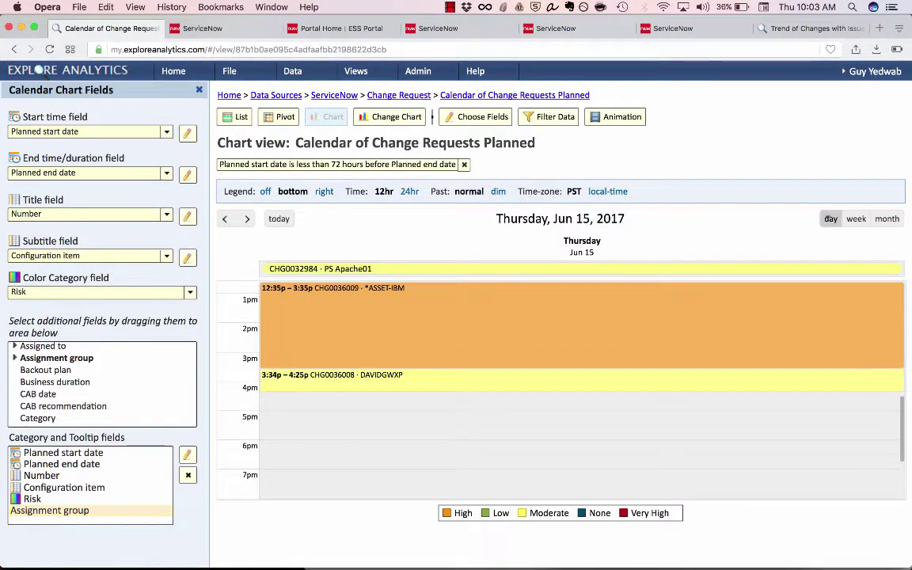
scroll(802, 382, up, 3)
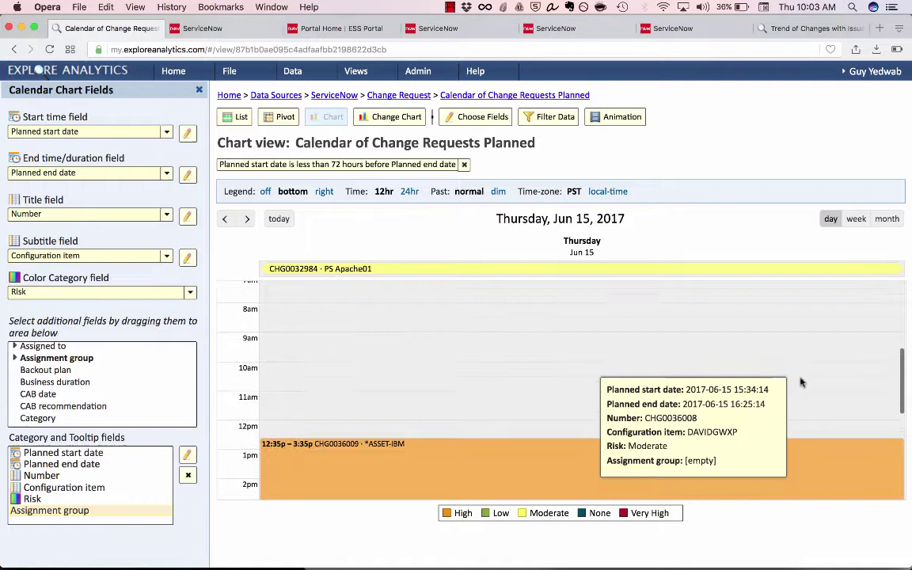
scroll(799, 381, down, 1)
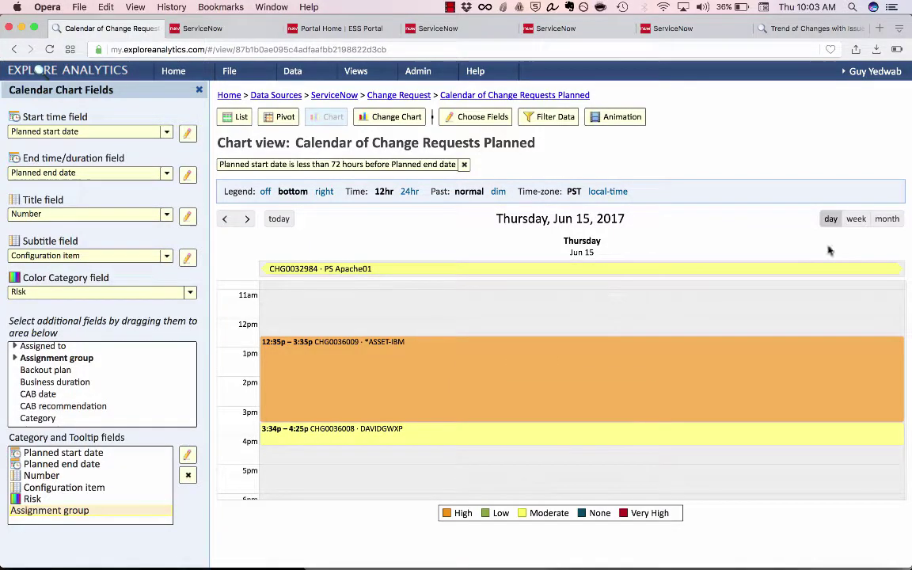
click(856, 219)
click(887, 219)
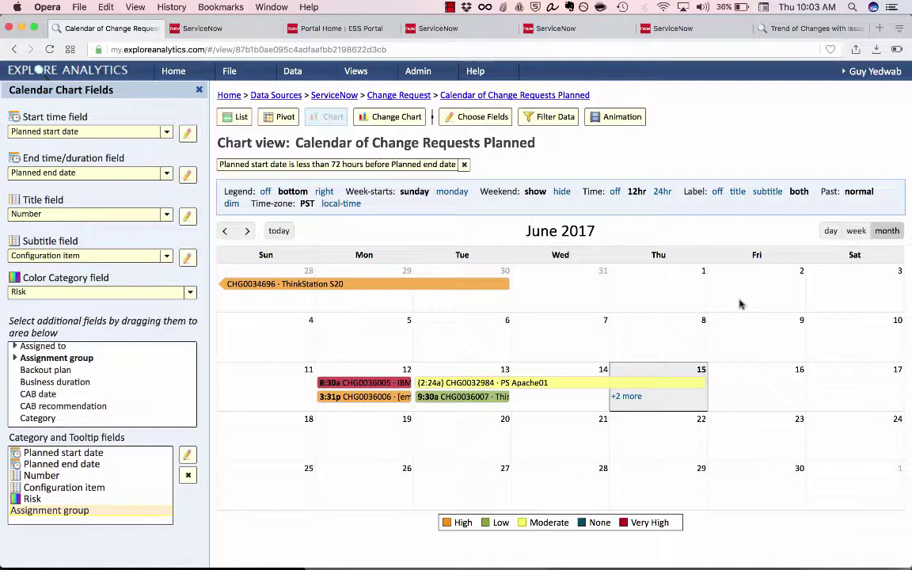
Open the day views of June 14 and June 15 from their dates in the calendar, returning to the month each time.
click(583, 374)
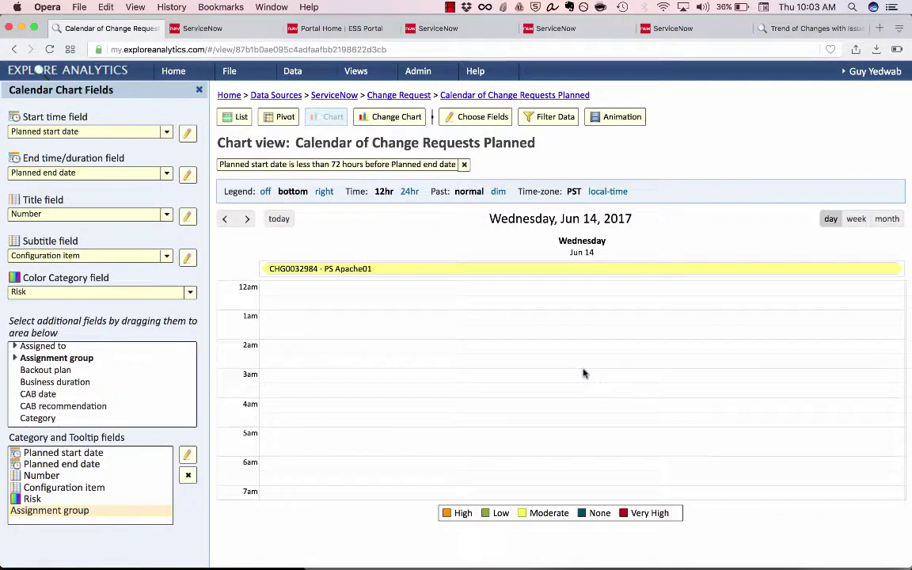
click(887, 219)
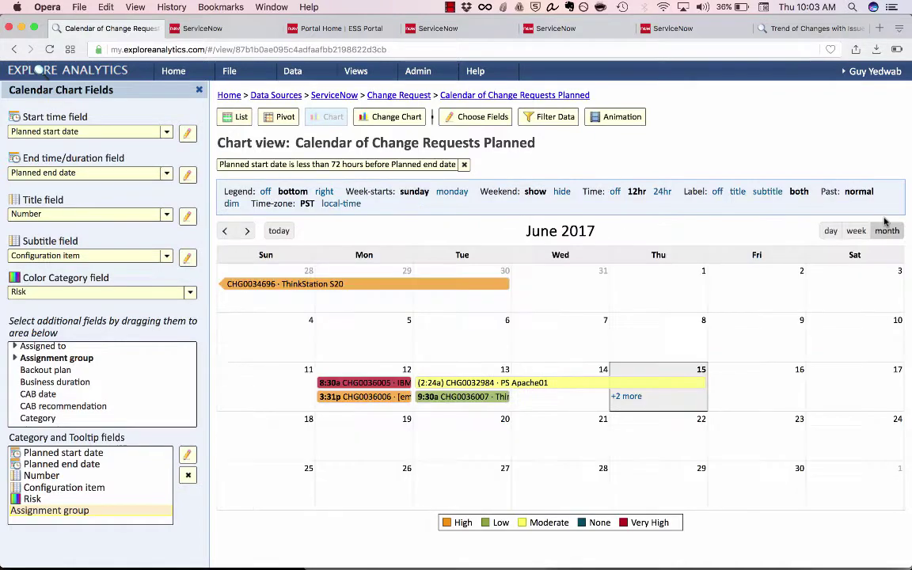
click(619, 374)
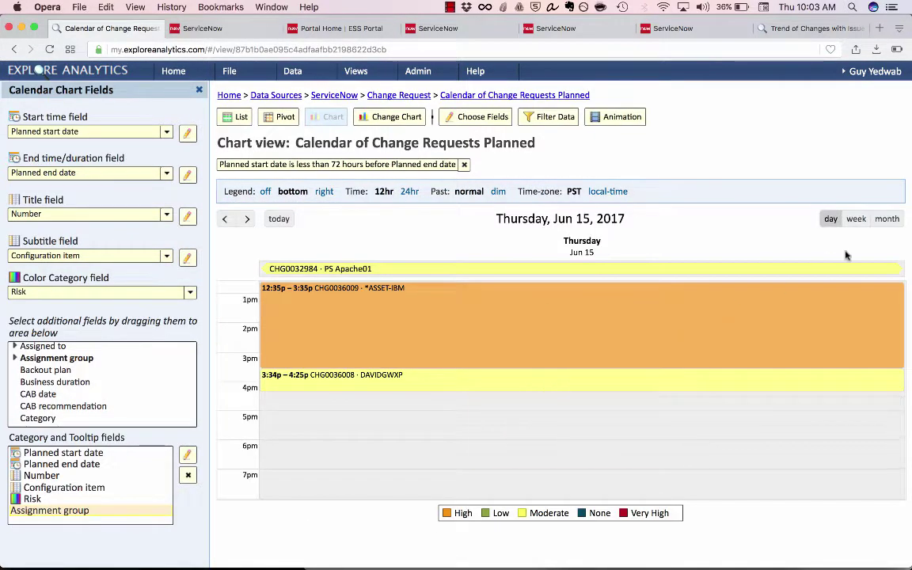
click(888, 220)
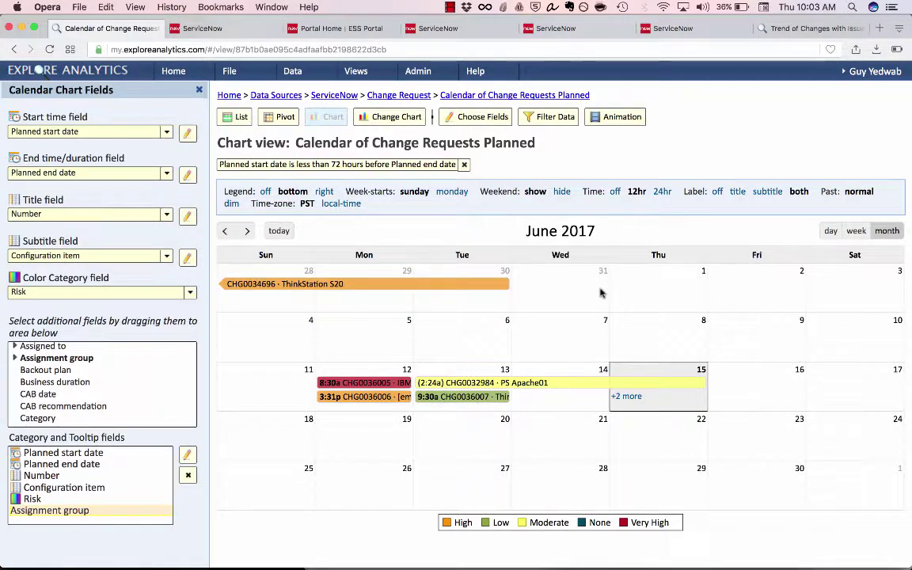
Keep only the Very High risk events on the calendar and show all risk levels again.
click(461, 524)
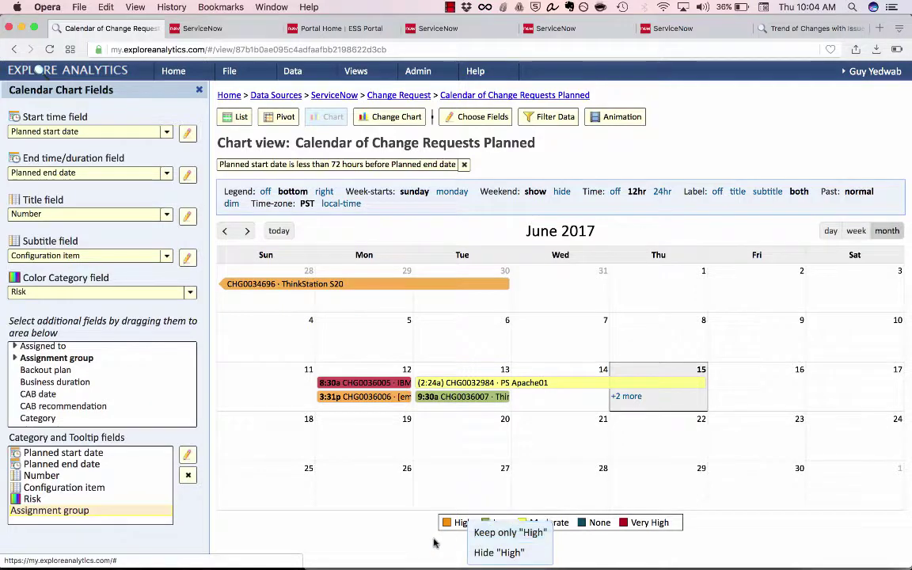
click(566, 538)
click(651, 530)
click(654, 535)
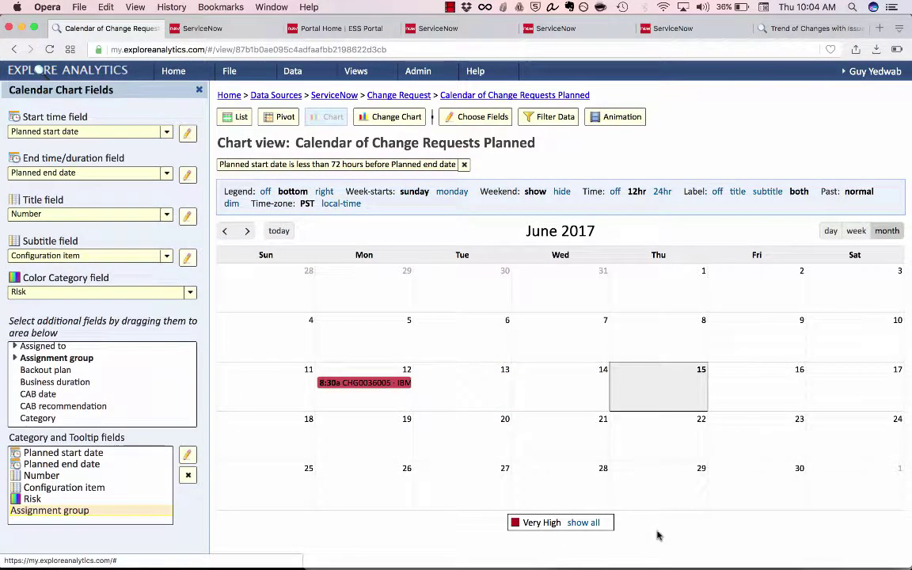
click(594, 523)
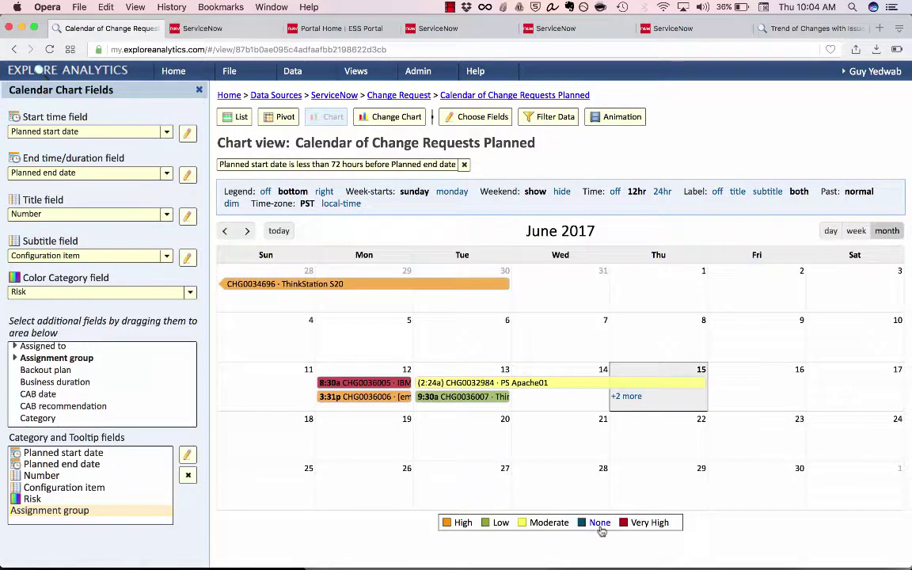
Hide the Moderate, Low and None risk events from the calendar and restore all risk levels.
click(593, 524)
click(554, 524)
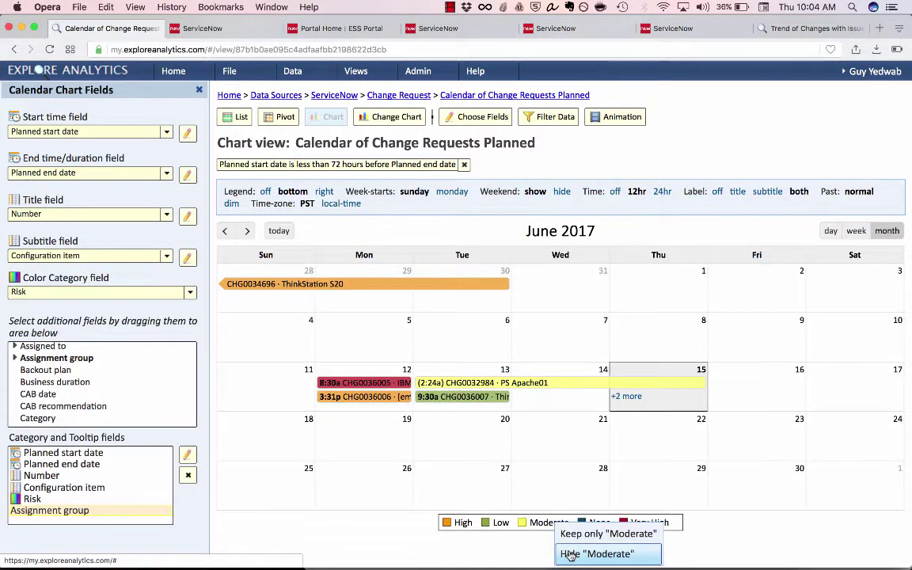
click(563, 496)
click(513, 525)
click(545, 535)
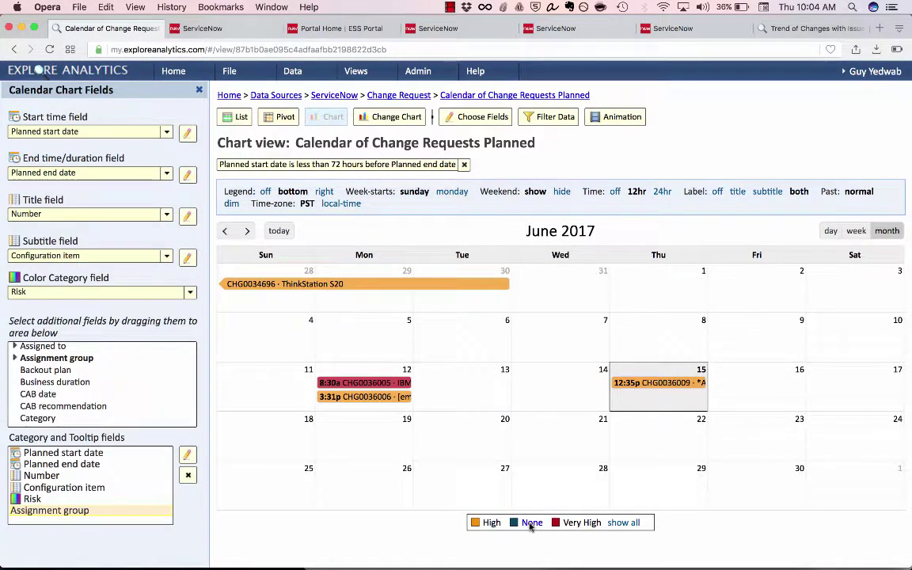
click(534, 523)
click(540, 535)
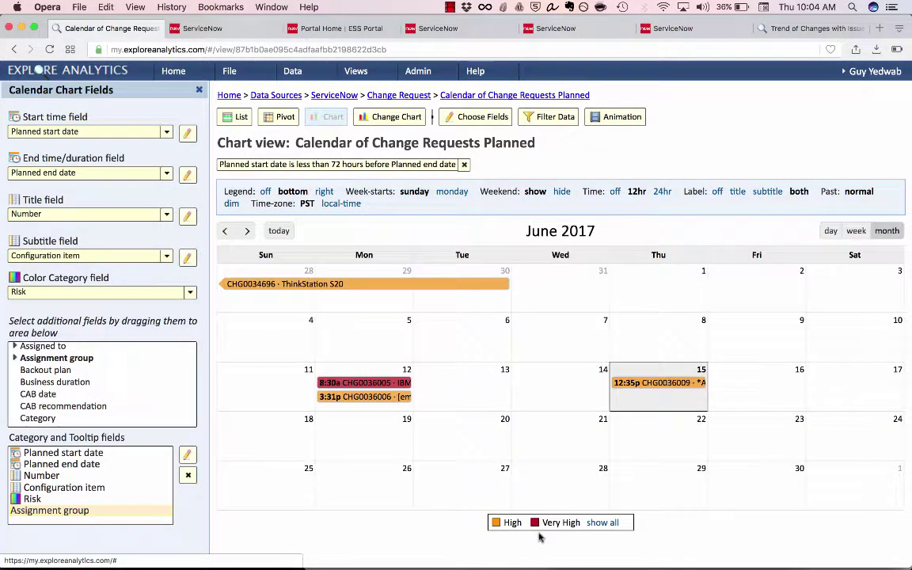
click(604, 523)
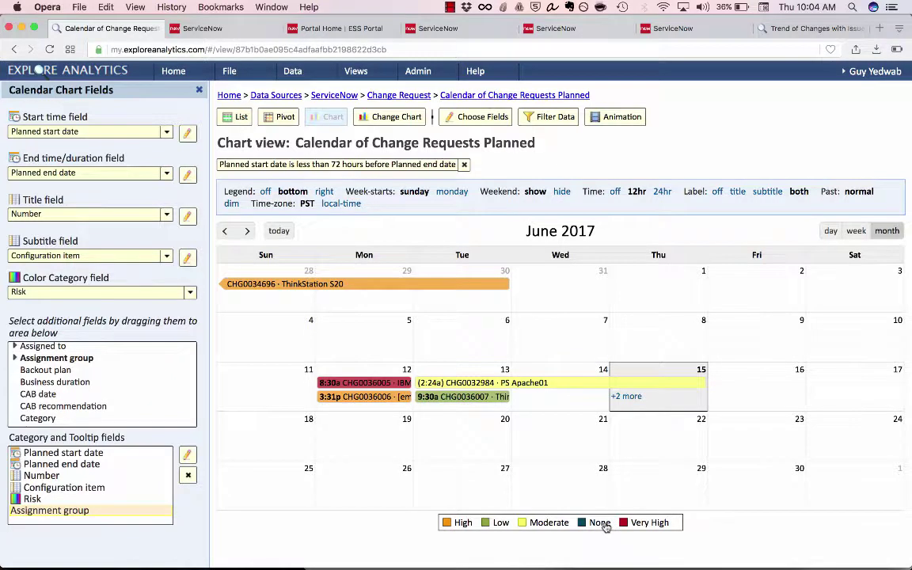
Try the legend at the right and turned off, and put it back at the bottom.
click(321, 193)
click(292, 191)
click(265, 193)
click(294, 192)
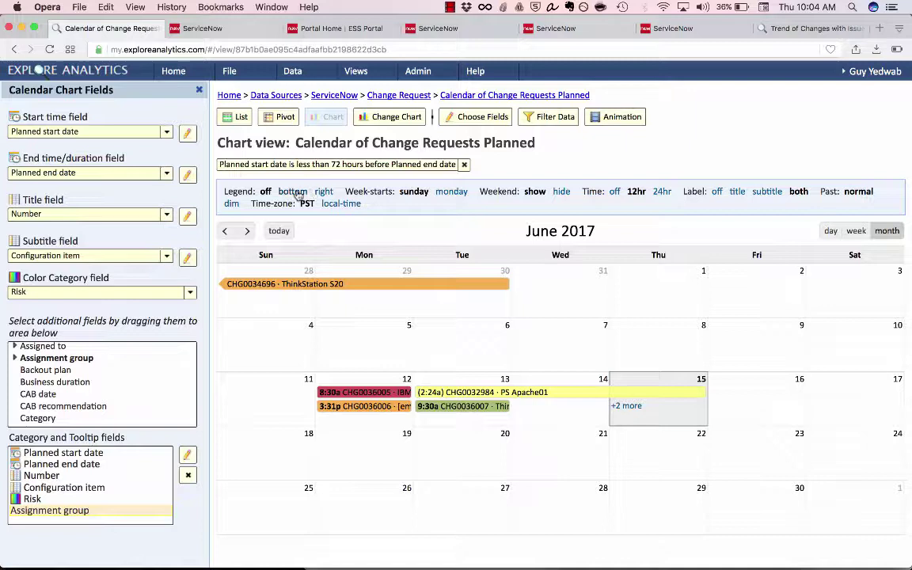
Try a Monday week start and hidden weekends, restoring the Sunday start and the weekend display.
click(451, 192)
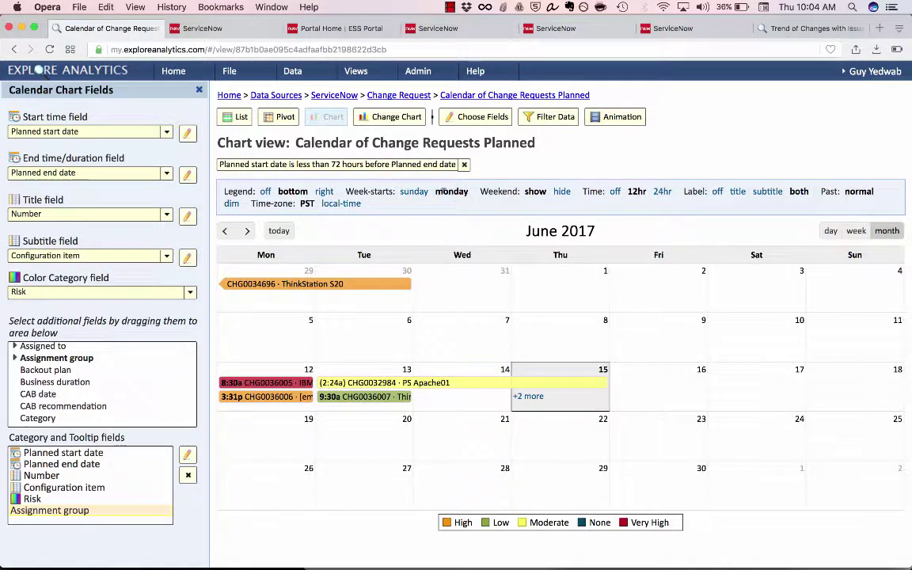
click(414, 192)
click(561, 191)
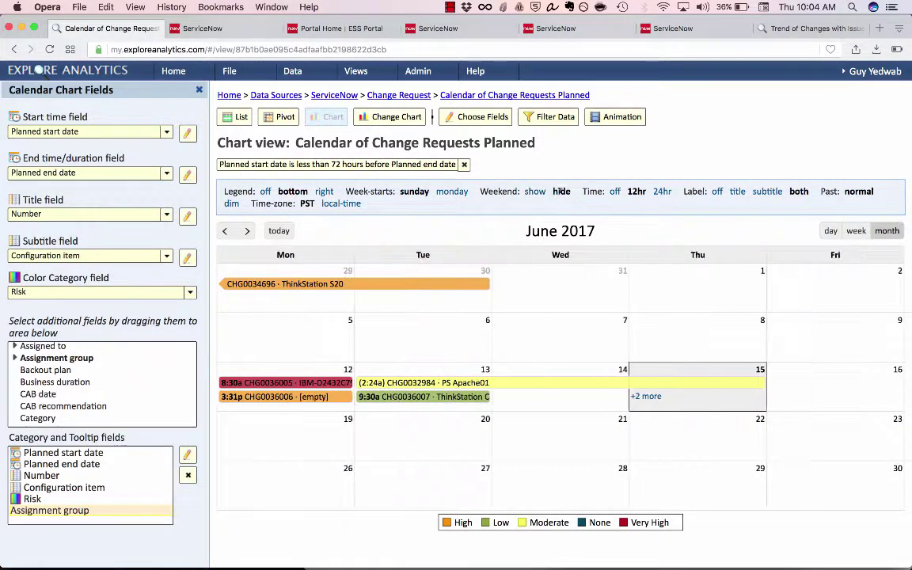
click(535, 191)
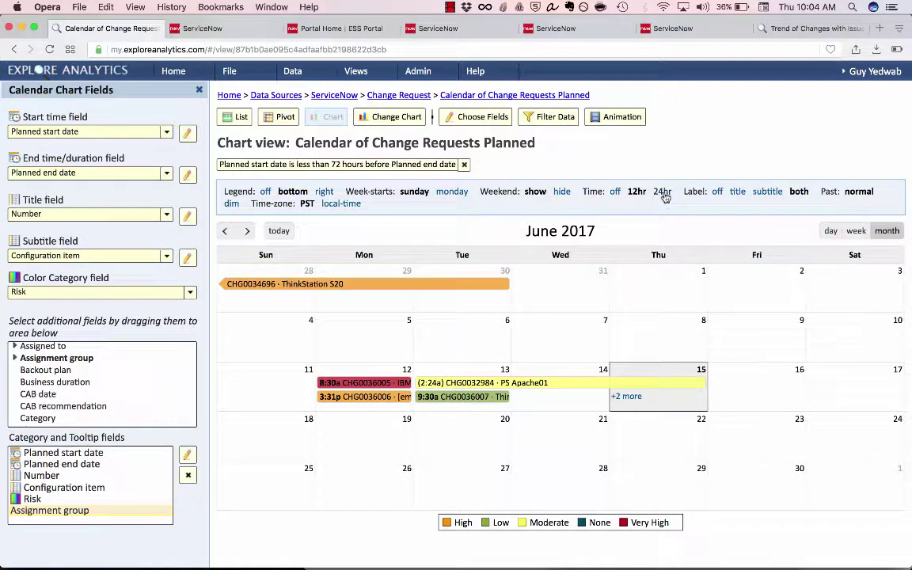
Try the 24hr time format and turned-off event labels, restoring 12hr time and both title and subtitle labels.
click(662, 192)
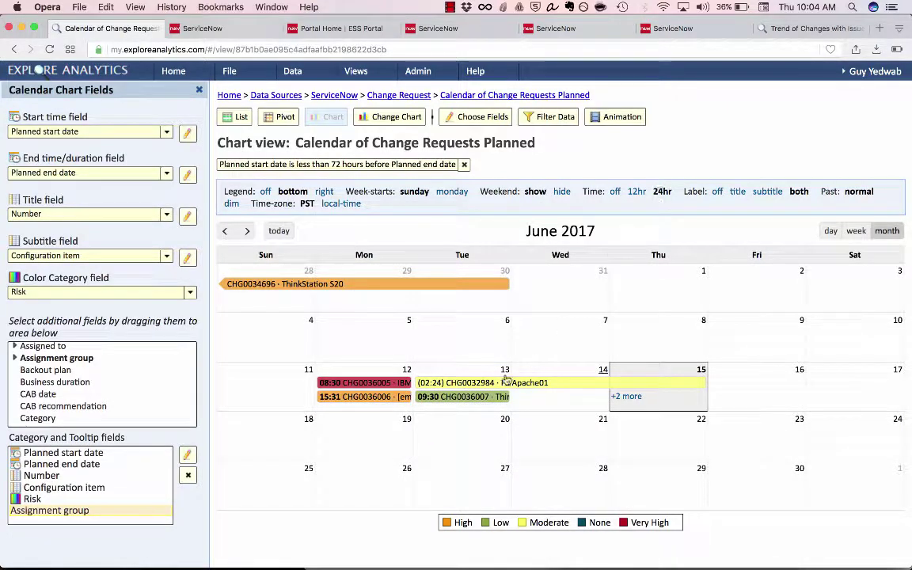
click(636, 191)
mouse_move(347, 404)
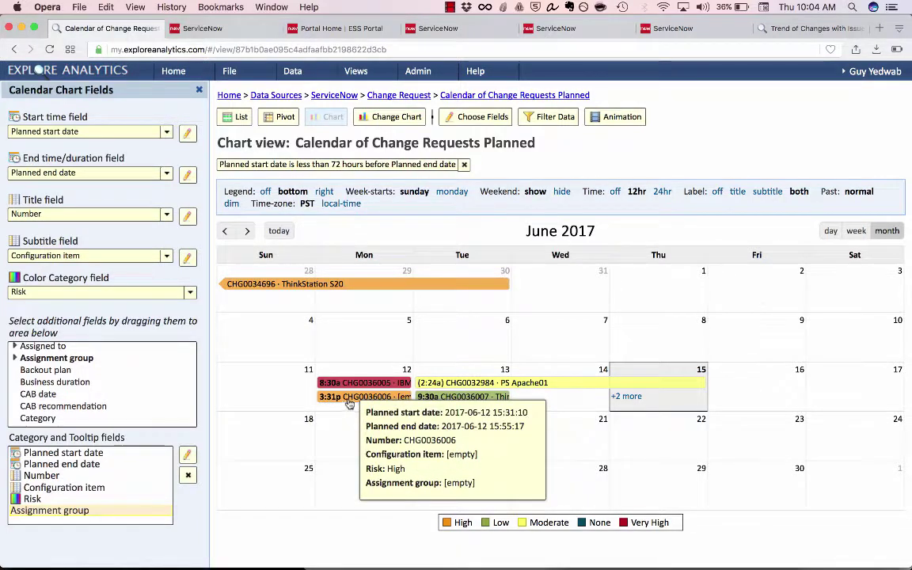
click(766, 192)
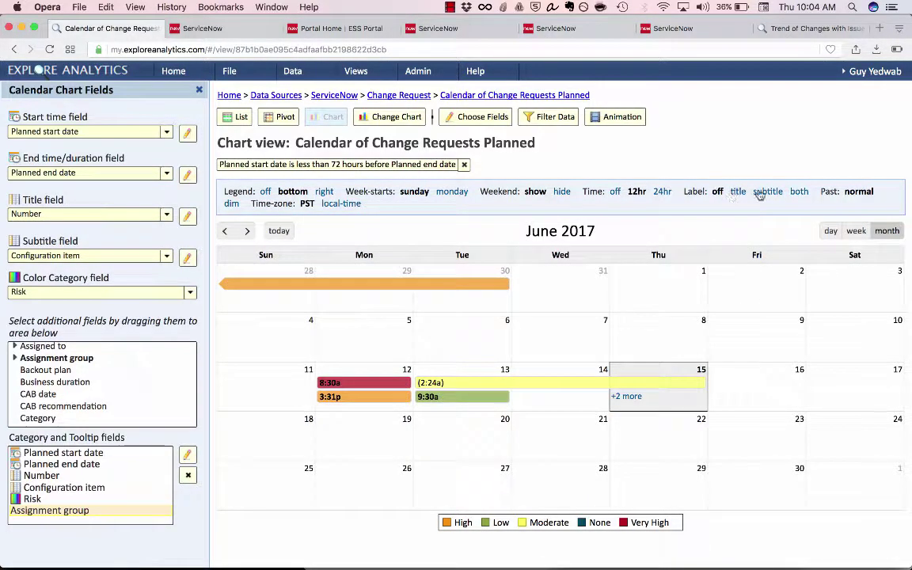
click(798, 192)
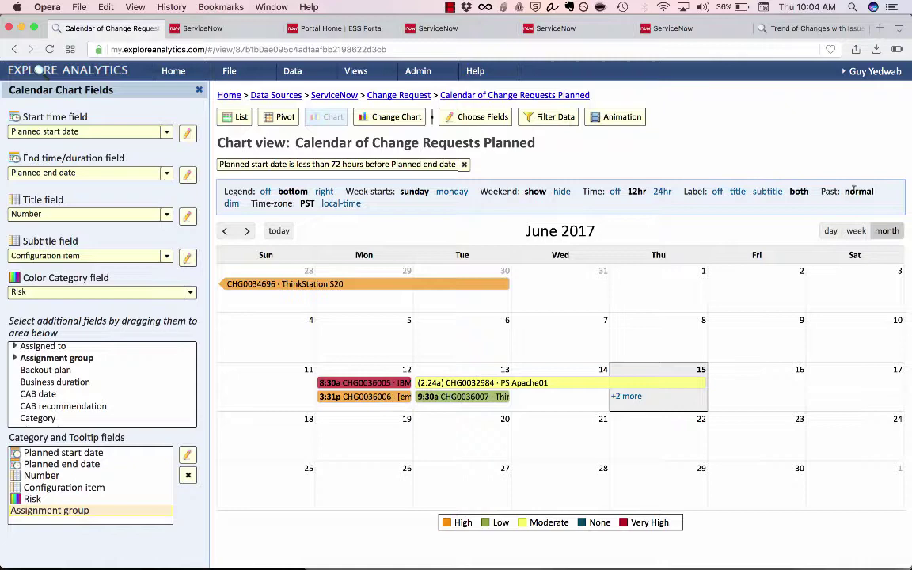
Dim past events, check the details of the June 12 and 13 changes, and set past events back to normal.
click(231, 204)
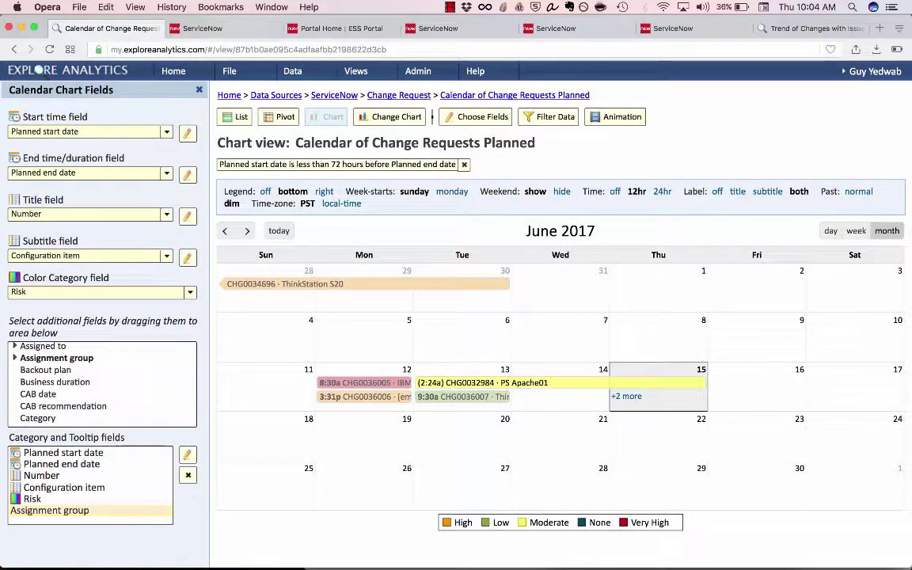
mouse_move(342, 374)
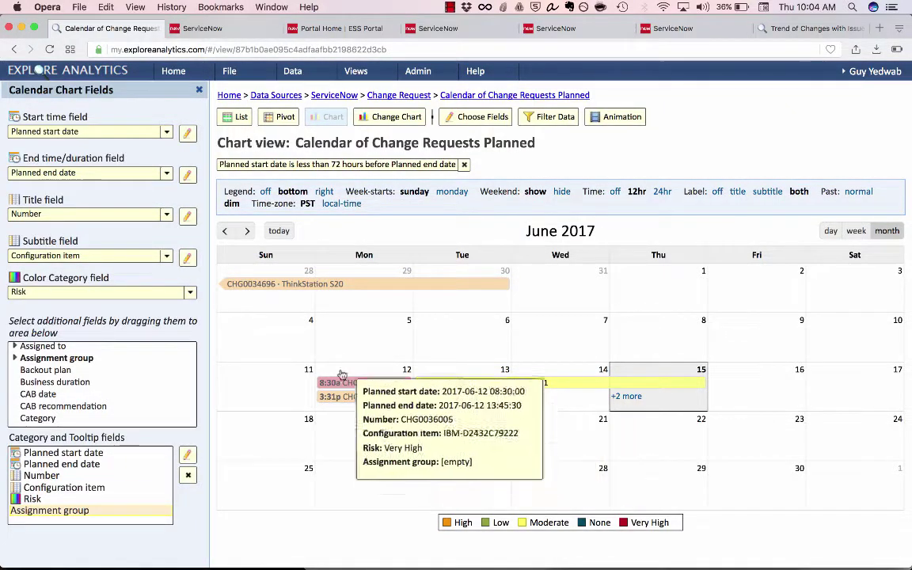
mouse_move(339, 396)
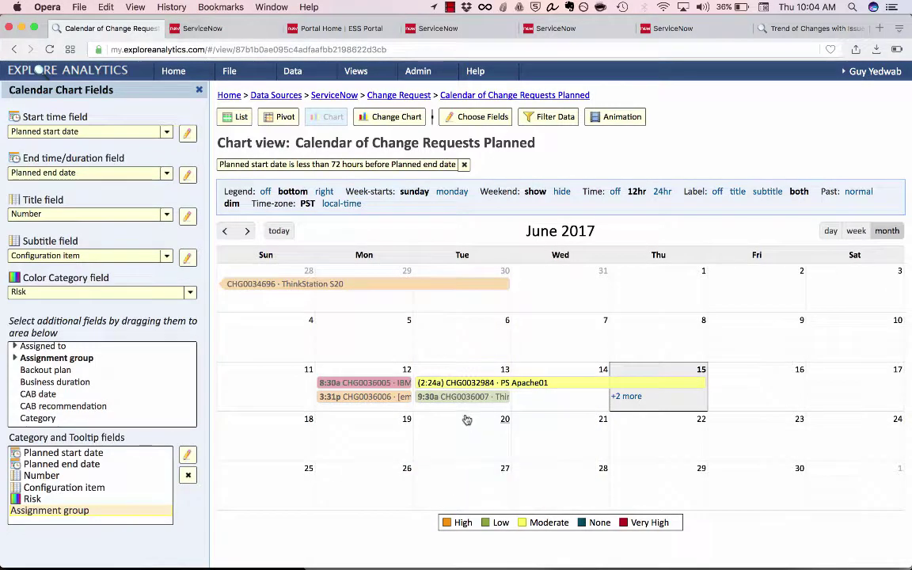
mouse_move(418, 383)
click(859, 192)
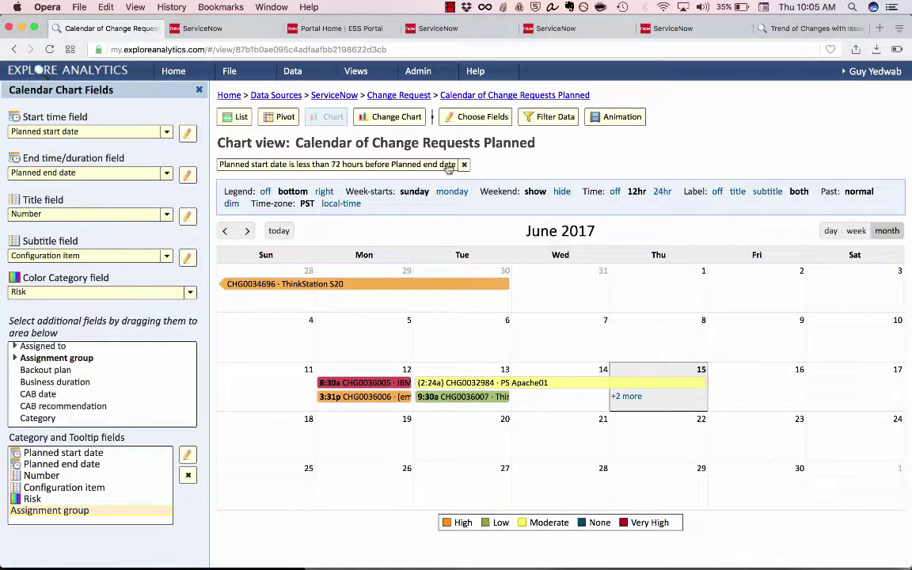
Compare the event times by switching the calendar's time zone between PST and local-time, ending on PST.
triple_click(308, 204)
click(309, 205)
click(340, 207)
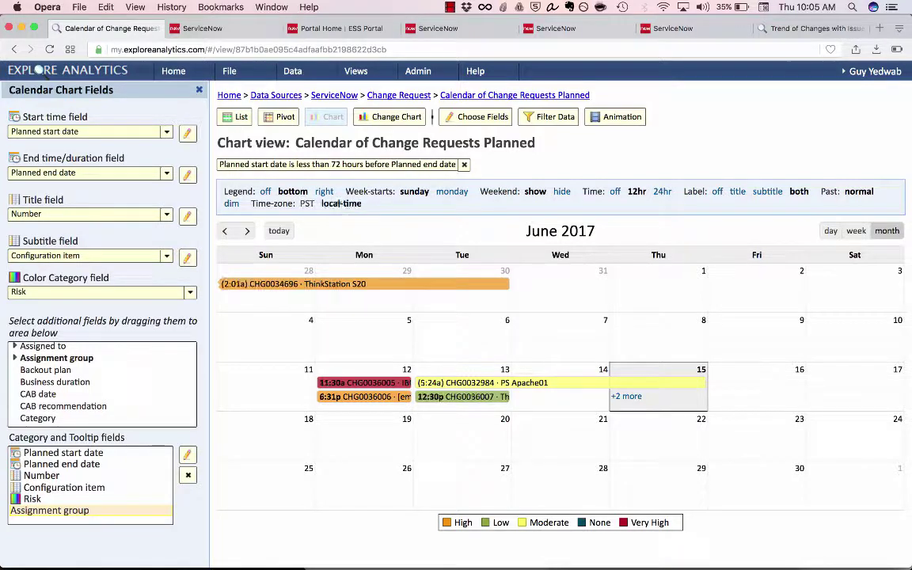
click(307, 203)
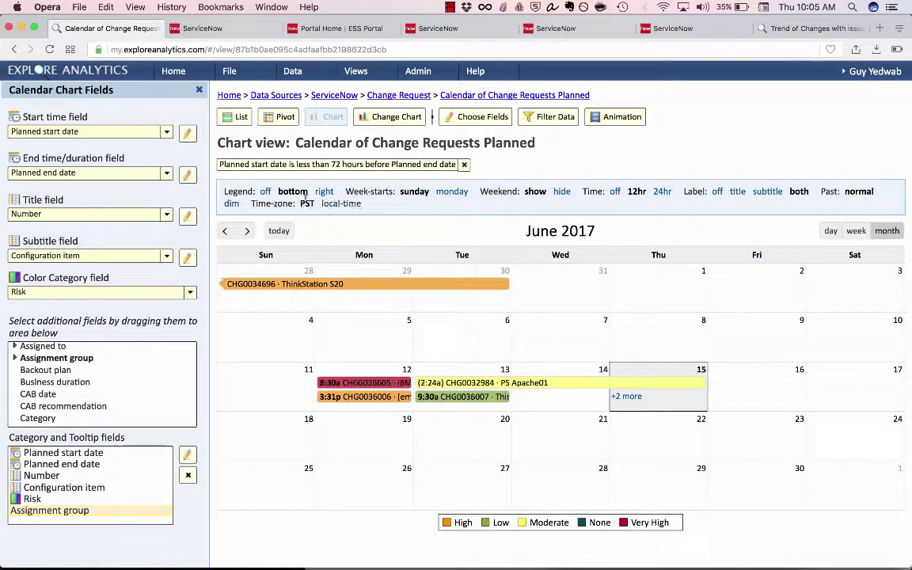
click(339, 203)
click(307, 204)
Check the planned dates of the ThinkStation S20 change in local-time and set the time zone back to PST.
mouse_move(254, 292)
click(342, 203)
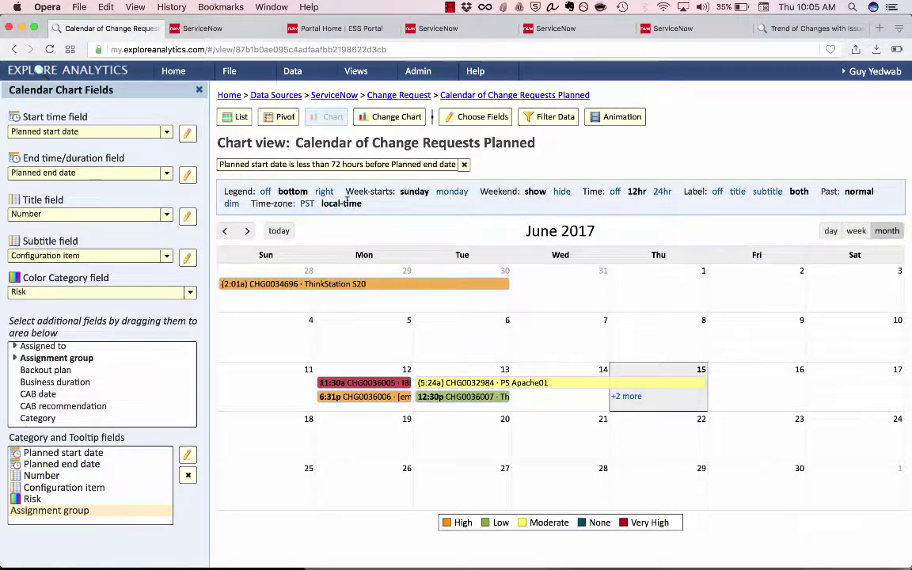
mouse_move(275, 286)
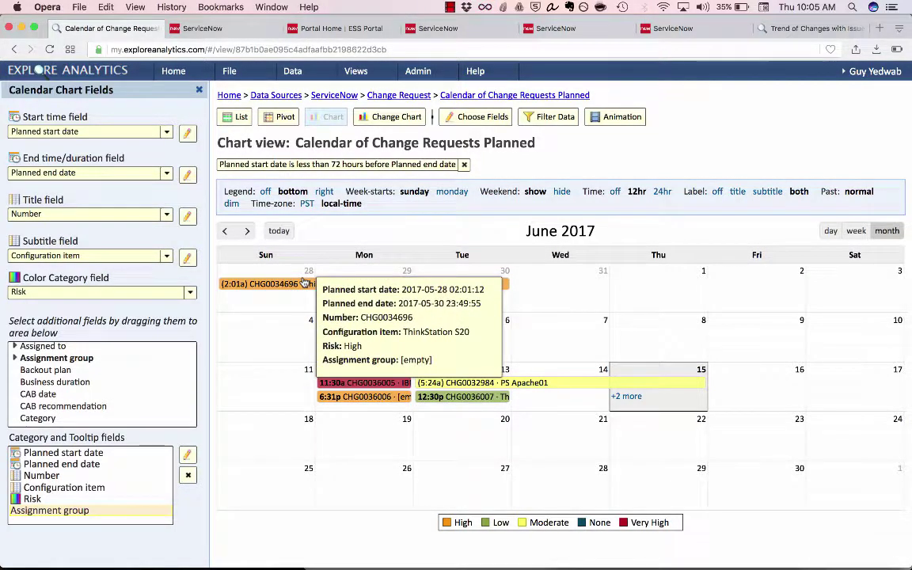
click(307, 204)
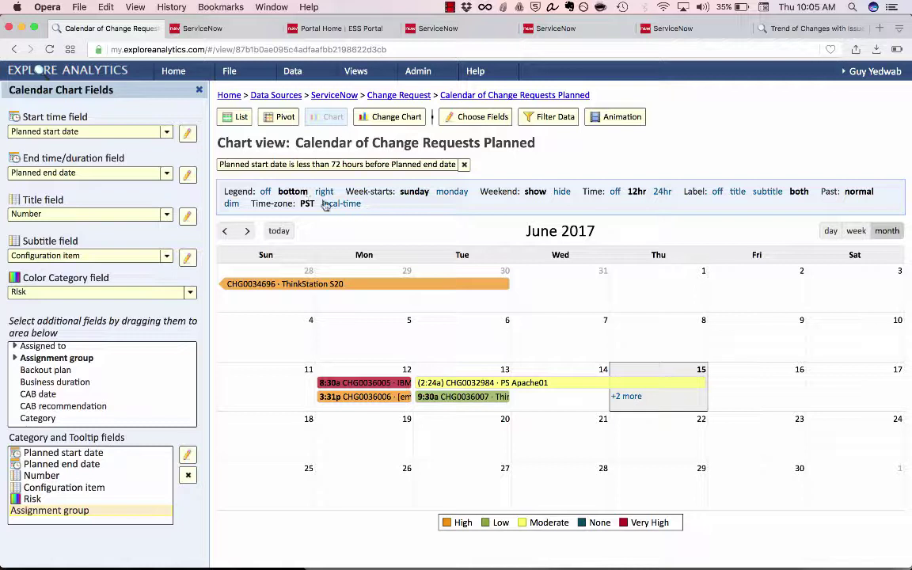
Add Priority as the page-level animation field, sorted a to z with "ALL" included.
click(628, 118)
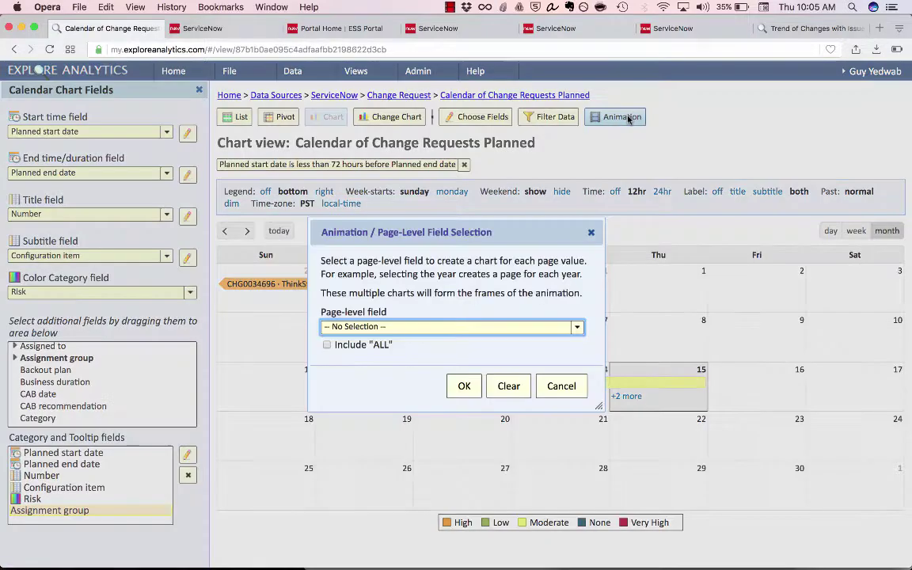
click(414, 327)
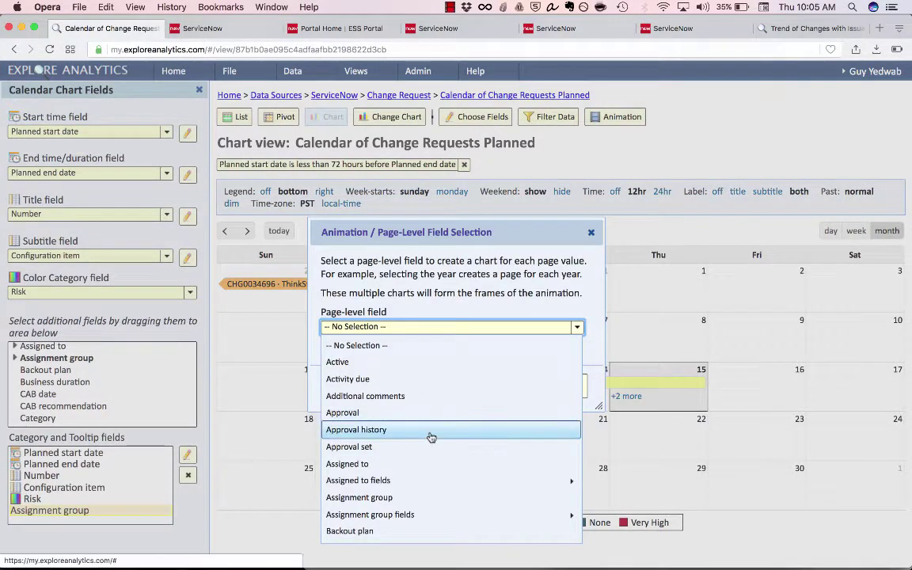
scroll(430, 436, down, 5)
scroll(430, 437, down, 15)
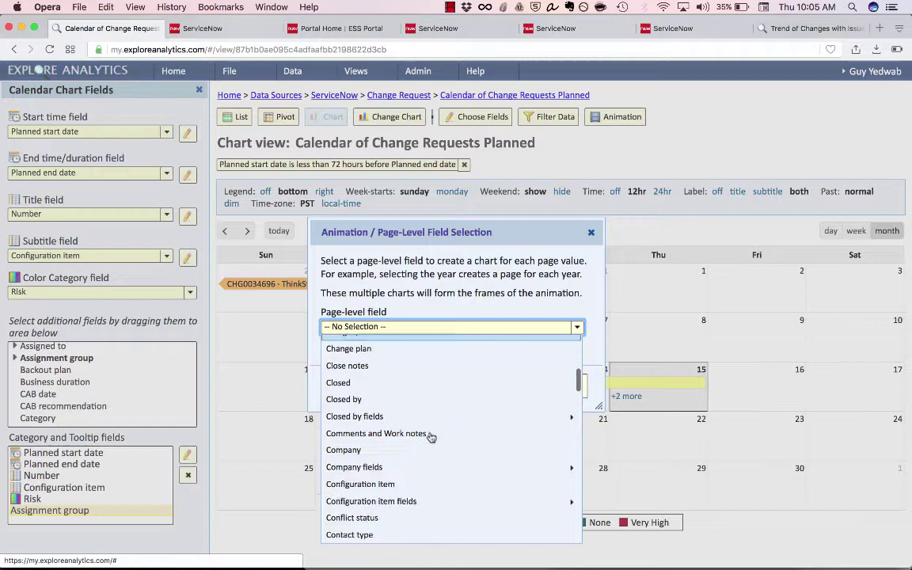
scroll(431, 437, down, 10)
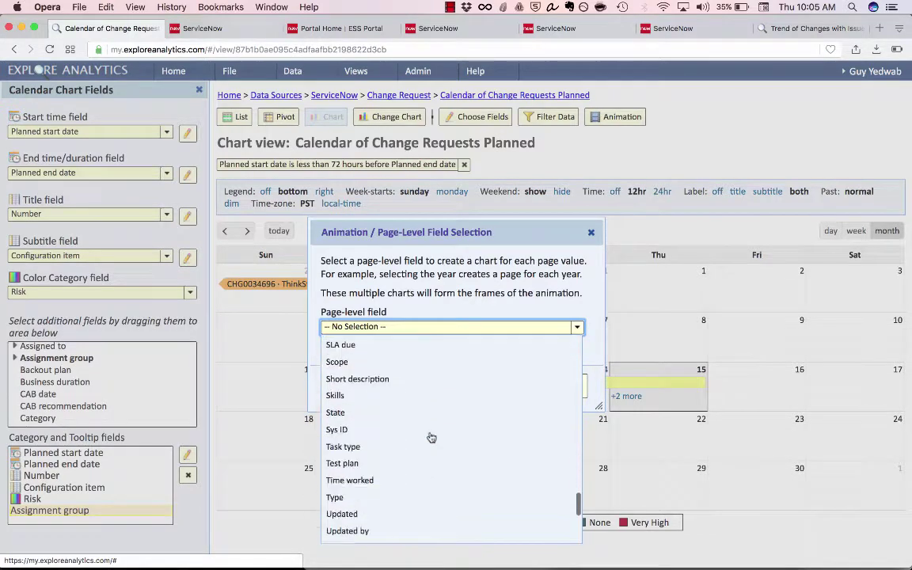
scroll(431, 437, up, 3)
scroll(430, 437, up, 8)
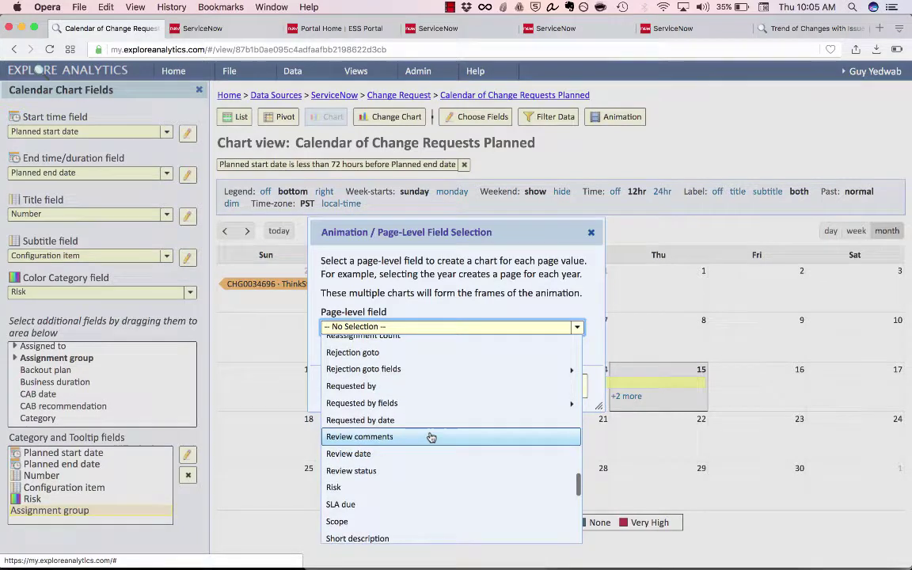
scroll(431, 435, up, 4)
click(429, 408)
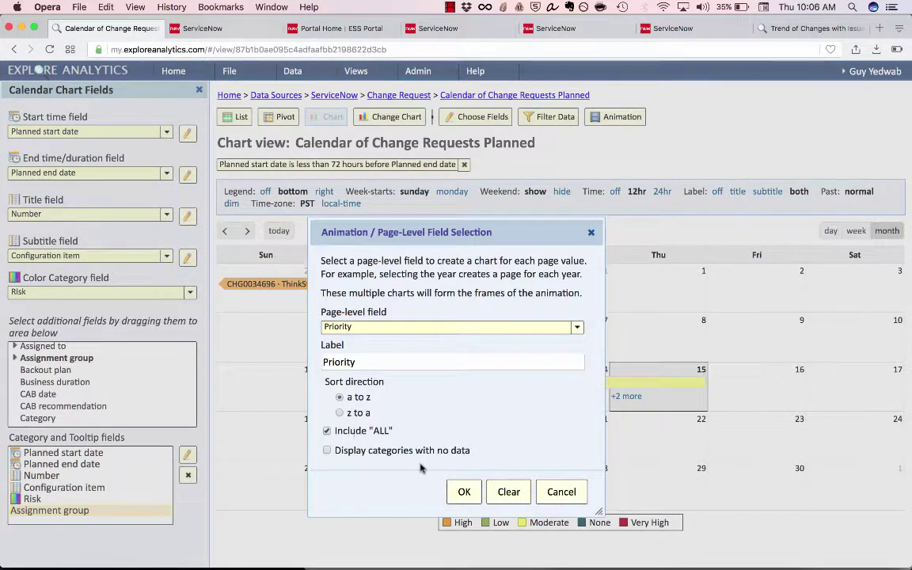
click(464, 492)
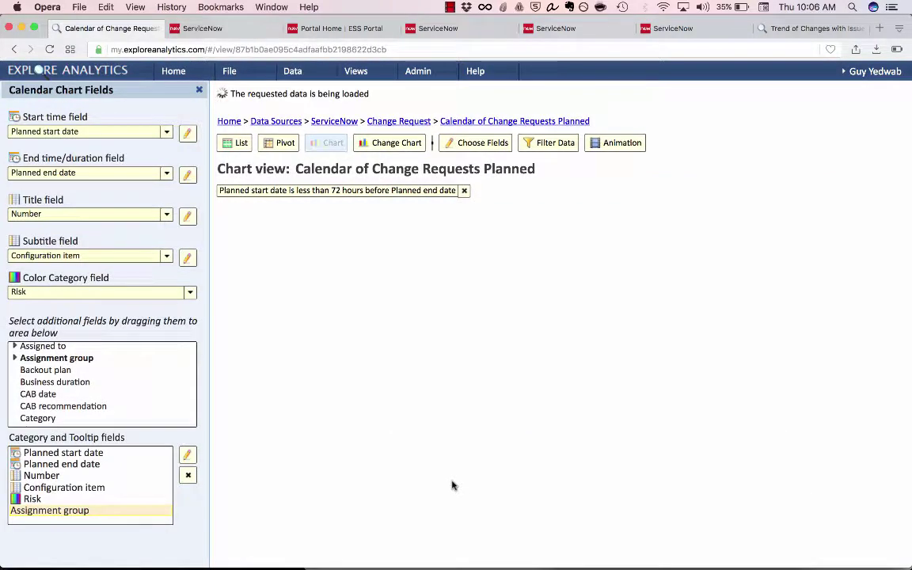
View the calendar for priorities 1 - Critical, 3 - Moderate and 2 - High, and return it to ALL.
click(291, 225)
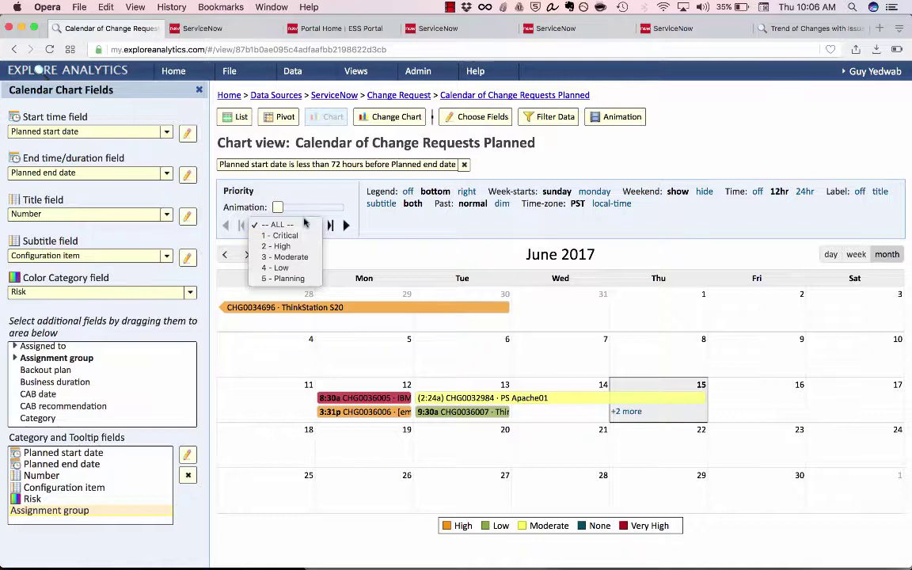
click(281, 235)
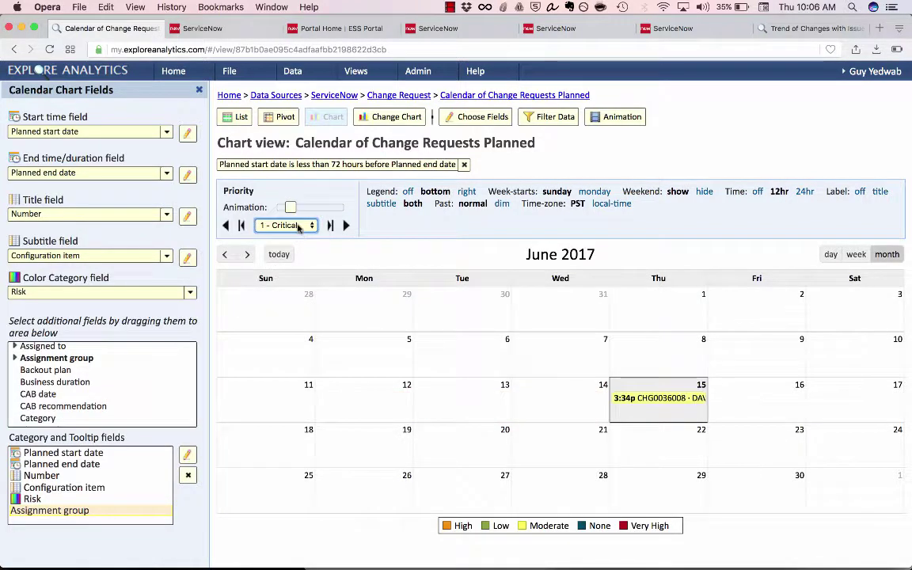
click(298, 225)
click(301, 248)
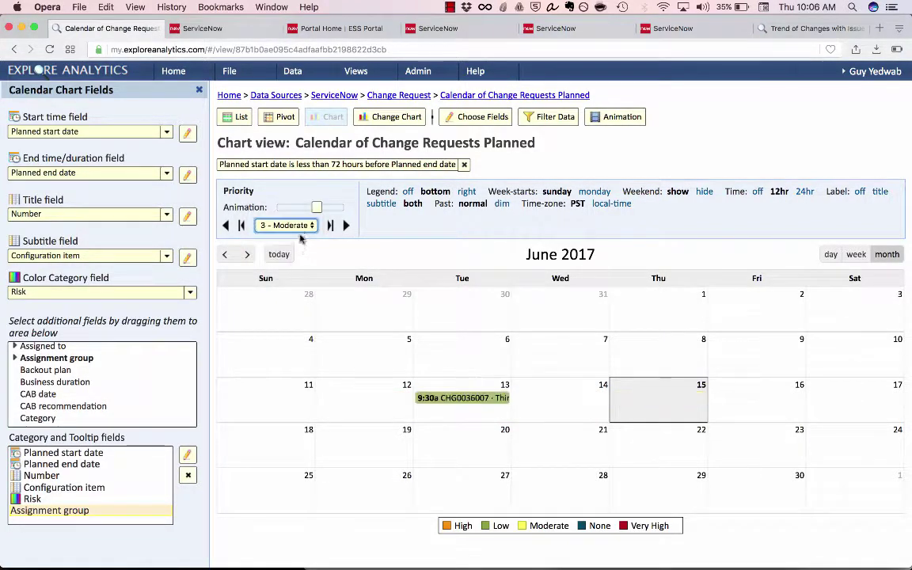
click(299, 225)
click(298, 214)
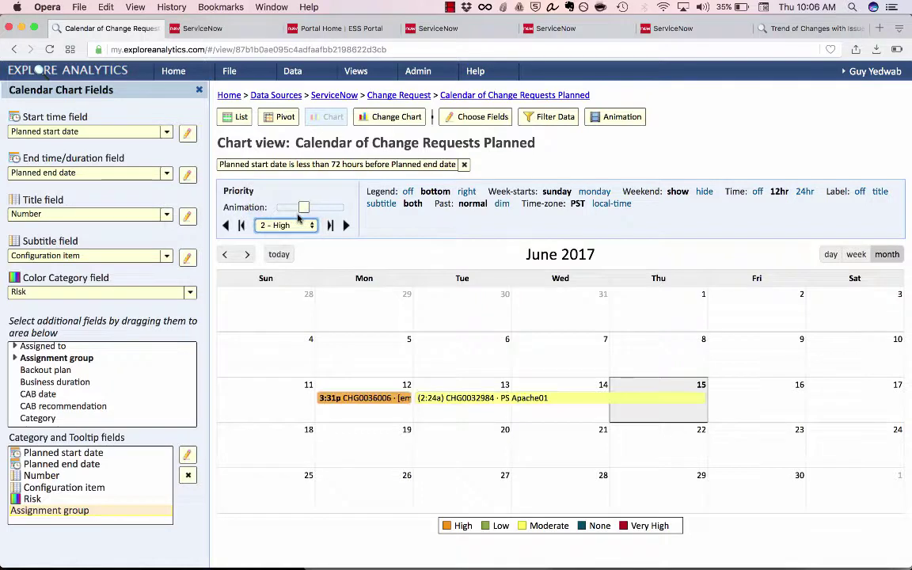
click(298, 225)
click(300, 205)
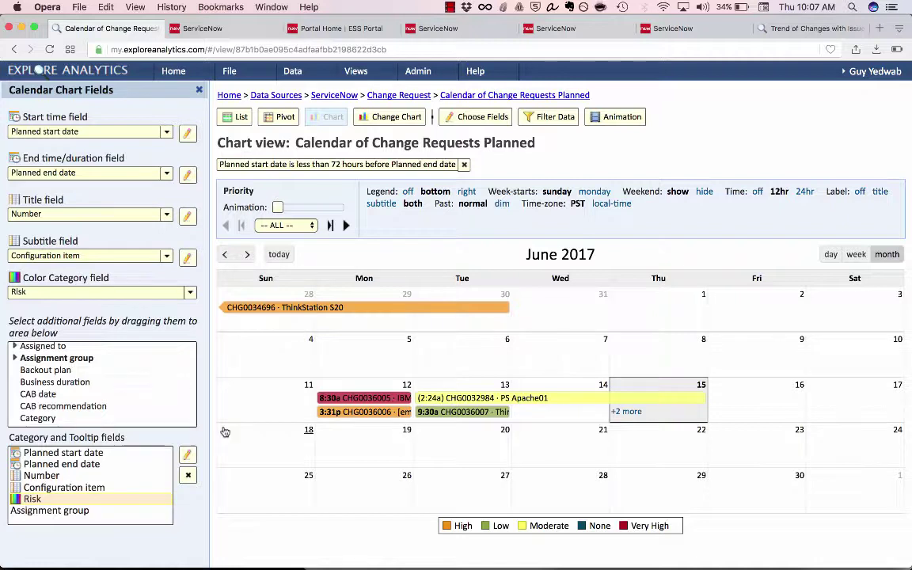
Start a drill-down hierarchy for the Risk field with Assignment group as its first level.
click(33, 499)
click(33, 499)
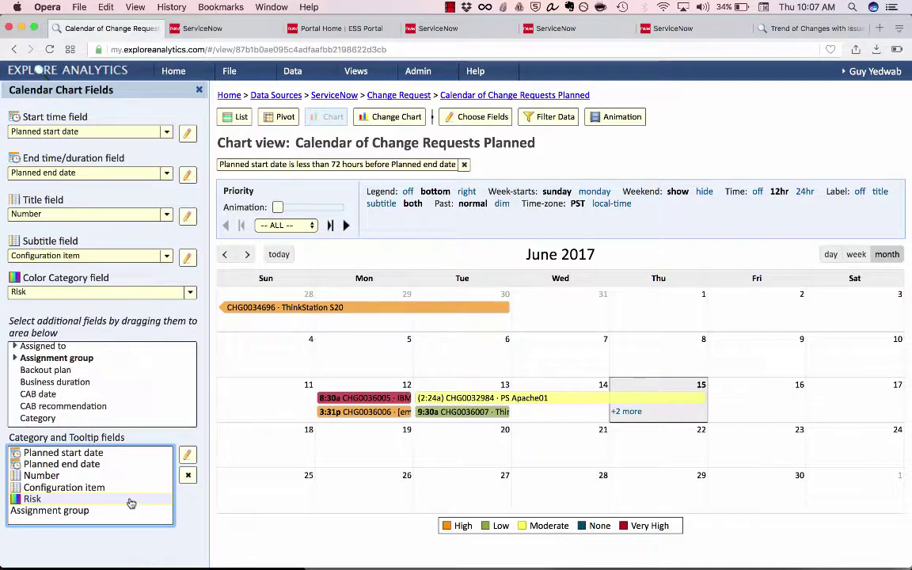
click(187, 455)
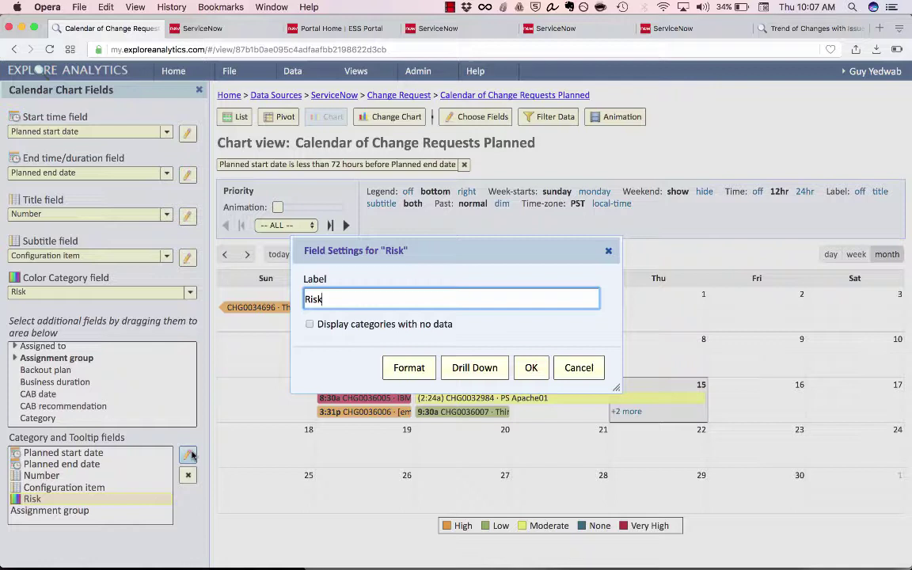
click(474, 369)
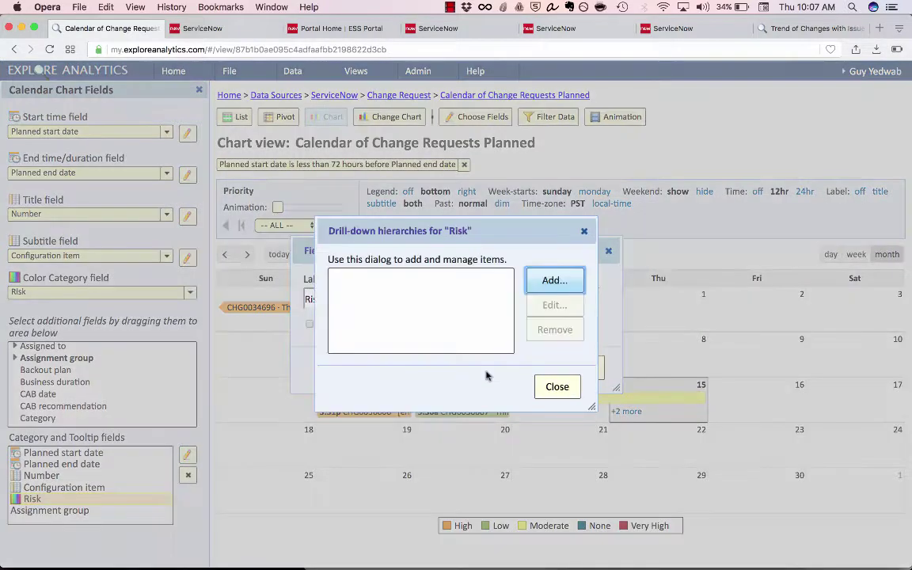
click(547, 278)
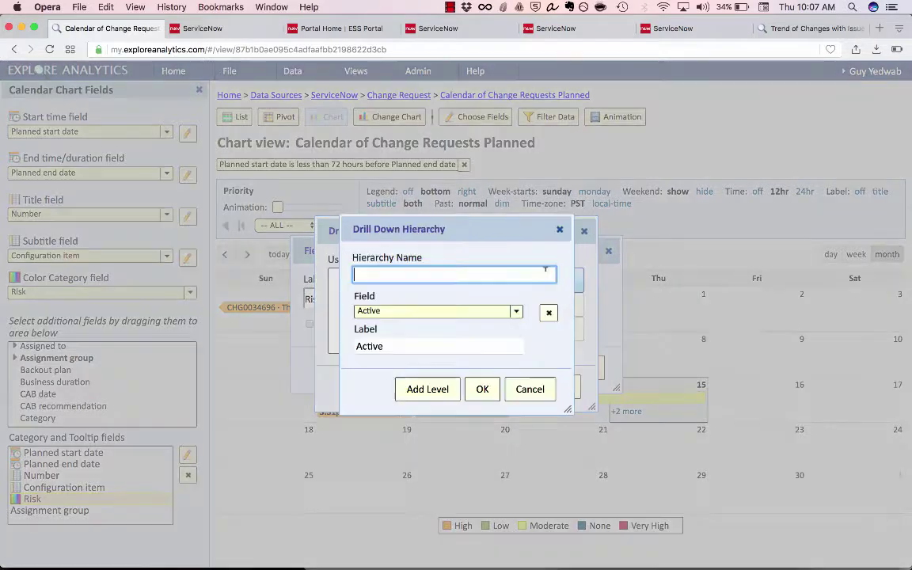
click(431, 312)
scroll(460, 464, down, 3)
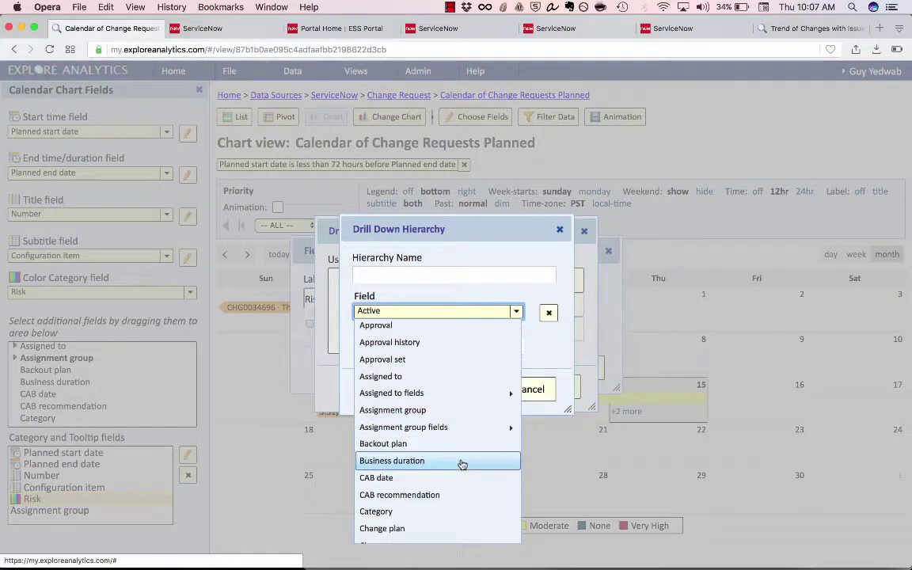
click(442, 411)
Add Assigned to as the hierarchy's second level and save it under the name Assignment Path.
click(424, 387)
click(491, 383)
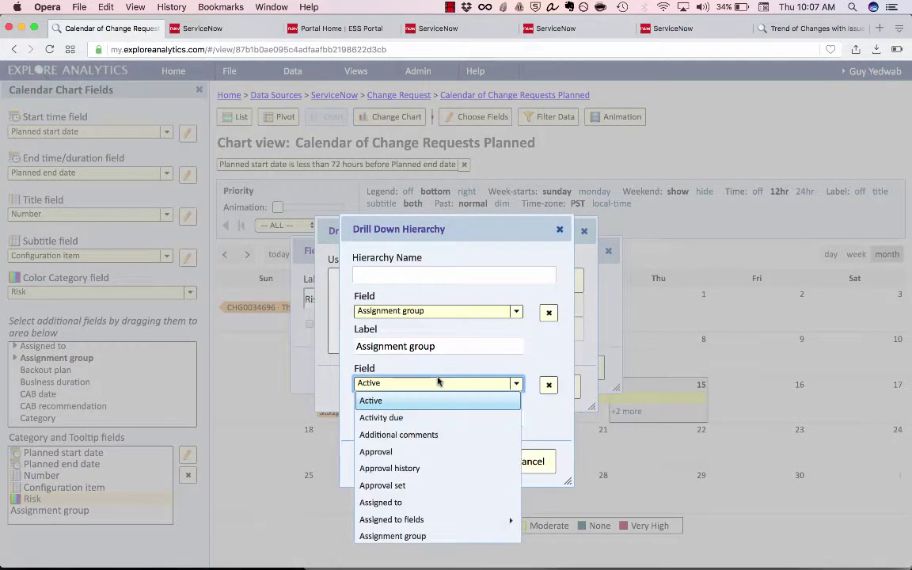
scroll(433, 449, down, 1)
click(424, 470)
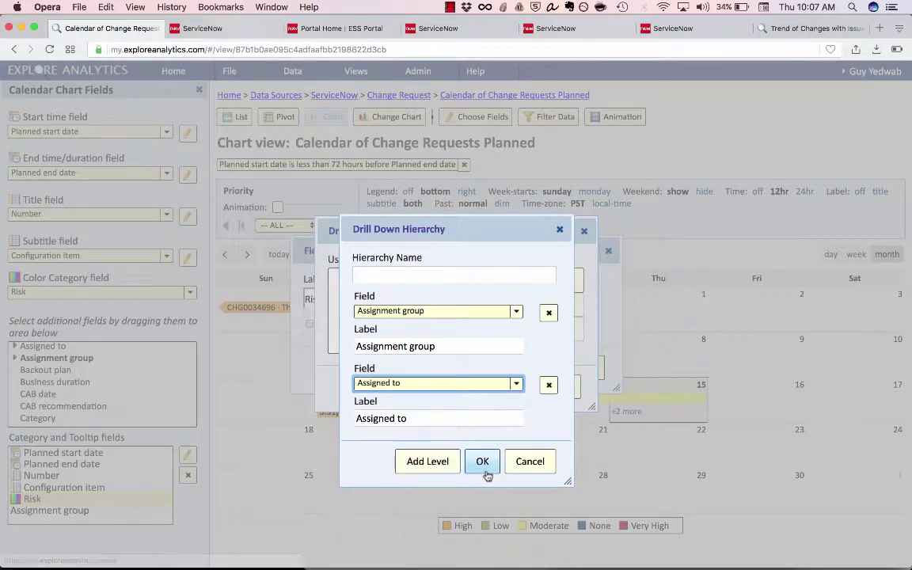
click(408, 276)
text(Assignment Path)
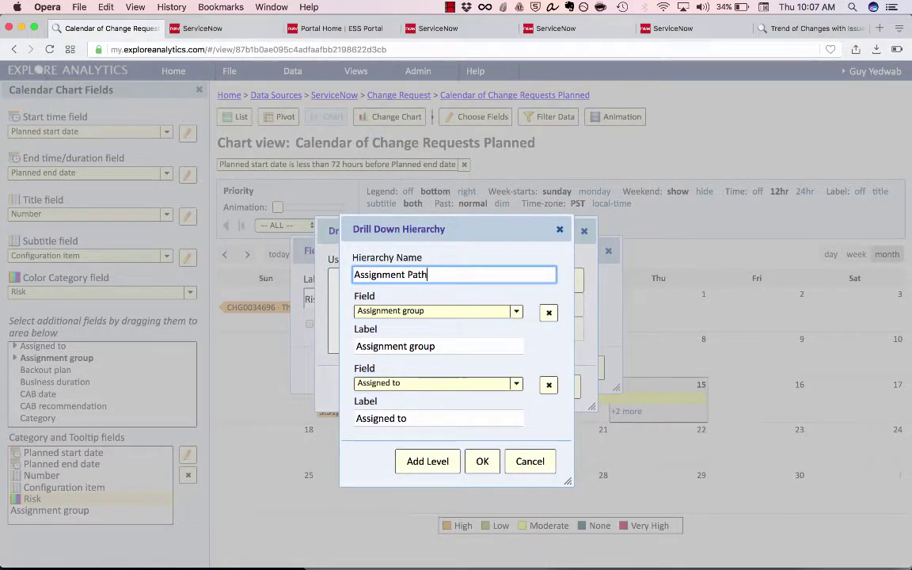
key(Return)
Start another drill-down hierarchy for Risk with Type as its first level.
click(567, 290)
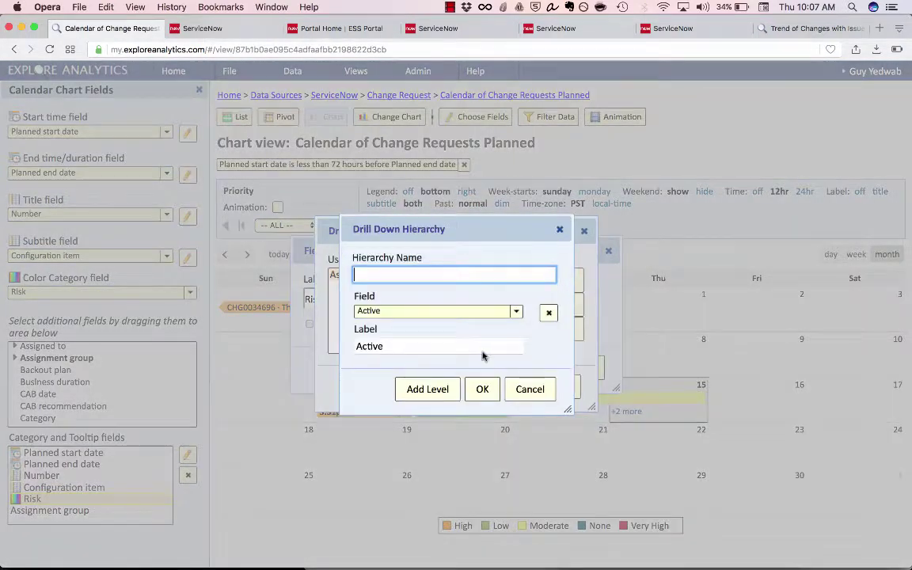
click(427, 310)
scroll(456, 389, down, 2)
scroll(456, 389, down, 10)
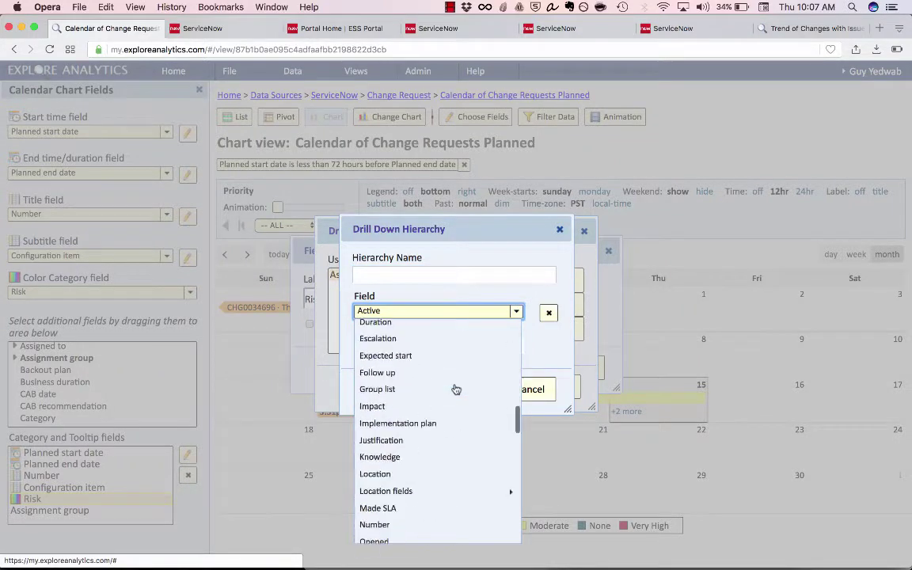
scroll(456, 389, down, 6)
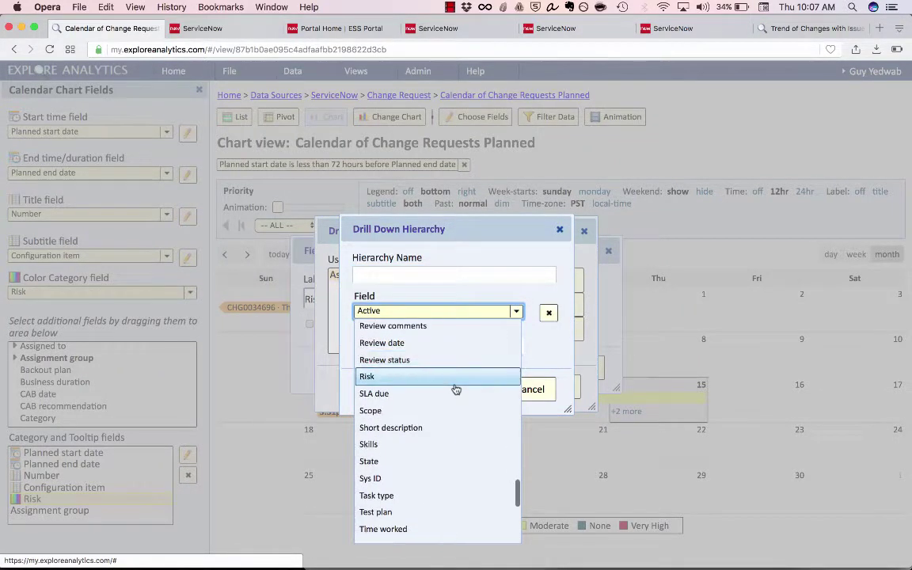
click(427, 497)
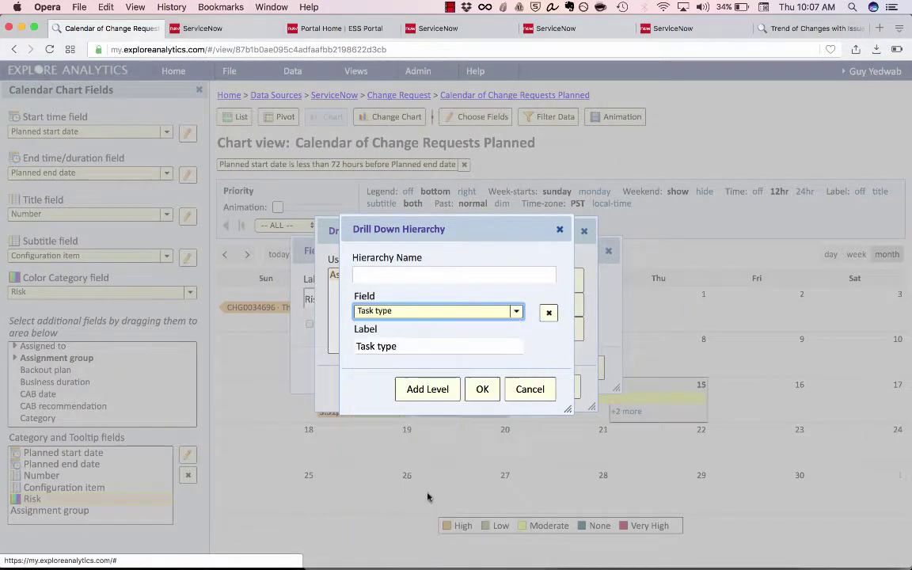
click(460, 310)
scroll(447, 418, down, 3)
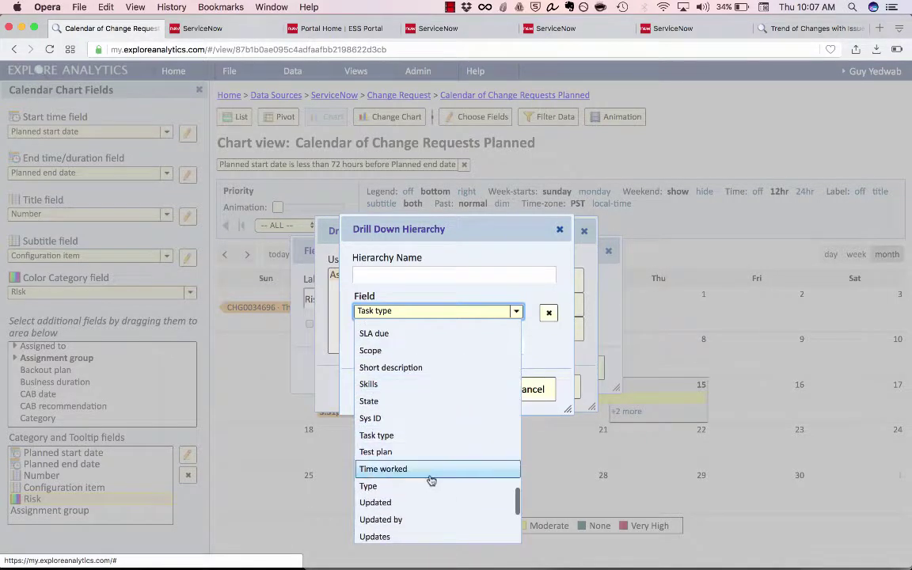
click(430, 488)
Add Category as the second level, name the hierarchy Type, and apply the Risk field settings.
click(448, 392)
click(457, 387)
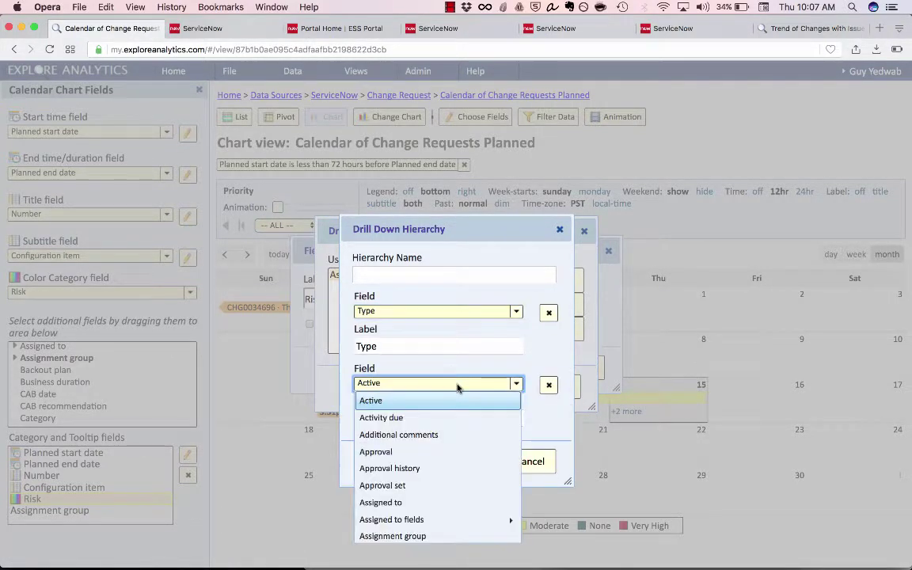
scroll(452, 452, down, 5)
click(443, 477)
click(439, 275)
text(Typ)
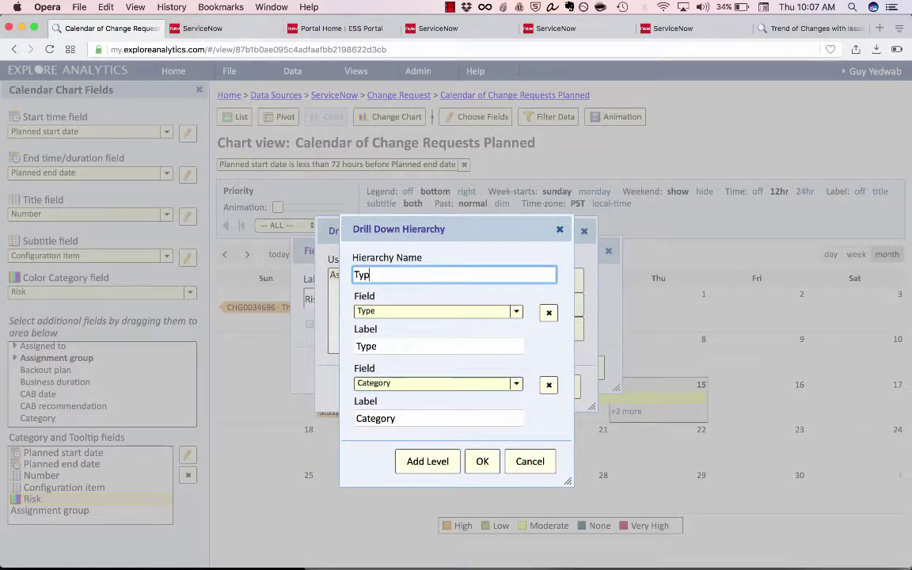
text(e)
key(Return)
click(562, 388)
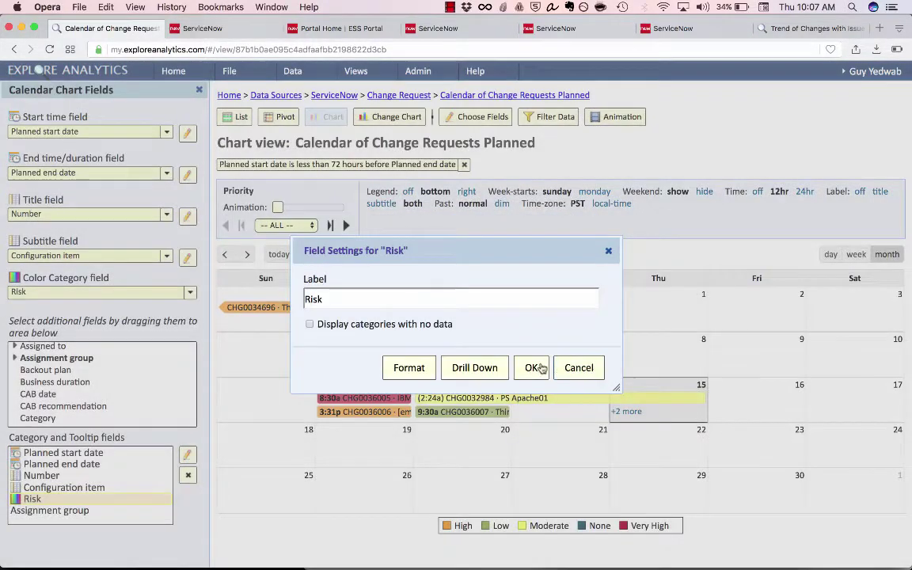
click(533, 368)
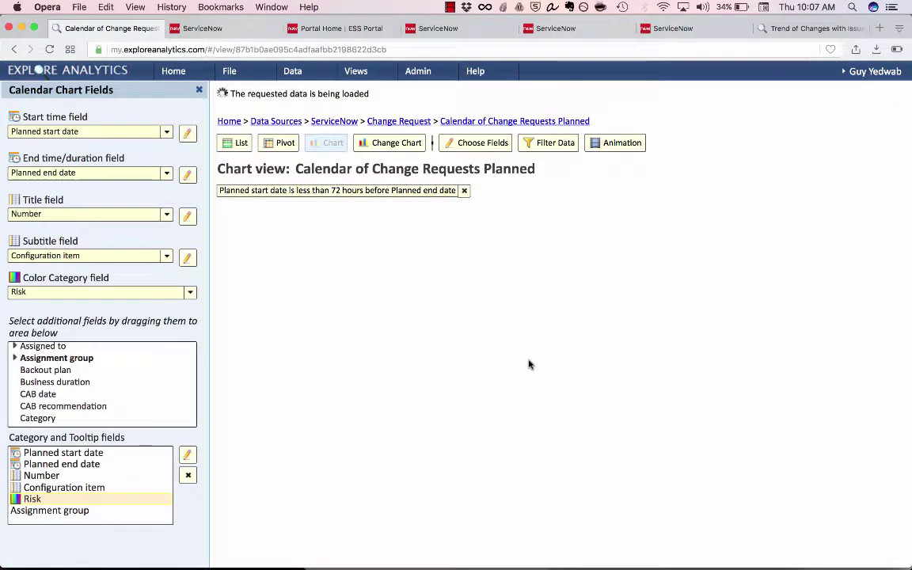
Drill down from the June 13 ThinkStation C20 change to Type and from there to Category.
mouse_move(475, 417)
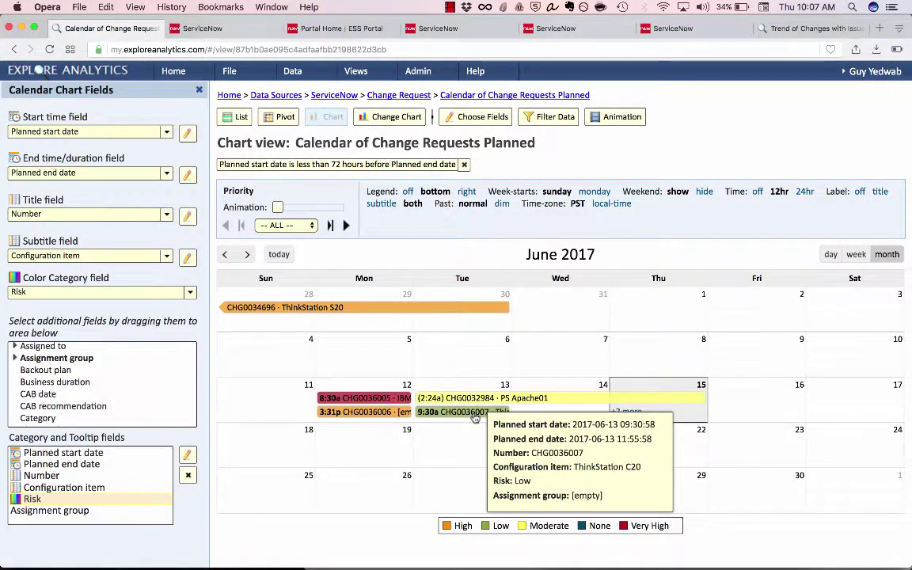
click(474, 413)
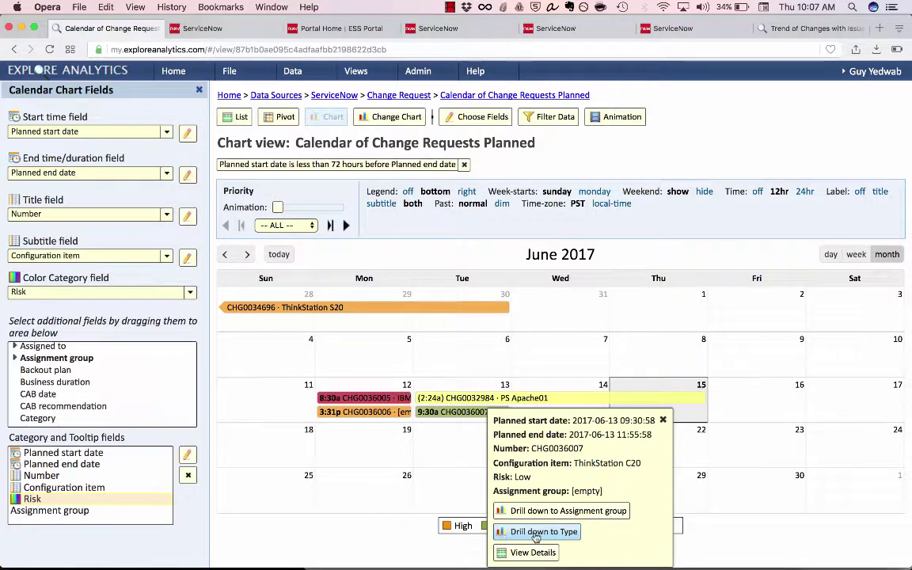
click(560, 532)
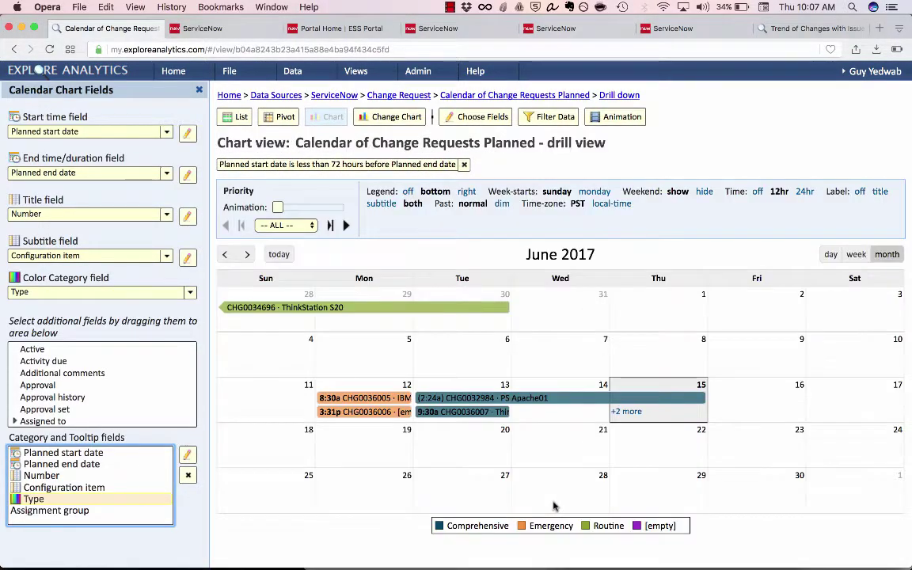
mouse_move(405, 405)
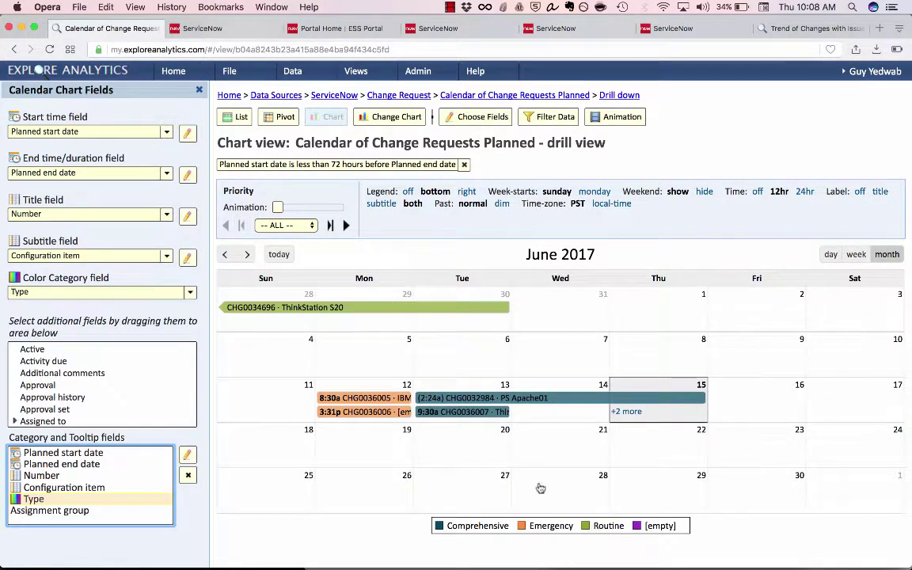
click(475, 412)
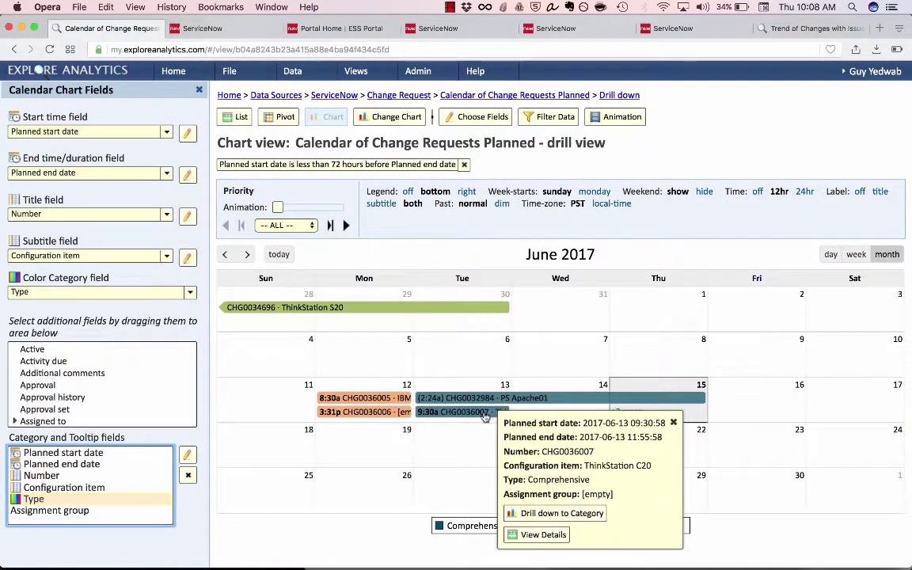
click(535, 516)
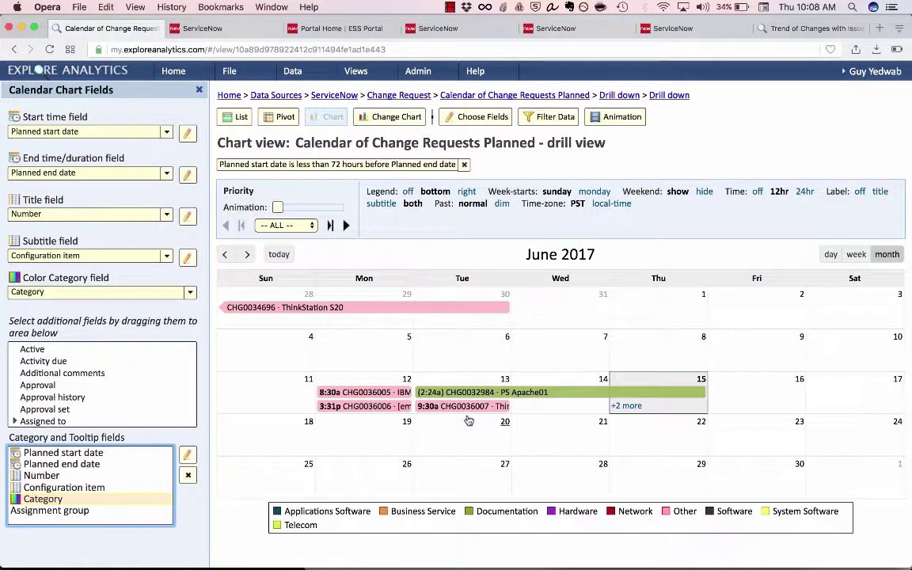
View the June 13 ThinkStation C20 change's details and ServiceNow record, closing the record before returning to Calendar of Change Requests Planned.
mouse_move(471, 410)
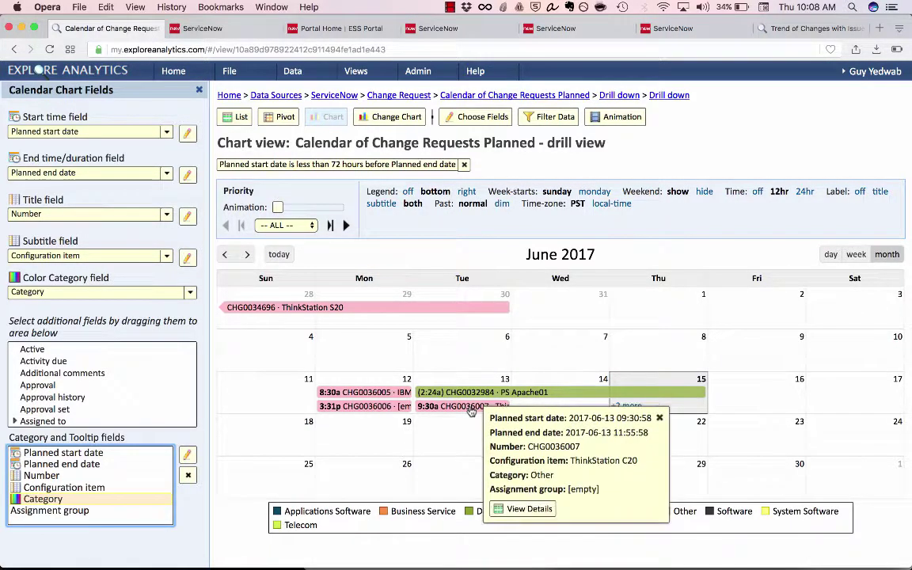
click(529, 509)
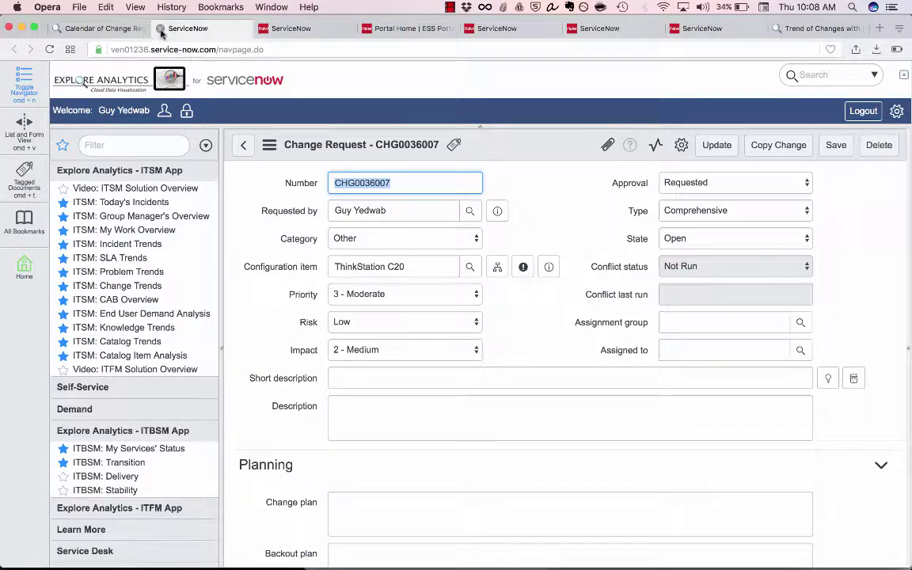
click(160, 29)
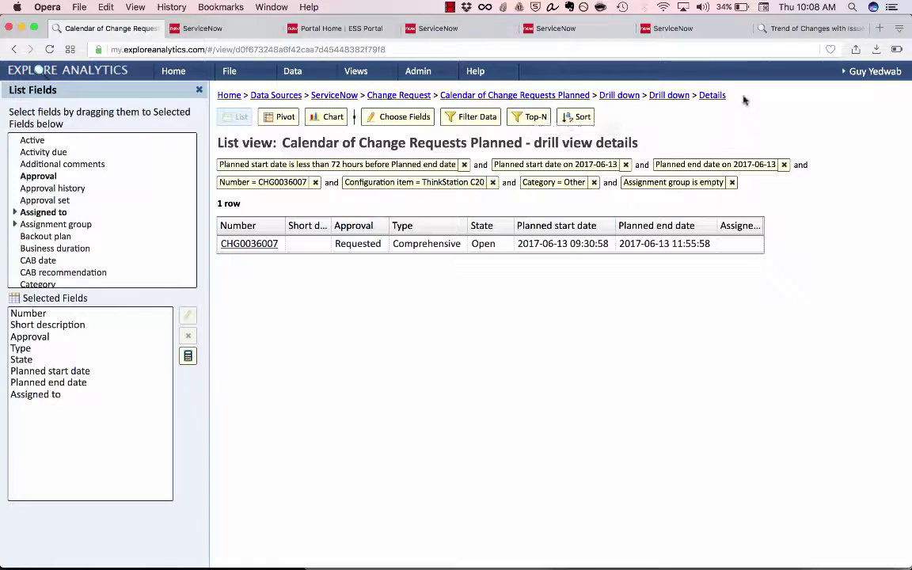
click(539, 95)
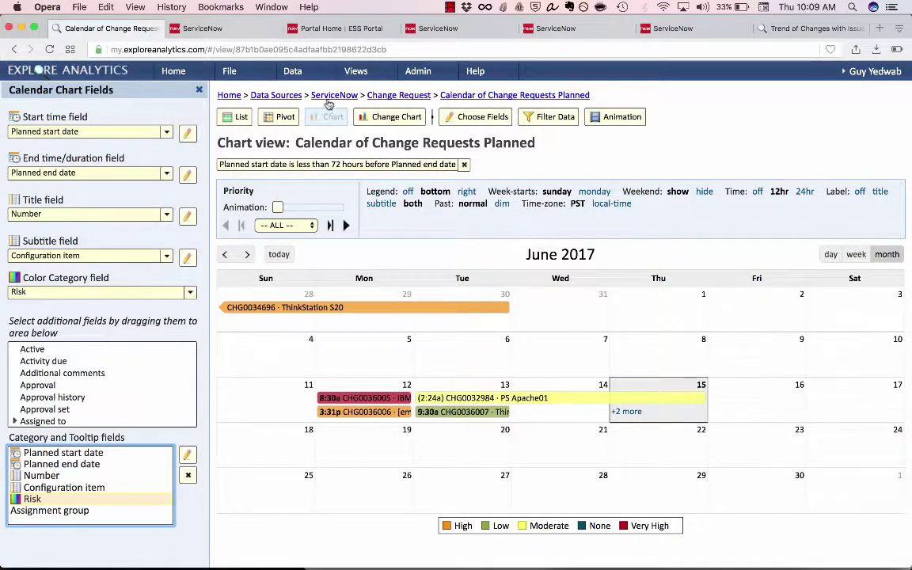
Start a new mashup view named "P1 + Change requests correlated".
click(255, 75)
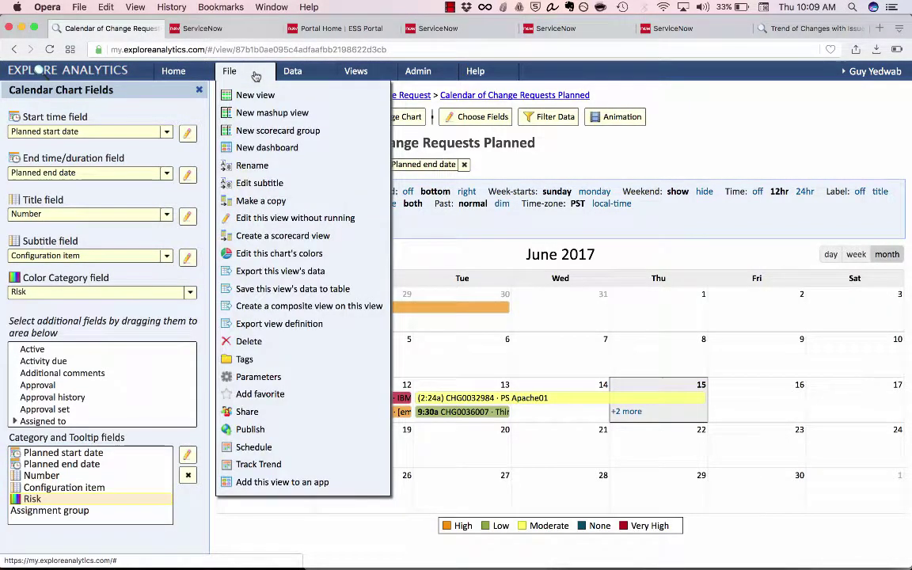
click(255, 113)
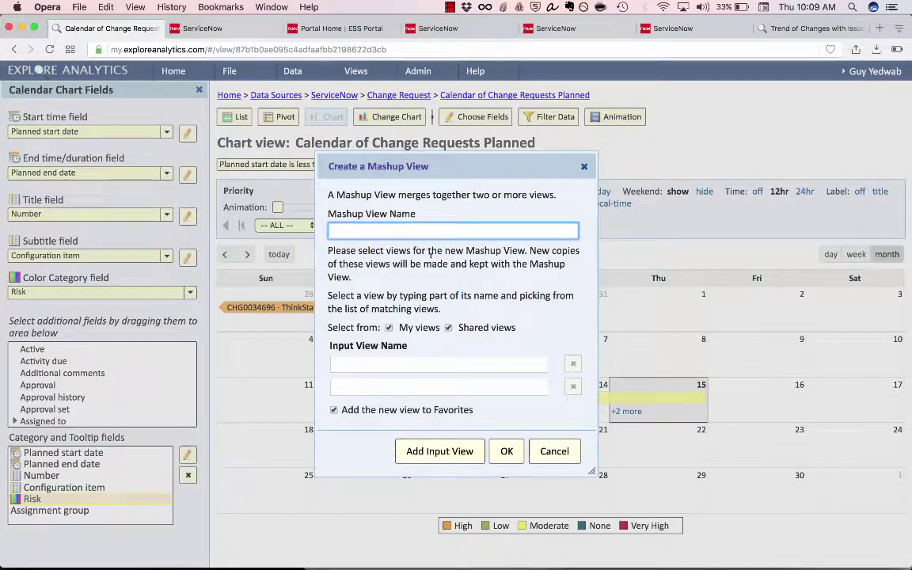
text(P1)
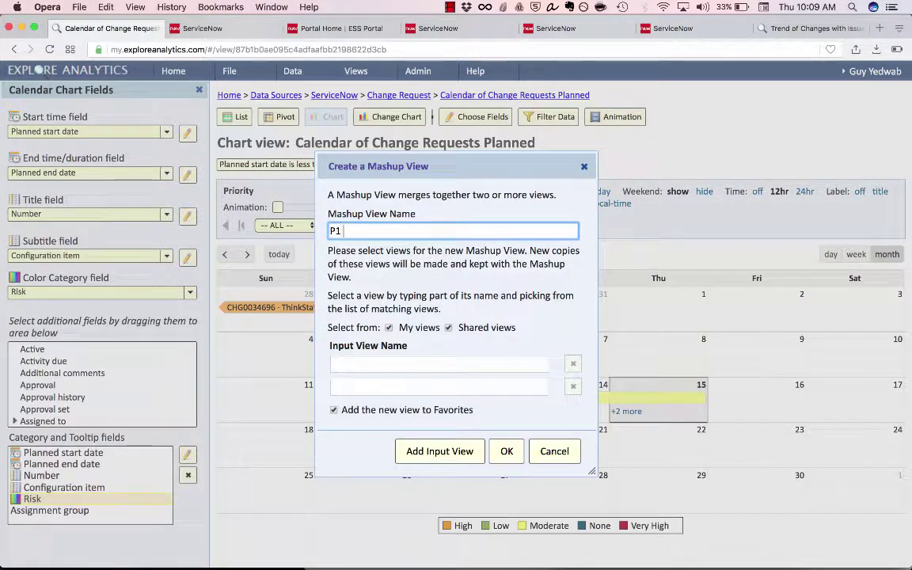
text( + Change requests cor)
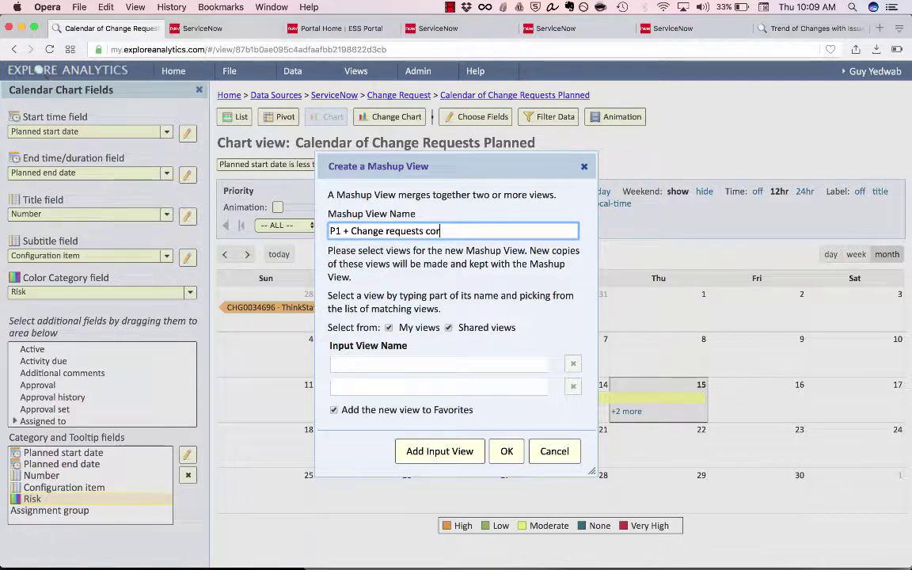
text(related)
key(Tab)
key(Tab)
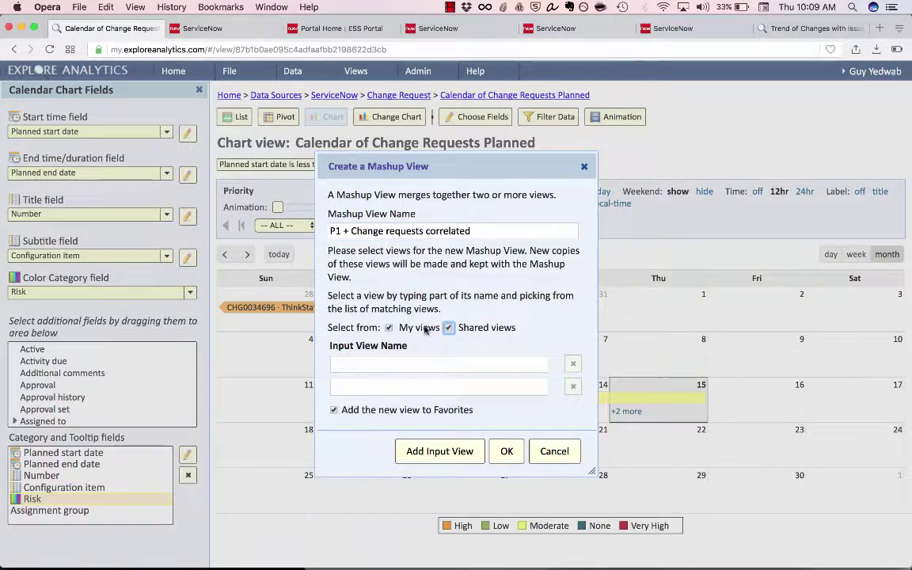
Choose Calendar of Change Requests Planned as the mashup's first input view.
click(395, 362)
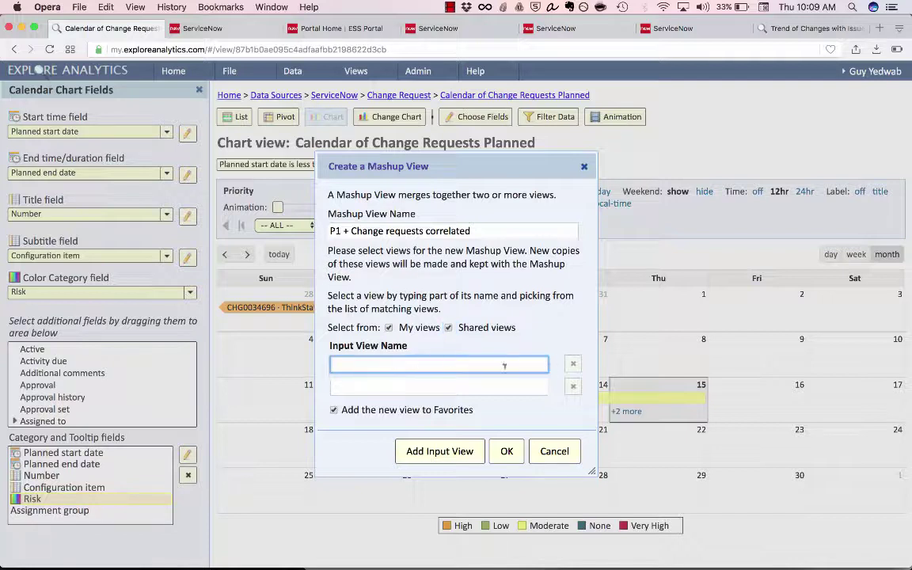
text(cale)
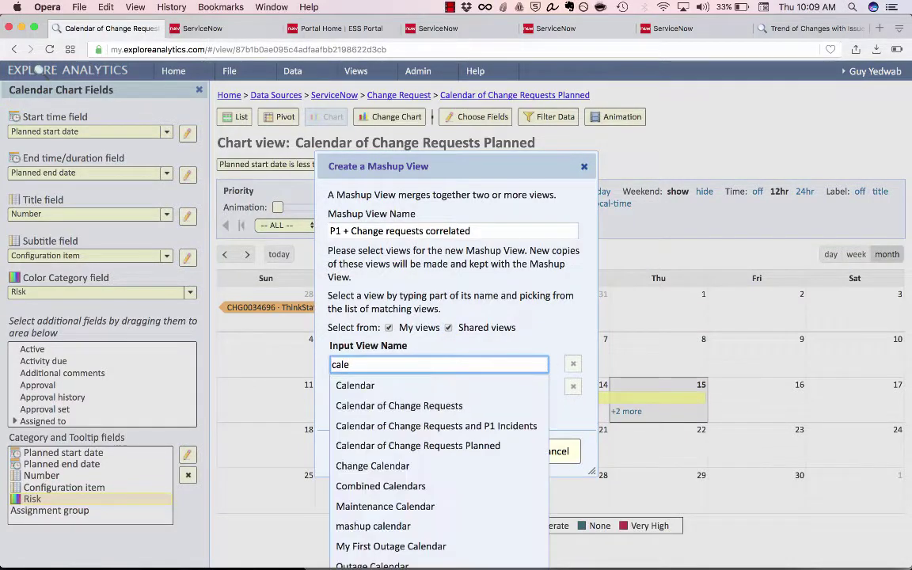
text(ndar of c)
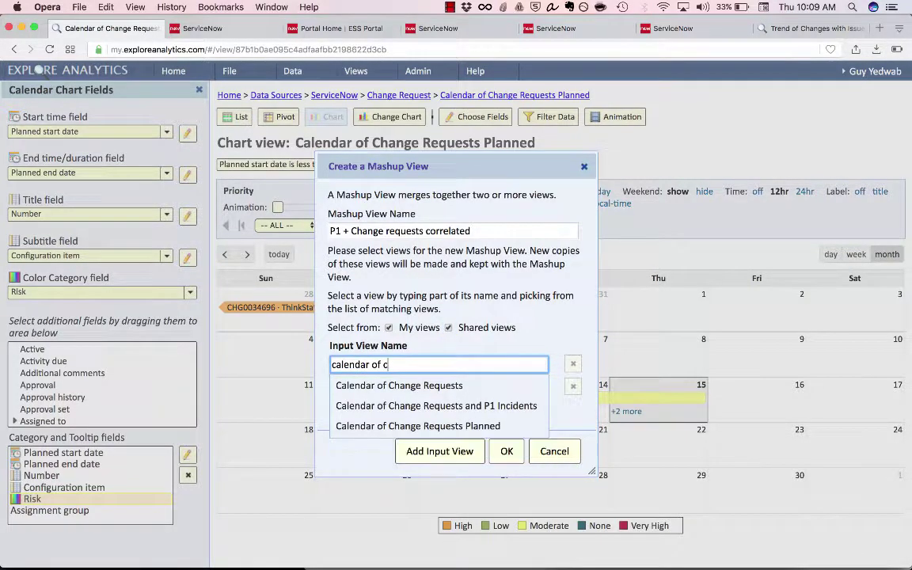
click(468, 426)
Choose P1 Calendar as the mashup's second input view.
click(478, 385)
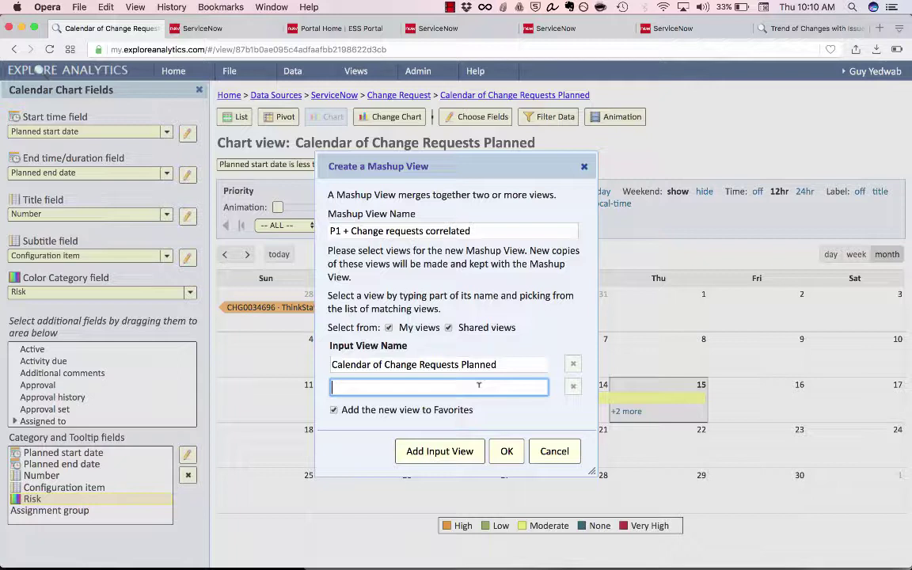
text(P1)
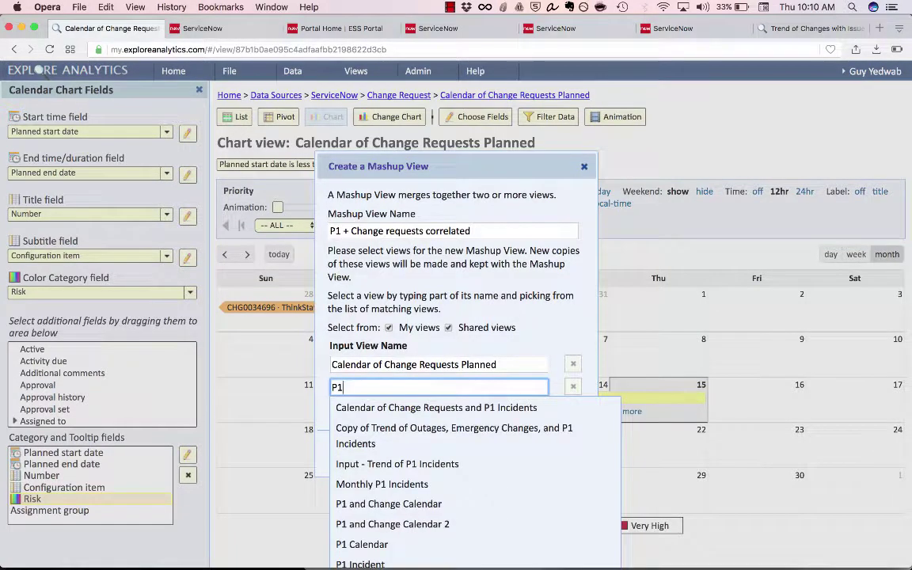
text( incidents)
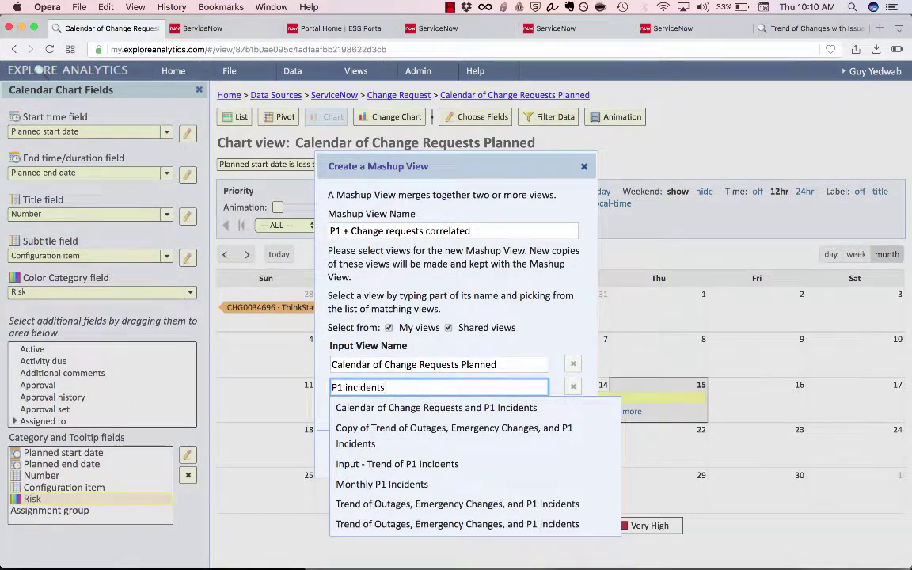
key(BackSpace)
key(BackSpace)
key(BackSpace)
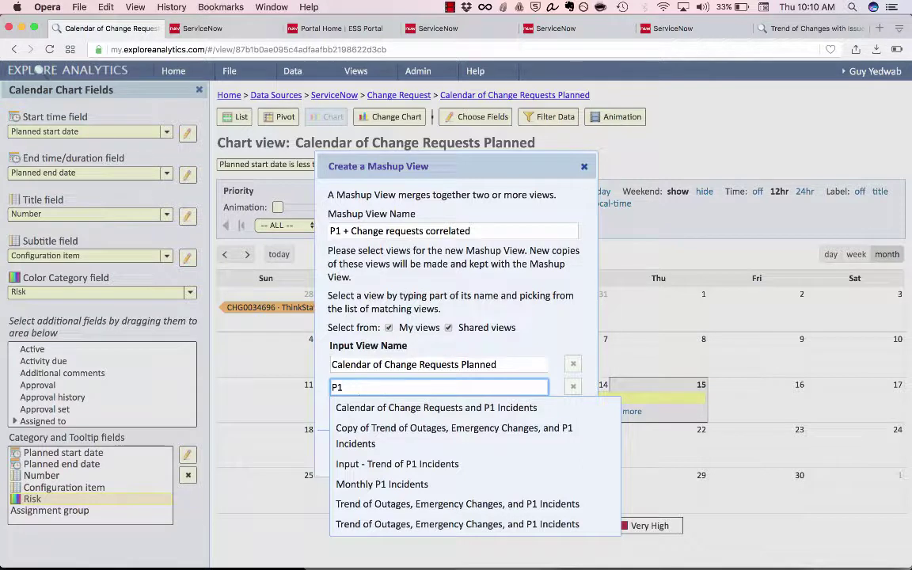
text(calend)
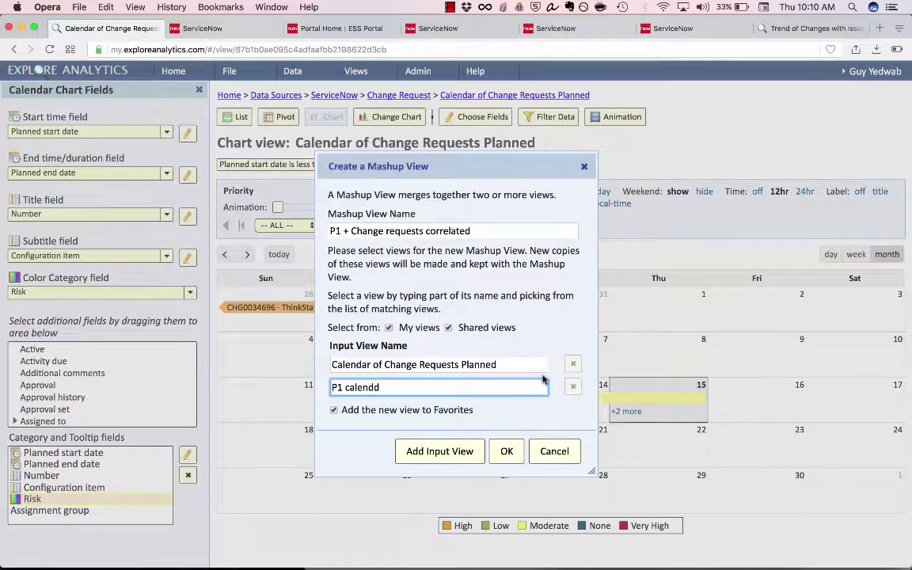
key(Down)
key(Return)
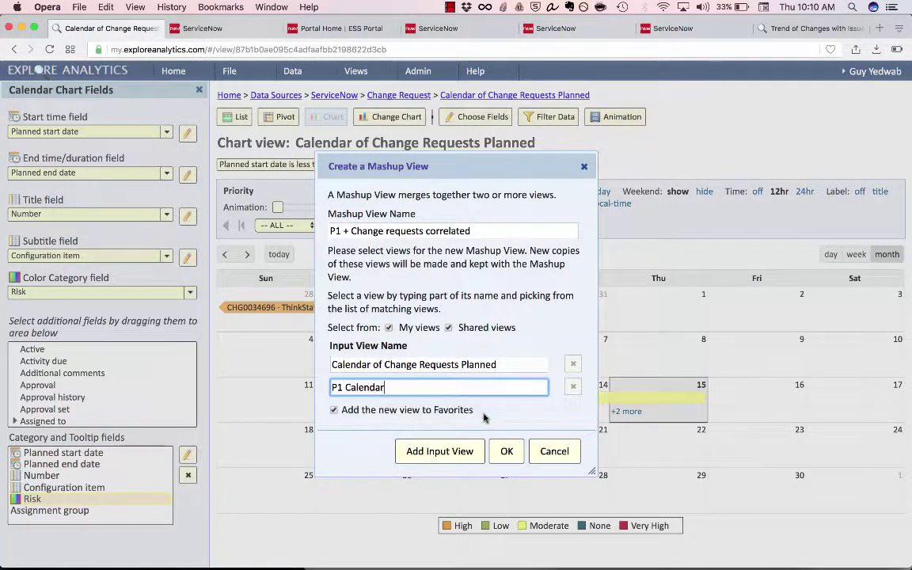
Create the mashup view, dismissing the creation message and hiding the Favorites list.
click(522, 449)
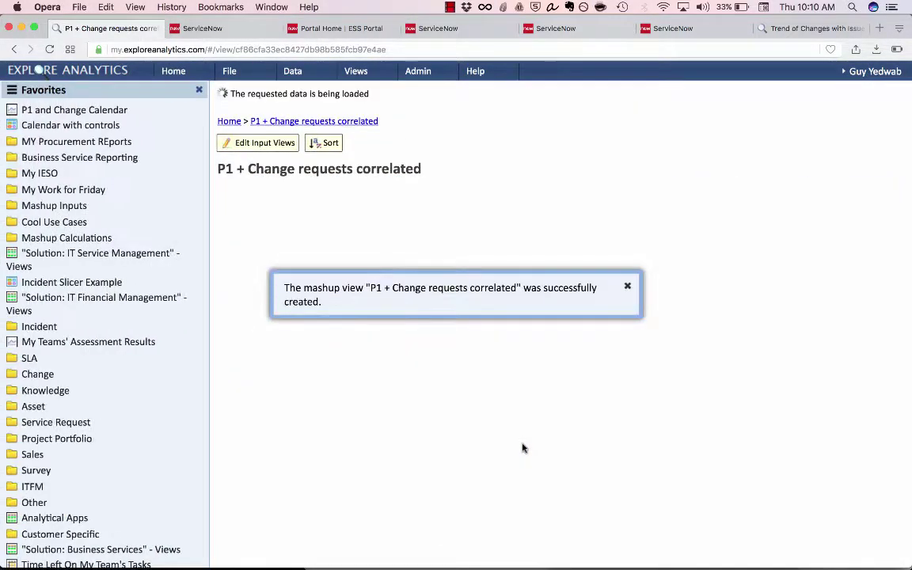
click(628, 286)
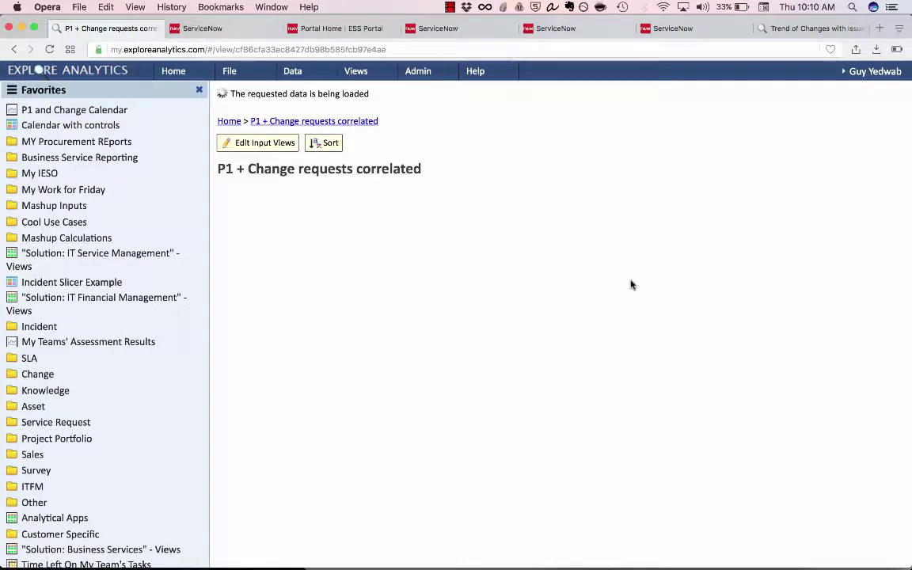
click(199, 89)
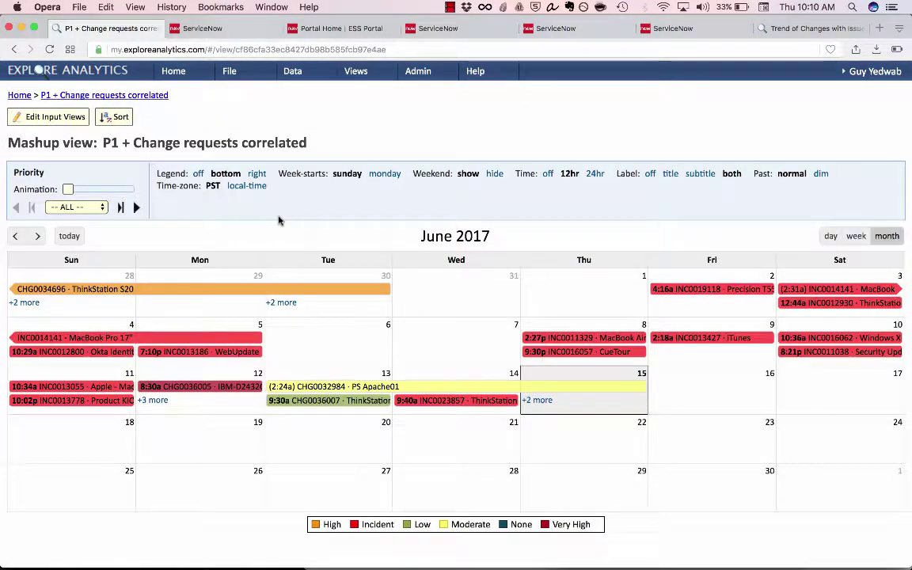
Compare the ThinkStation C20 change on June 13 with the June 14 incident in the month and week calendars, ending in month view.
mouse_move(295, 402)
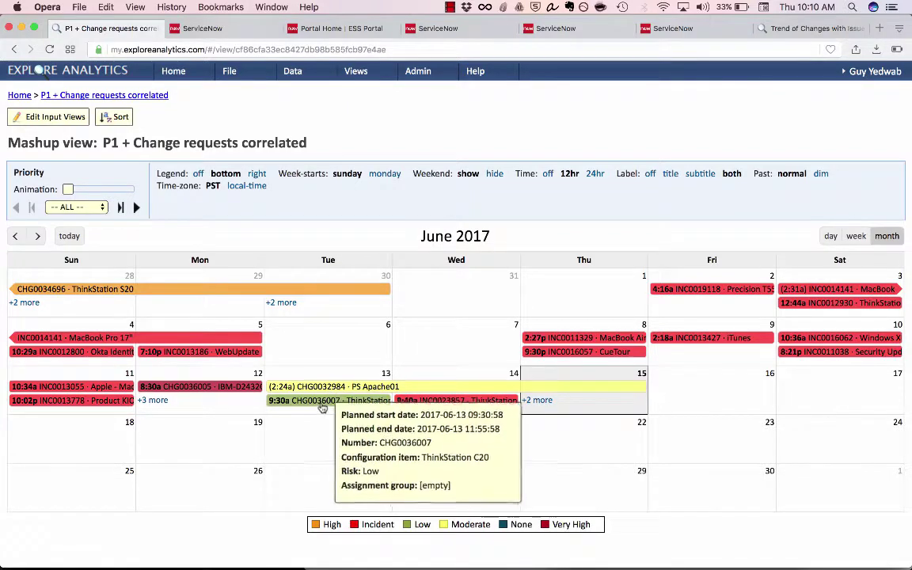
mouse_move(411, 408)
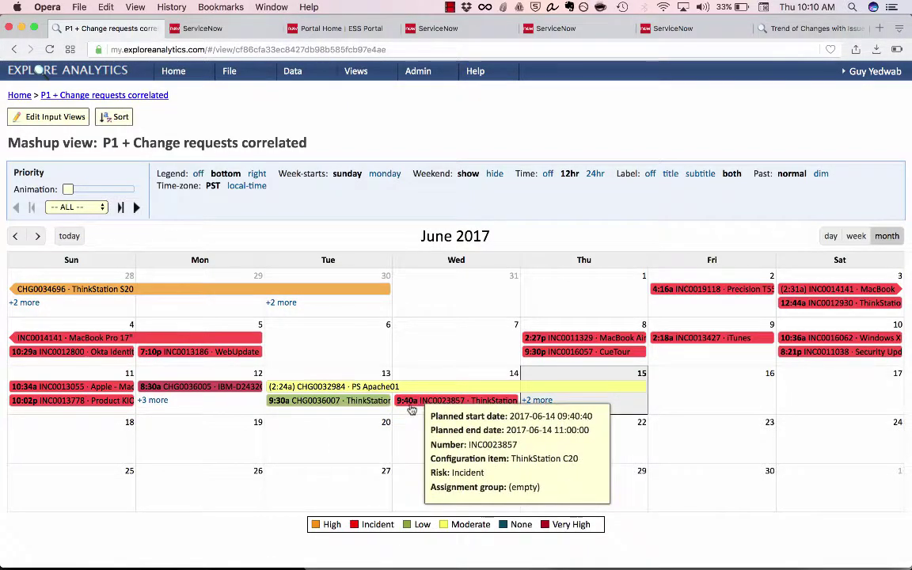
click(856, 236)
scroll(521, 307, up, 3)
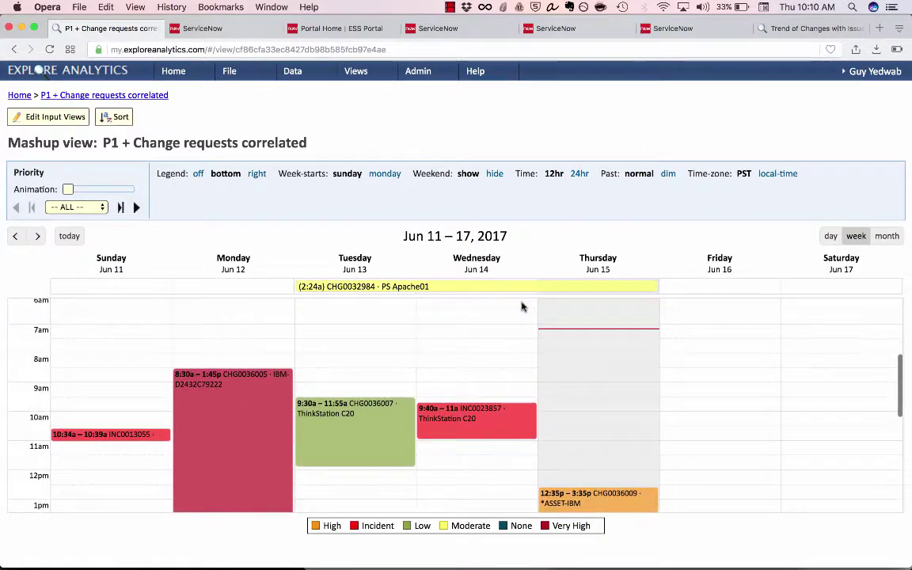
mouse_move(419, 408)
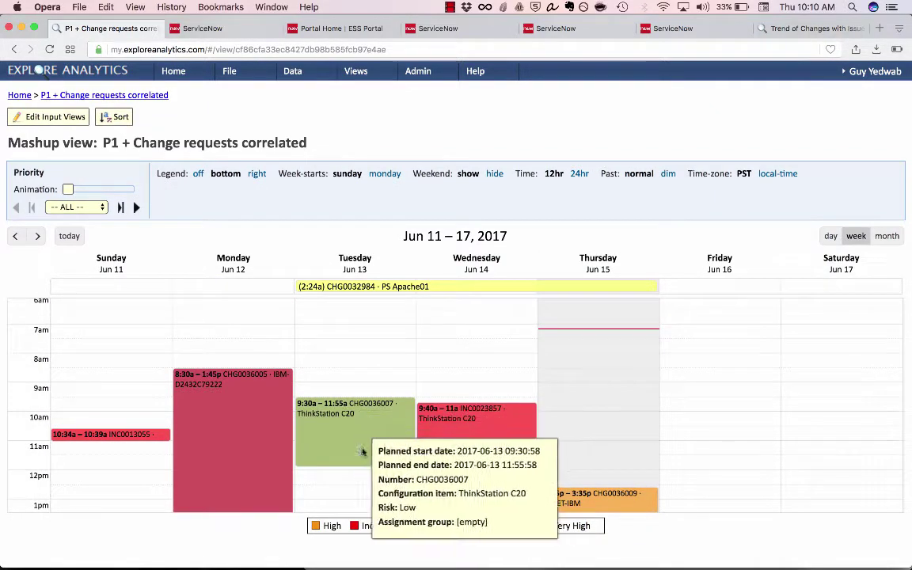
mouse_move(257, 426)
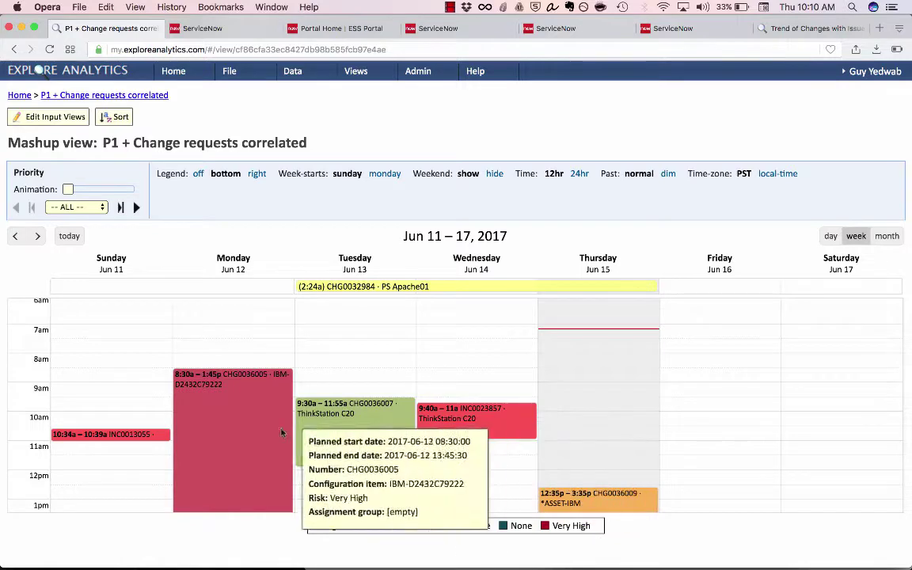
scroll(368, 430, down, 4)
scroll(368, 430, up, 3)
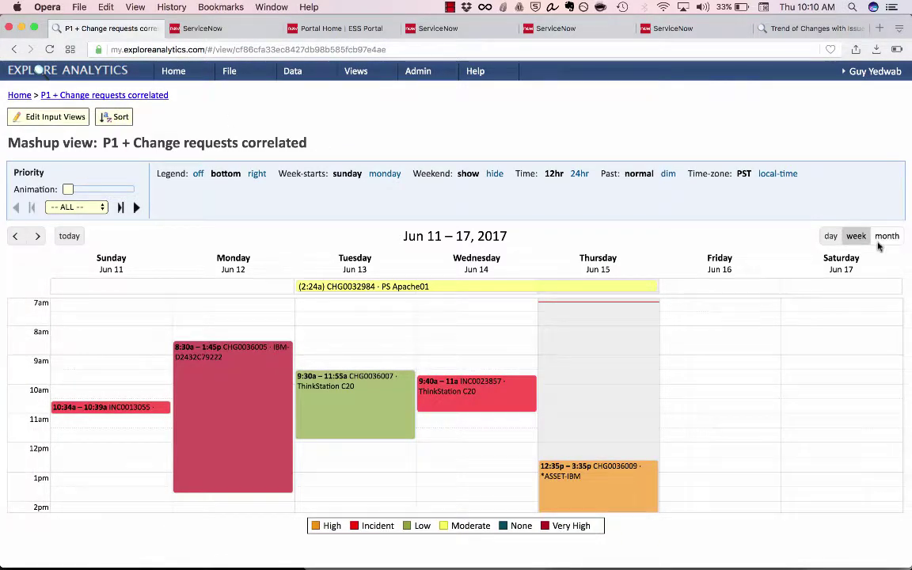
click(885, 236)
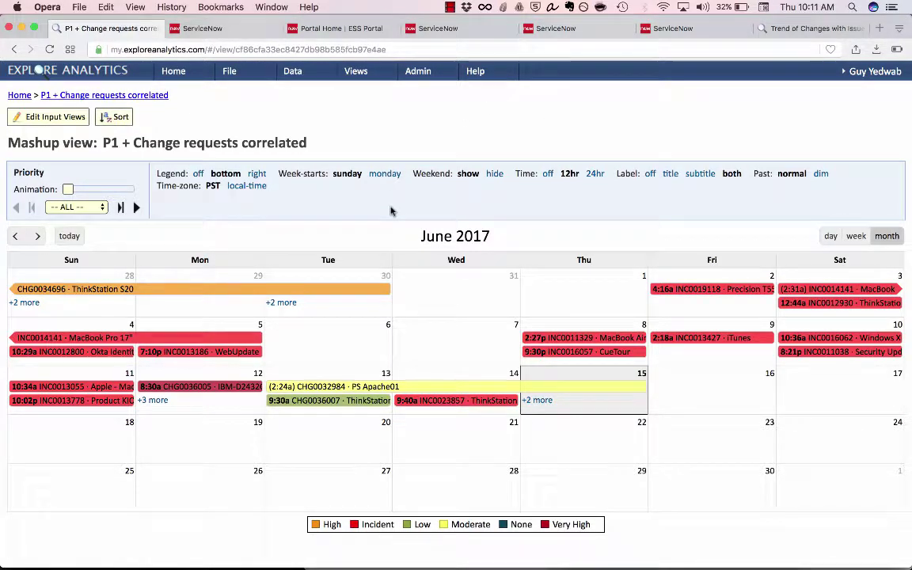
Set up publishing of the mashup as a live view to ServiceNow, using the ServiceNow data source.
click(234, 80)
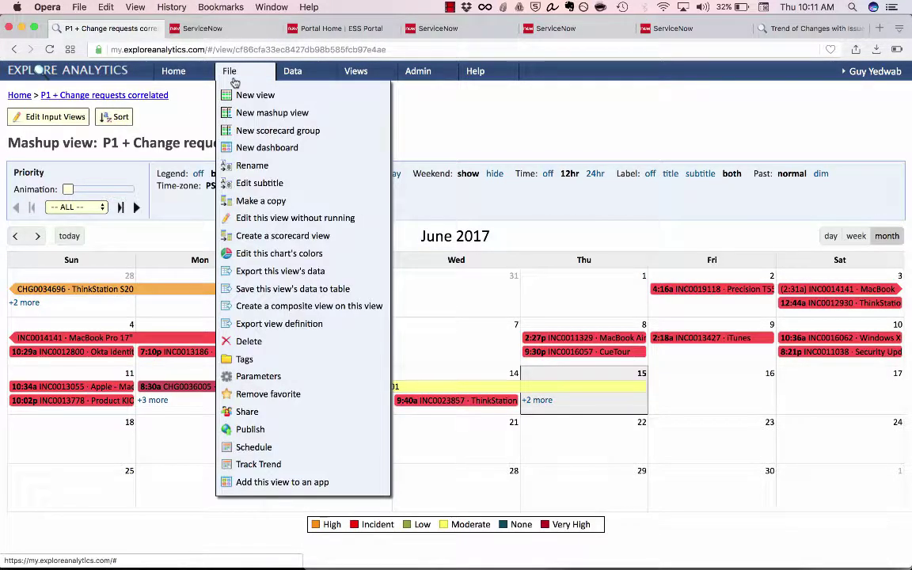
click(257, 434)
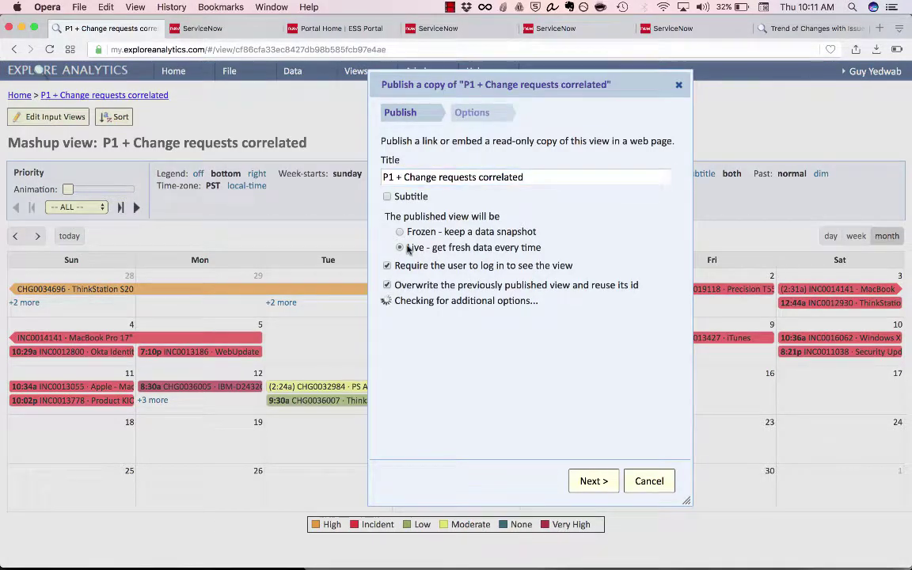
drag(406, 247, 513, 251)
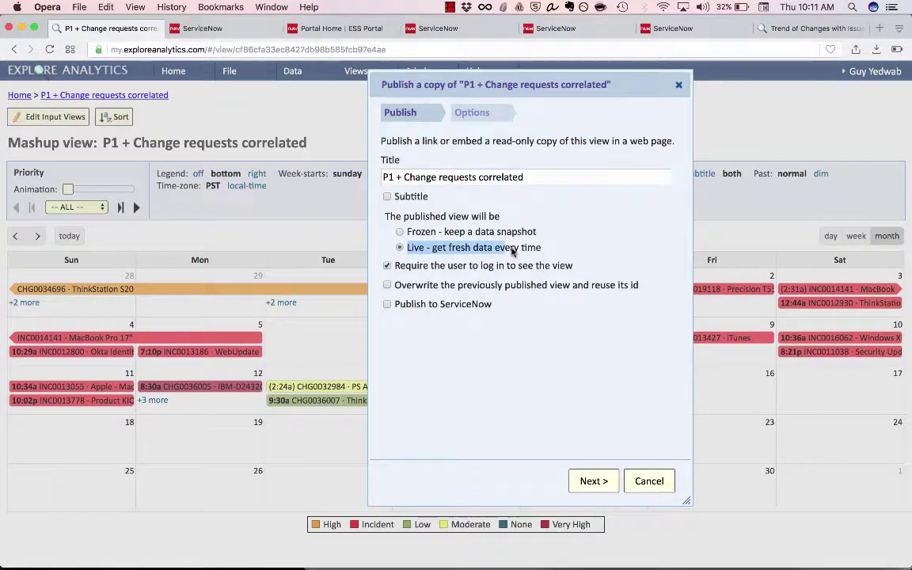
click(443, 304)
click(440, 341)
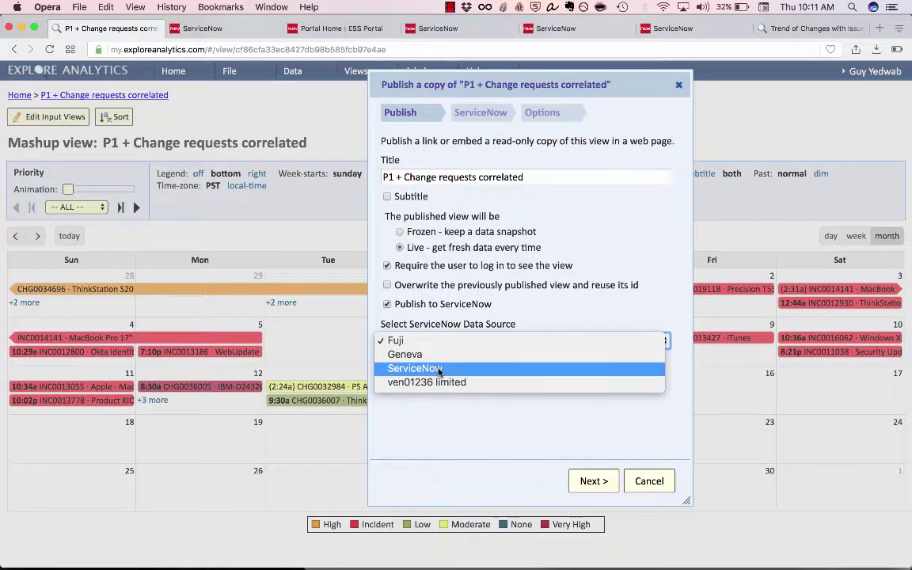
click(439, 369)
Accept the content block's default name and size and publish the view with the default display options.
click(602, 486)
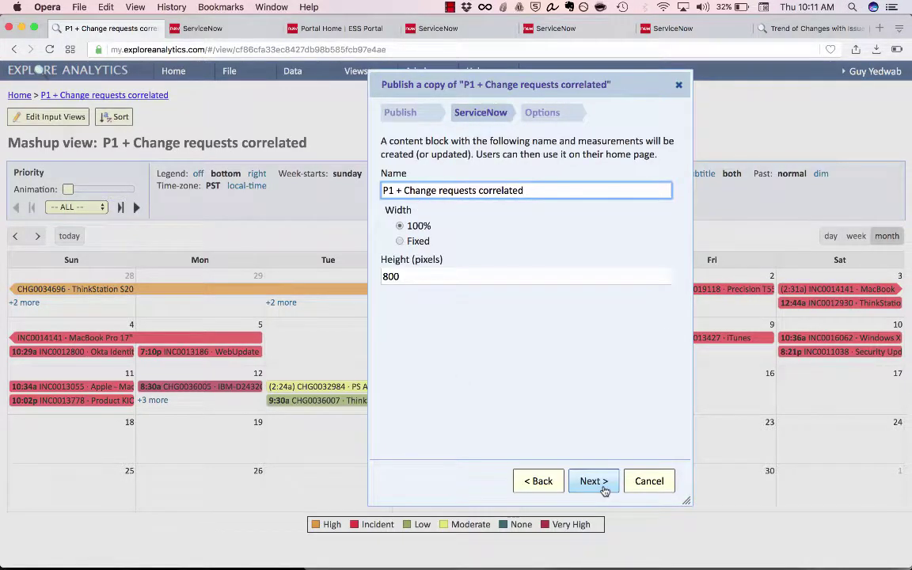
click(600, 485)
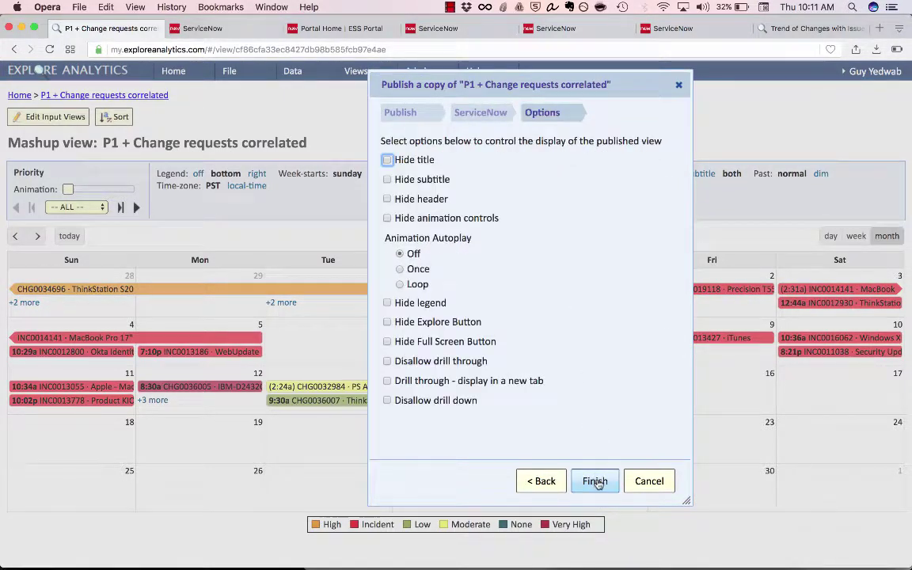
click(598, 484)
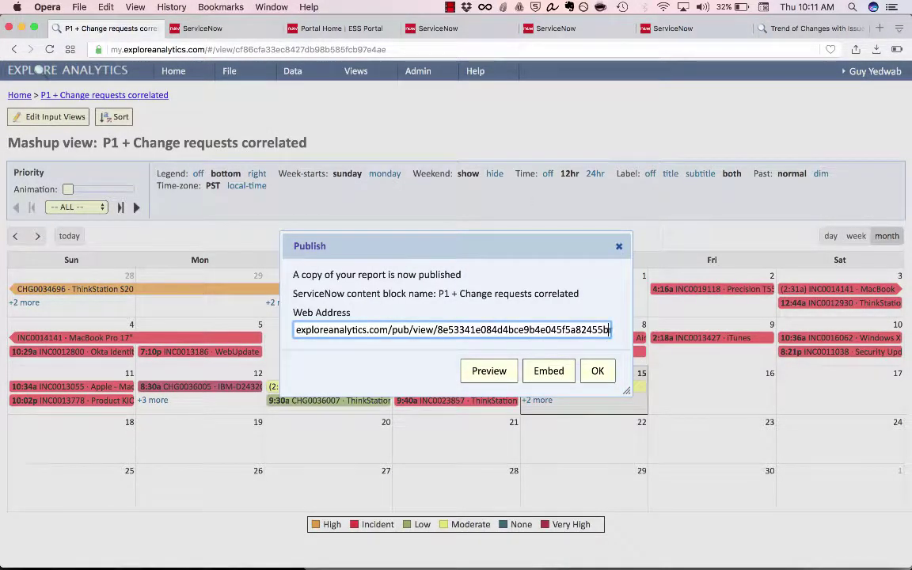
Review the published view's web address, content block name and embed HTML code, and close the publish confirmation.
drag(610, 329, 308, 331)
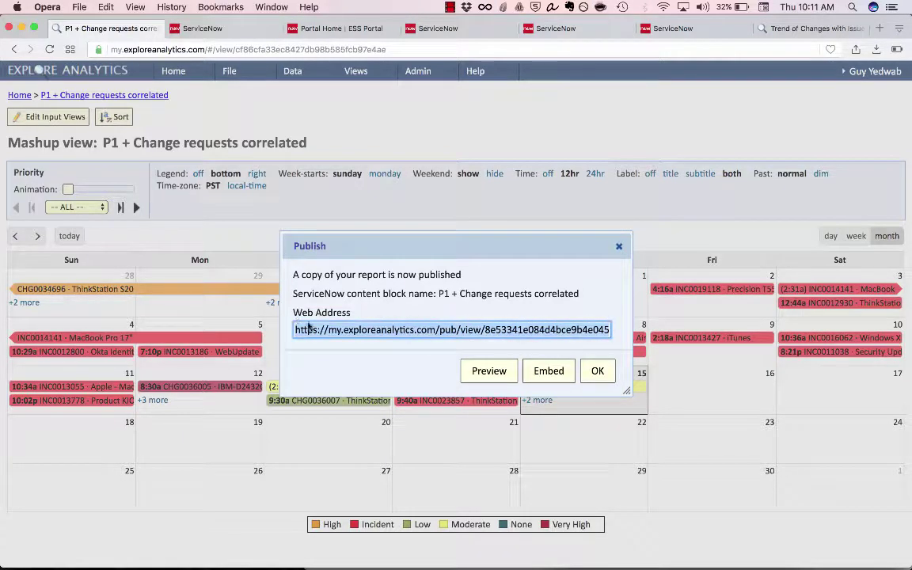
drag(581, 294, 436, 293)
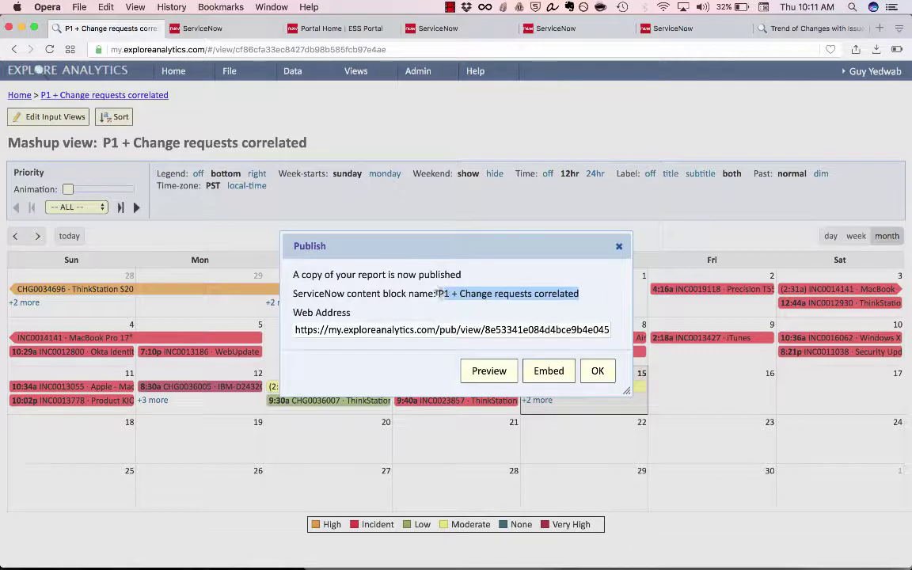
click(559, 371)
click(429, 410)
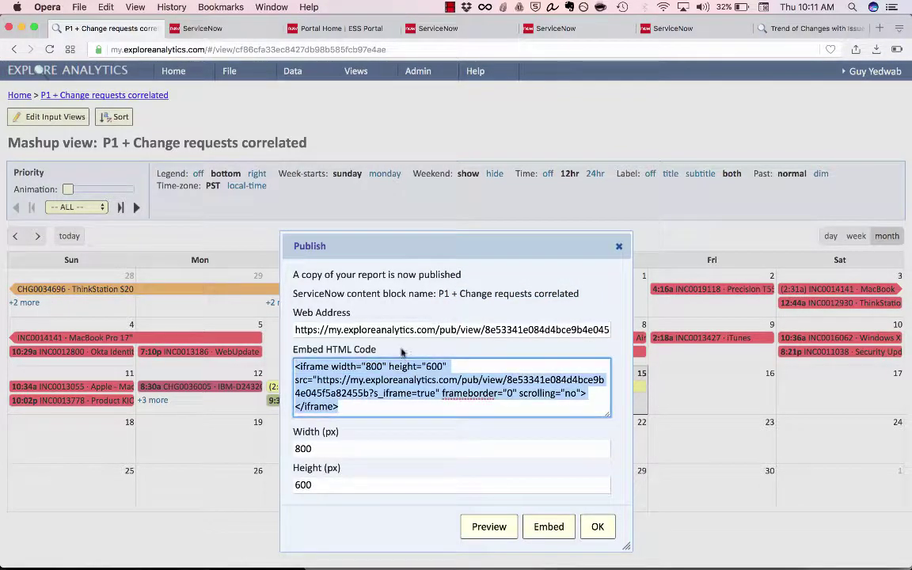
click(598, 527)
Add the Explore Analytics content block "P1 + Change requests correlated" at the bottom of the Problem Trends homepage in ServiceNow.
click(219, 29)
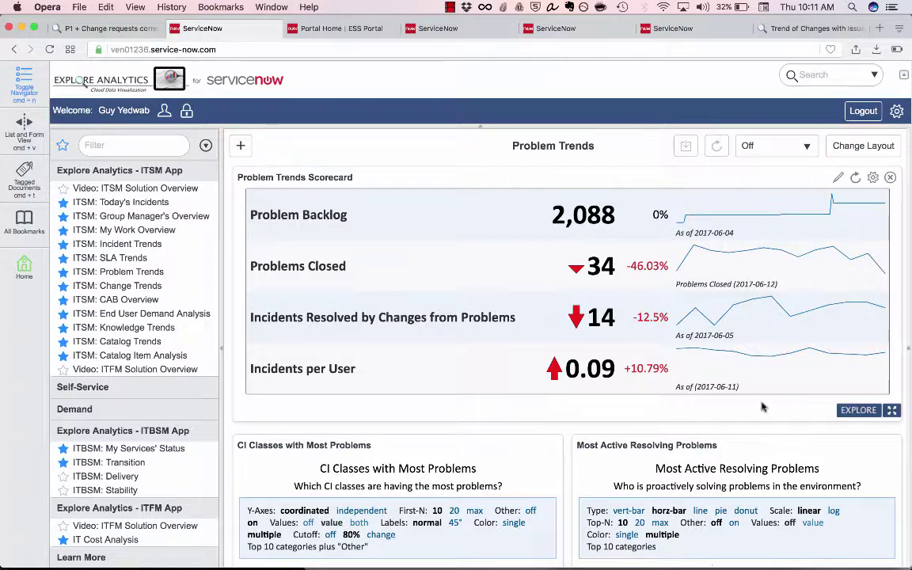
scroll(763, 406, down, 3)
scroll(763, 405, up, 3)
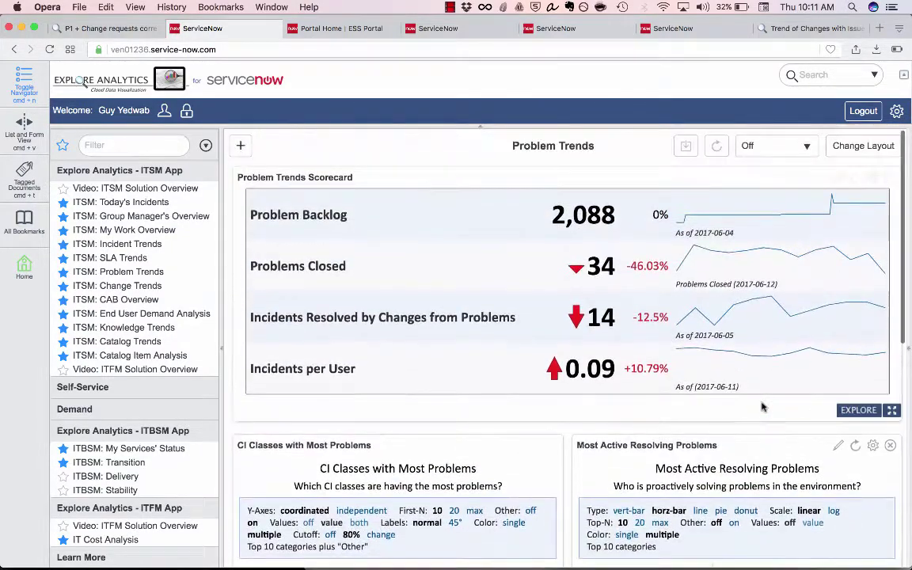
click(240, 148)
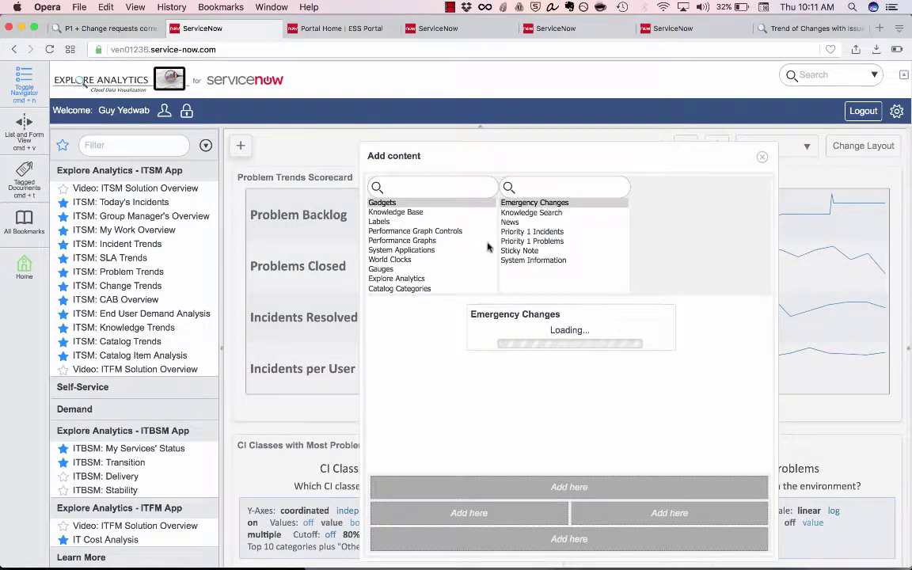
click(408, 280)
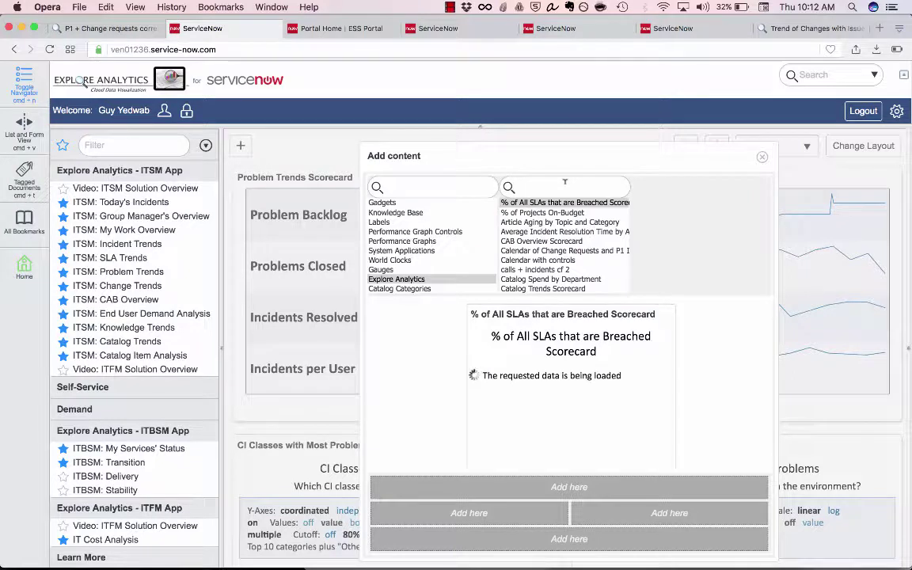
text(p1 +)
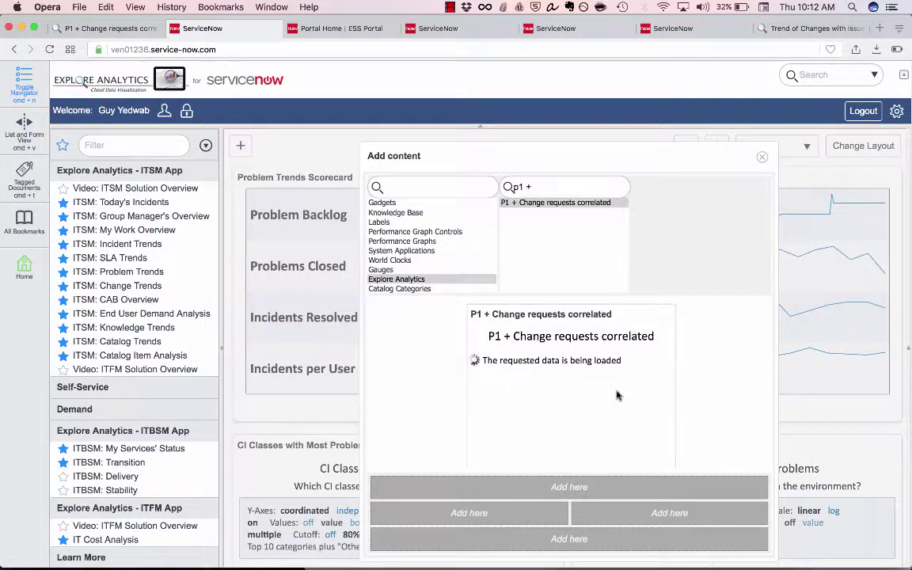
scroll(618, 396, up, 2)
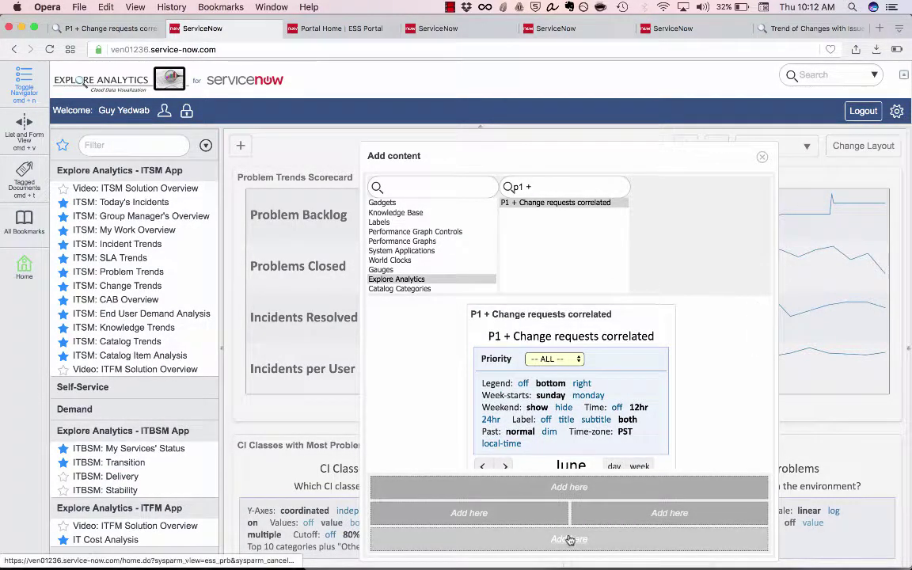
click(763, 157)
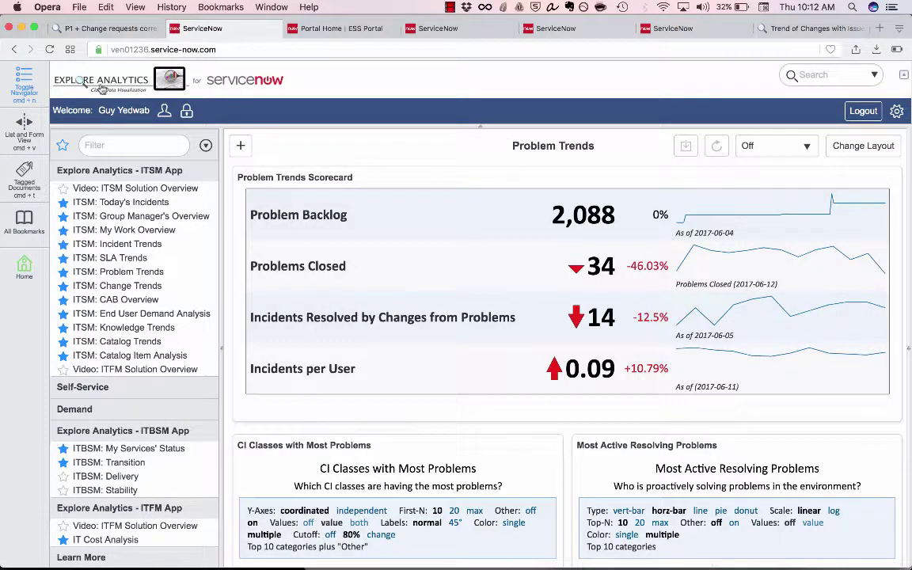
Hide the navigator and compare the June 13 ThinkStation C20 change with the June 14 incident in the homepage's mashup calendar.
click(11, 65)
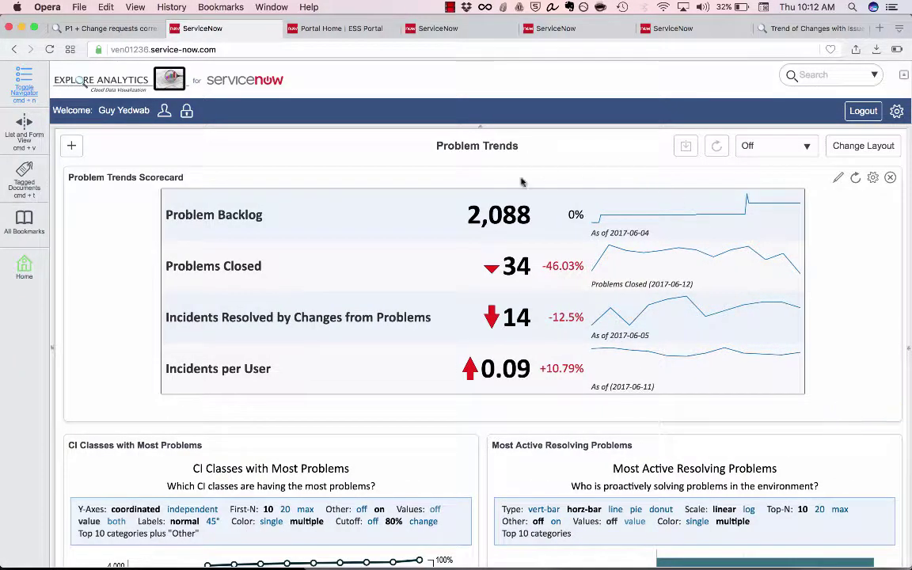
scroll(641, 146, down, 5)
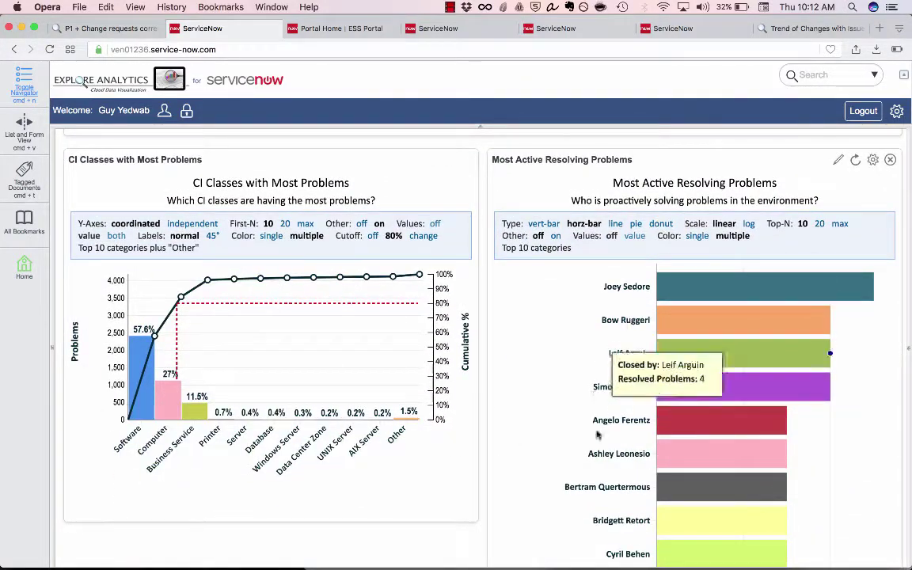
scroll(683, 349, down, 15)
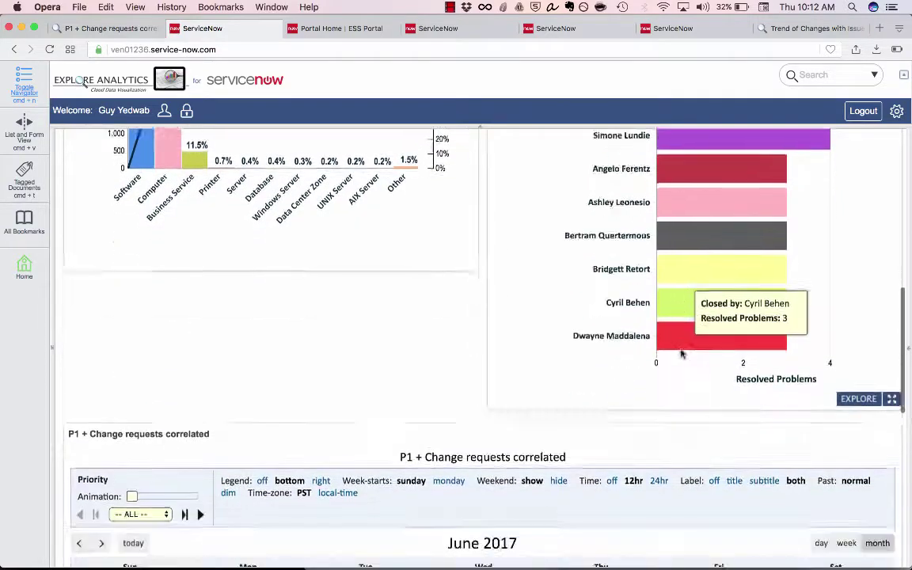
scroll(681, 356, up, 2)
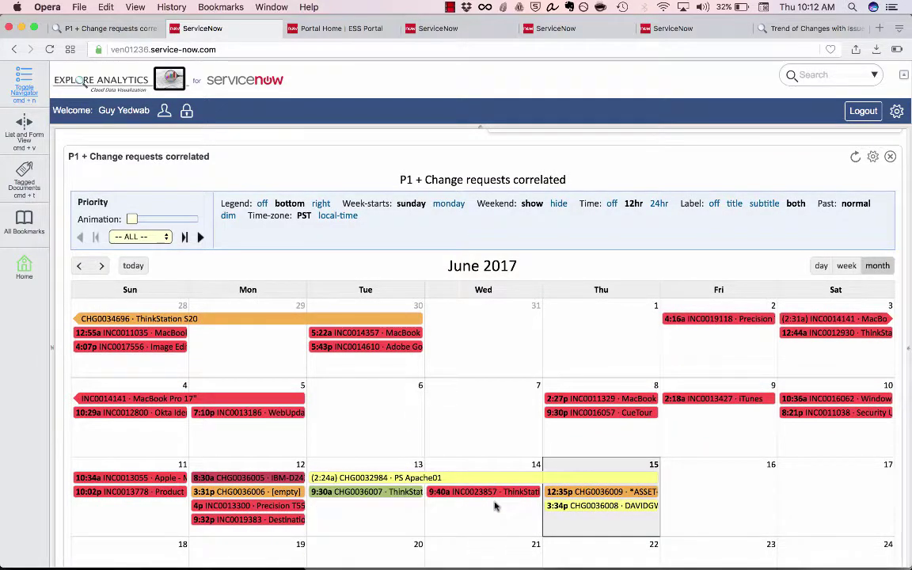
mouse_move(493, 496)
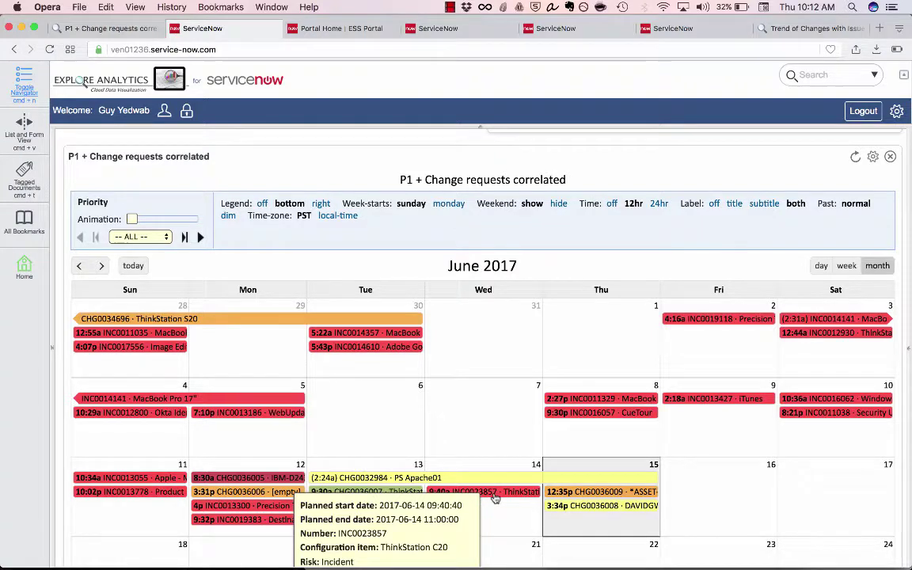
mouse_move(405, 495)
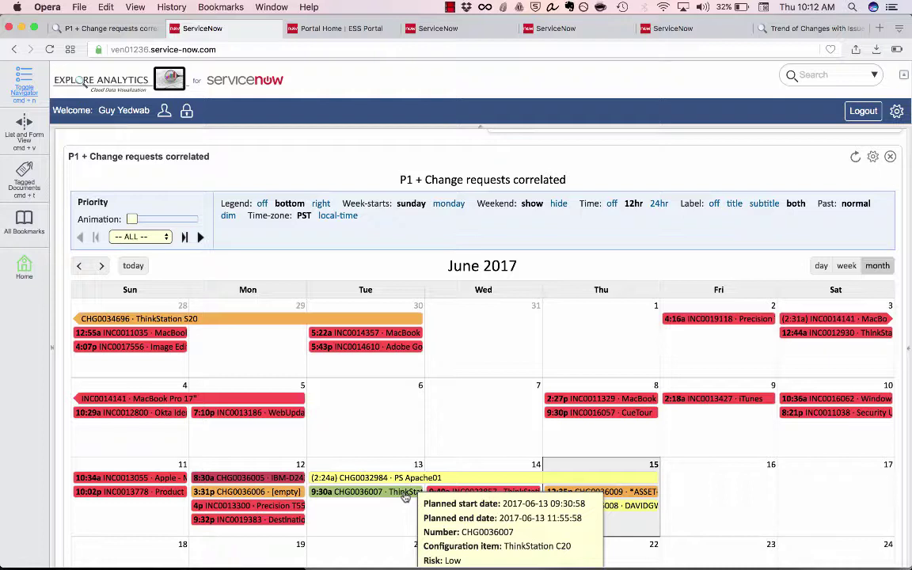
mouse_move(449, 492)
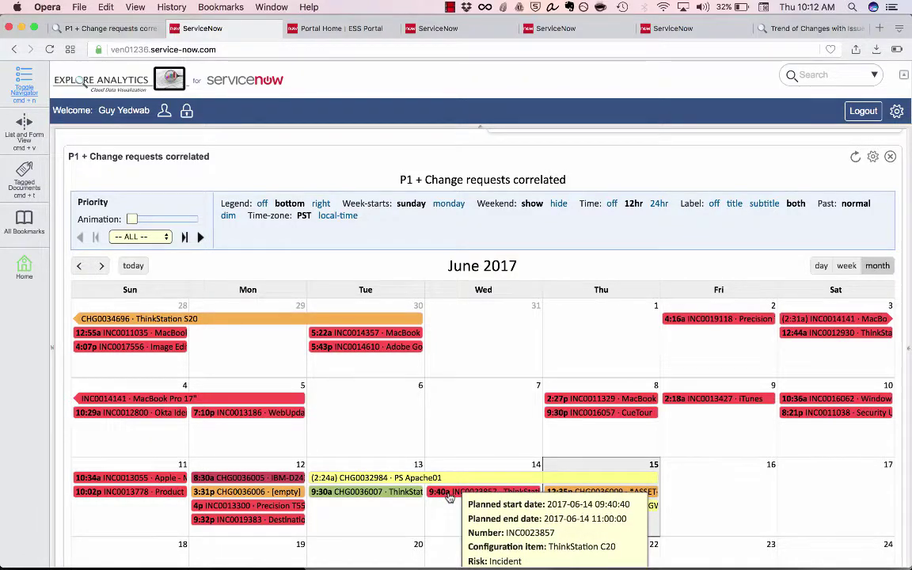
scroll(447, 506, down, 2)
scroll(446, 510, up, 5)
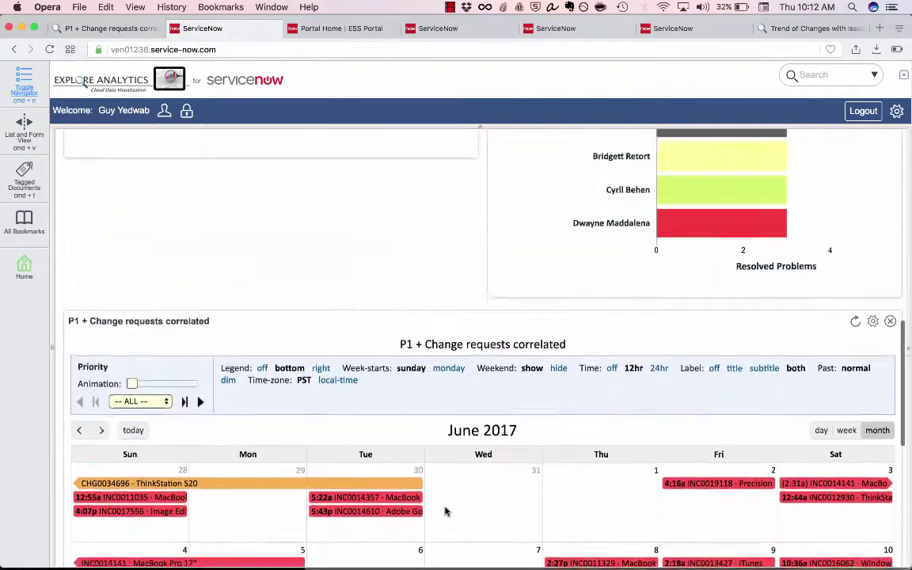
scroll(445, 512, down, 4)
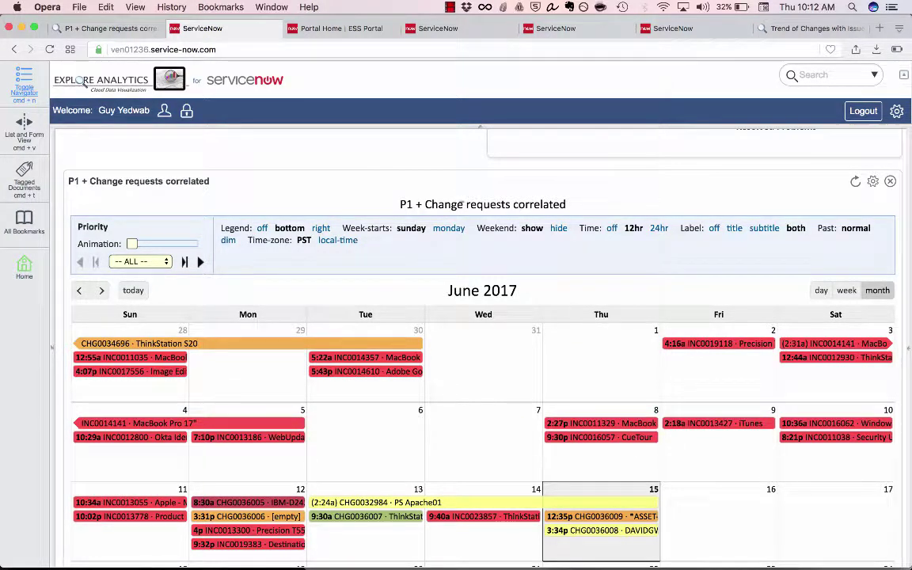
Open Upcoming Maintenance in the ESS portal and examine the SAP Enterprise Services and Palm Desktop entries in the June 2017 calendar.
click(344, 36)
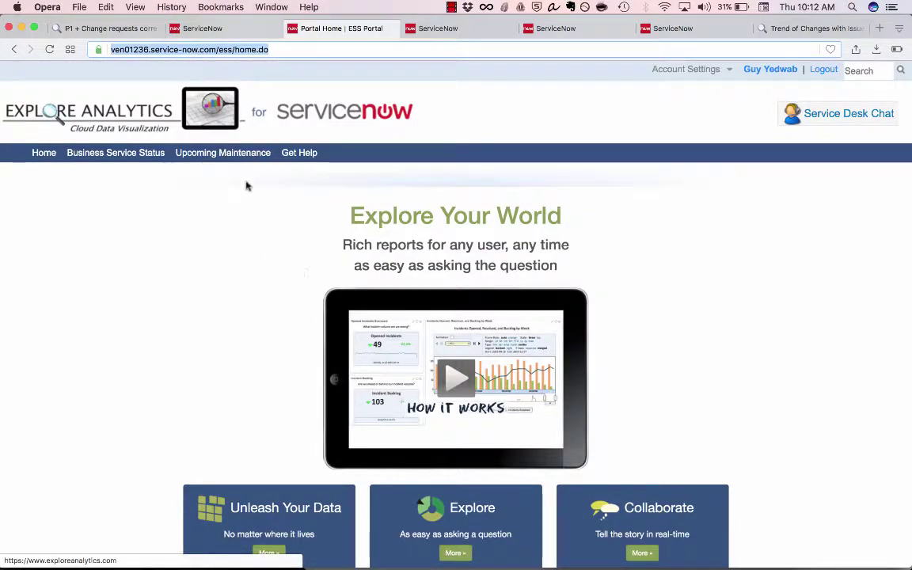
click(210, 158)
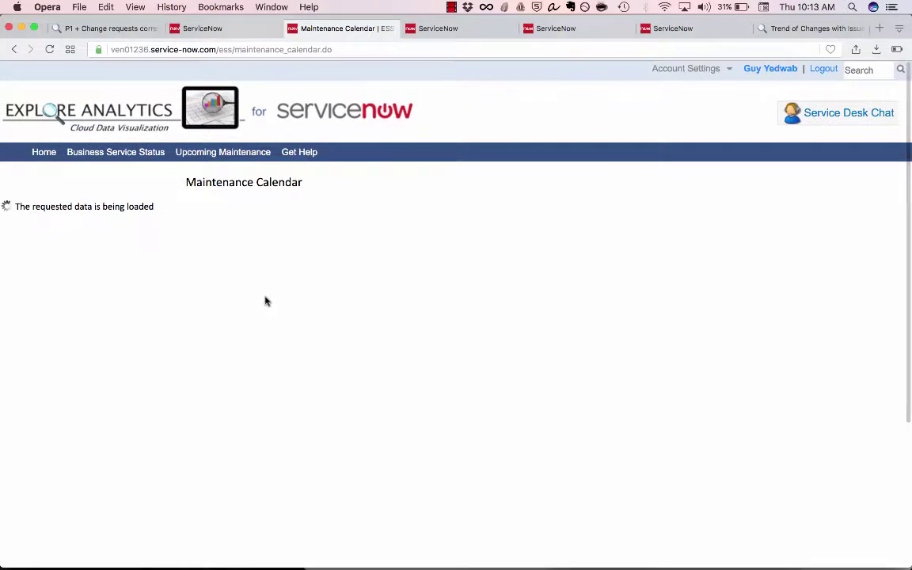
scroll(265, 301, down, 2)
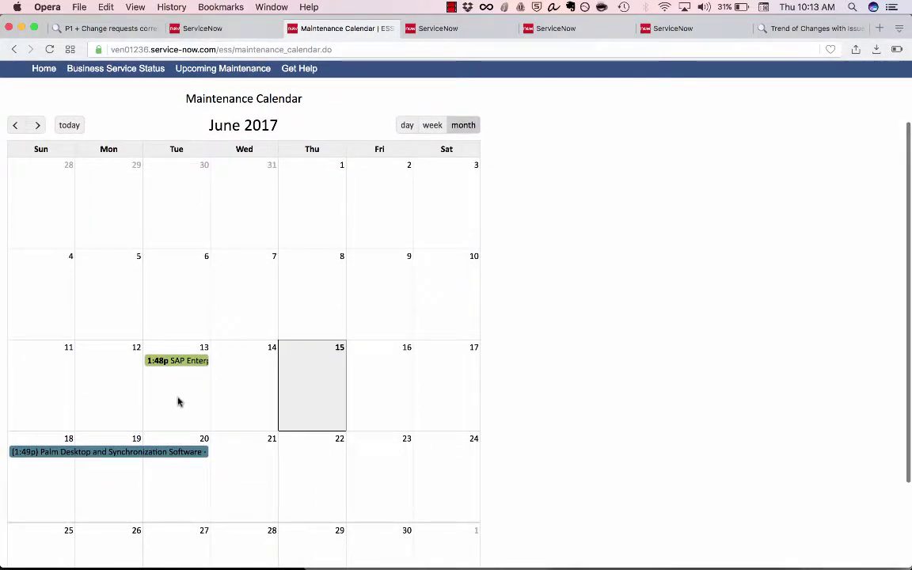
mouse_move(181, 363)
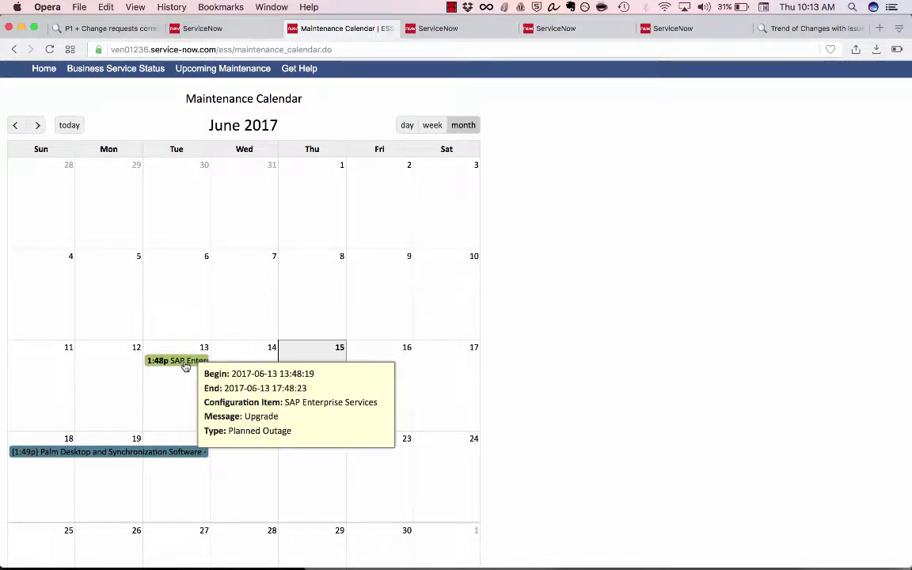
mouse_move(160, 462)
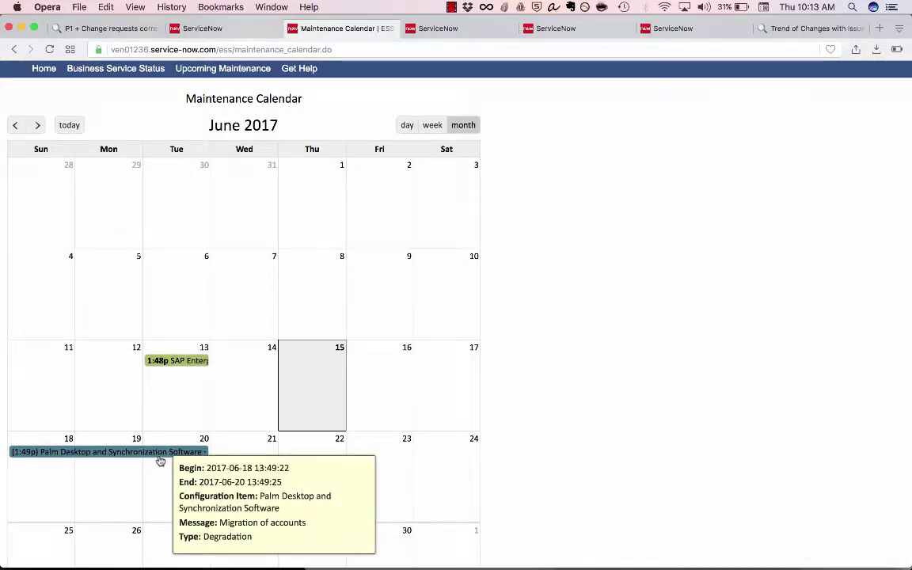
scroll(160, 461, down, 1)
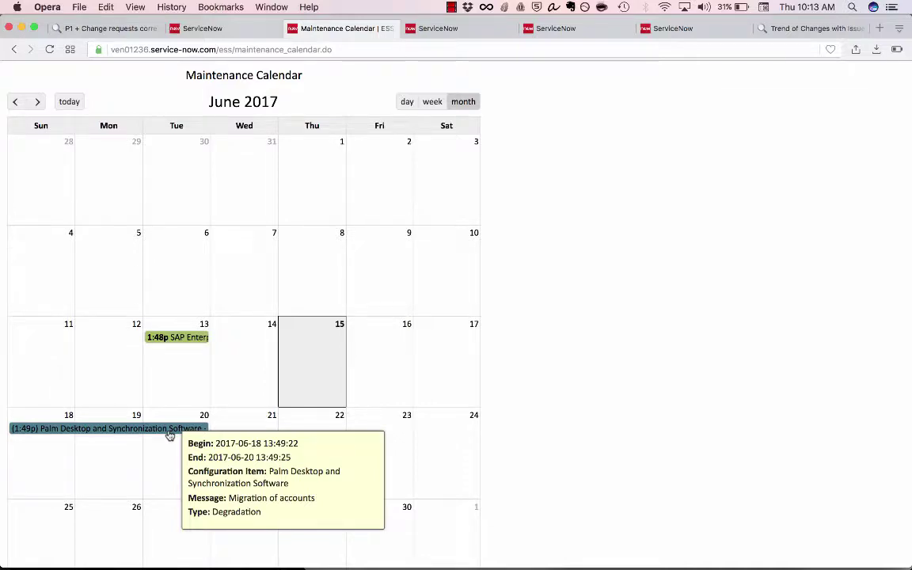
scroll(169, 435, up, 4)
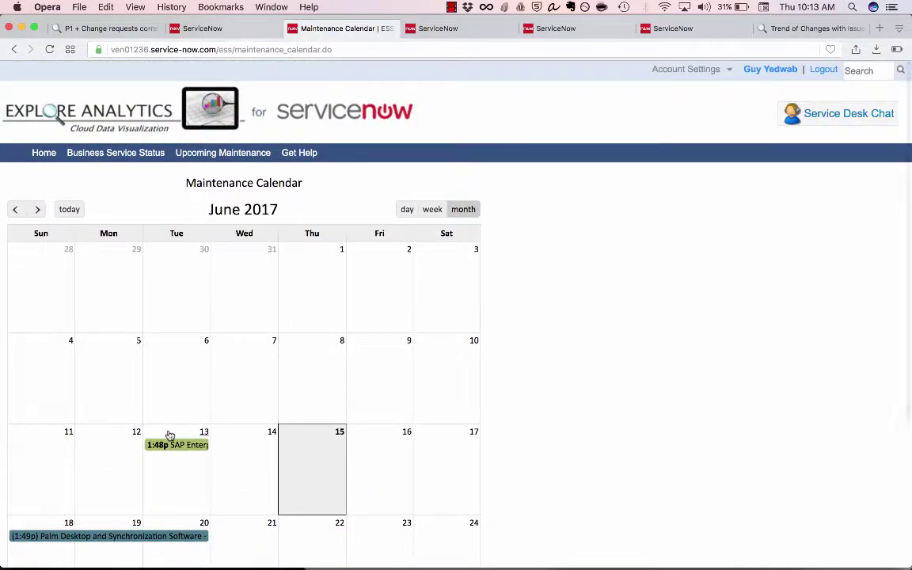